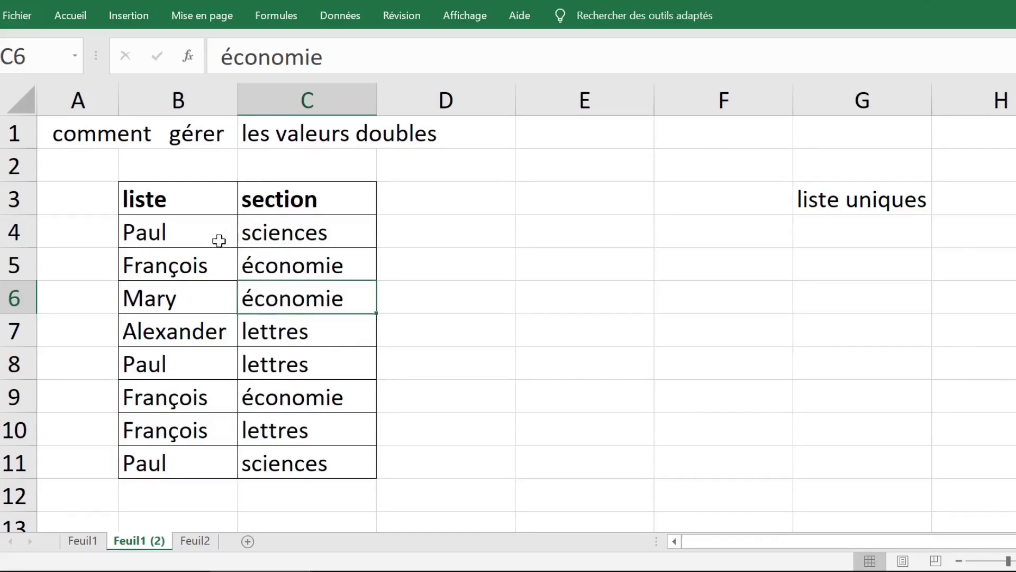
- Copy the liste column B3:B11, header included, into column E starting at E3
{"action": "left_click_drag", "start_coordinate": [162, 209], "coordinate": [164, 461]}
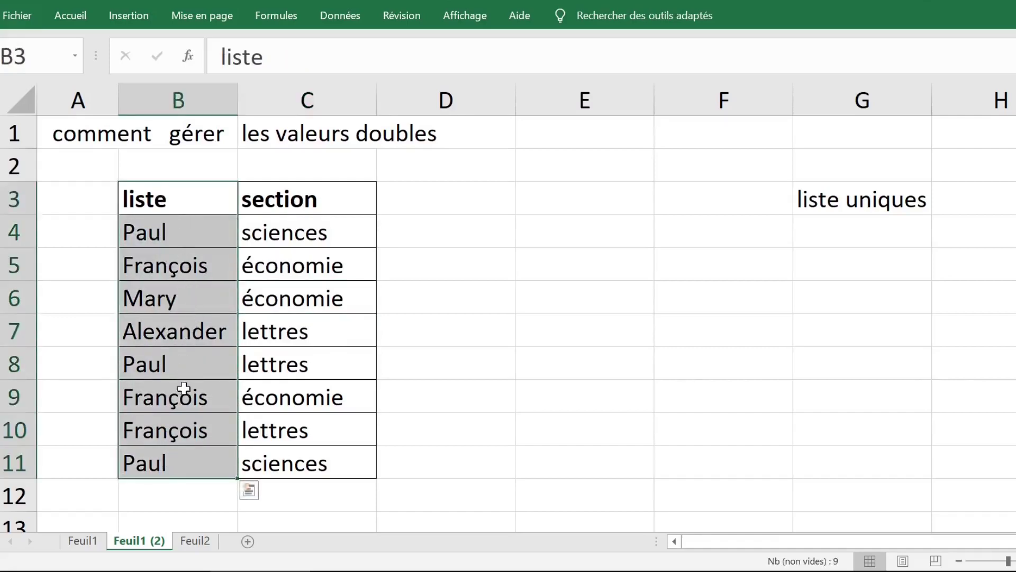
{"action": "left_click", "coordinate": [172, 231]}
{"action": "left_click", "coordinate": [167, 372]}
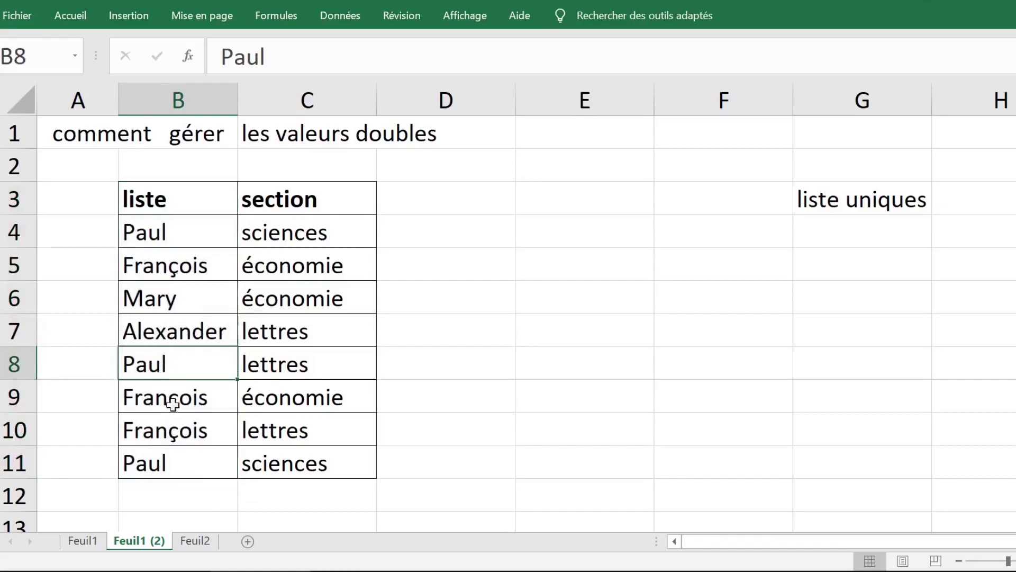
{"action": "left_click", "coordinate": [175, 421]}
{"action": "left_click", "coordinate": [183, 397]}
{"action": "left_click_drag", "start_coordinate": [173, 234], "coordinate": [167, 459]}
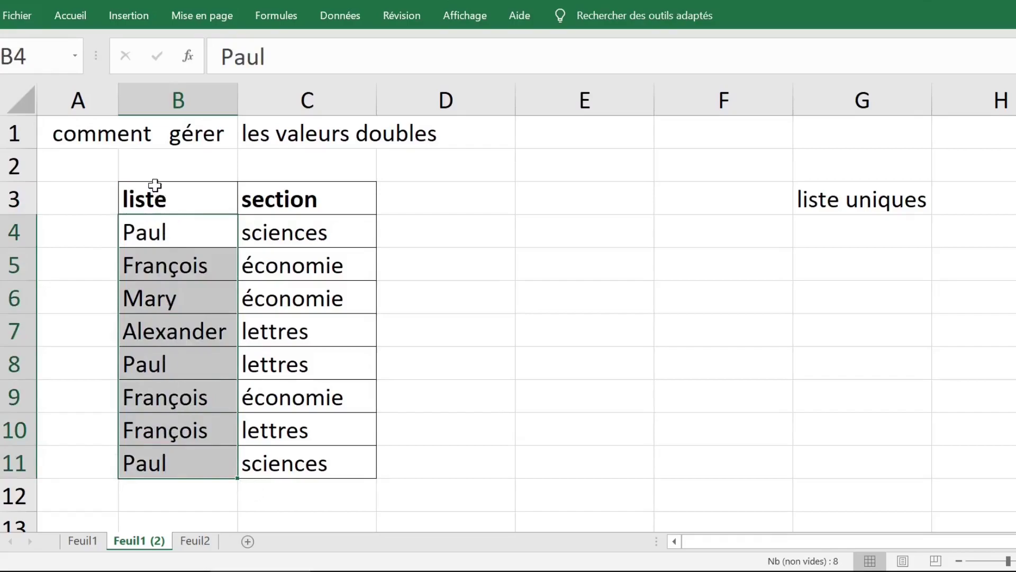
{"action": "left_click_drag", "start_coordinate": [154, 185], "coordinate": [159, 464]}
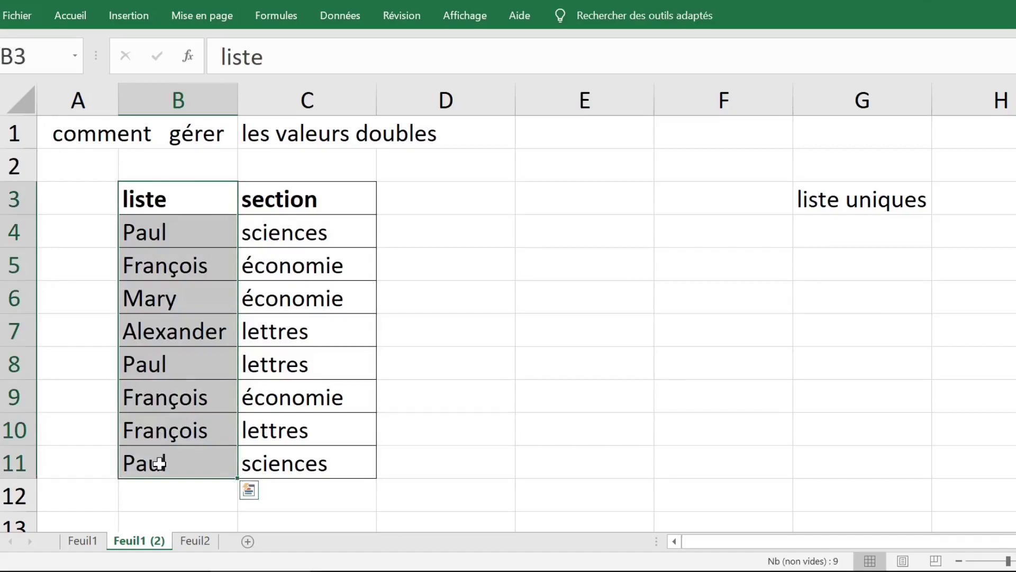
{"action": "key", "text": "ctrl+c"}
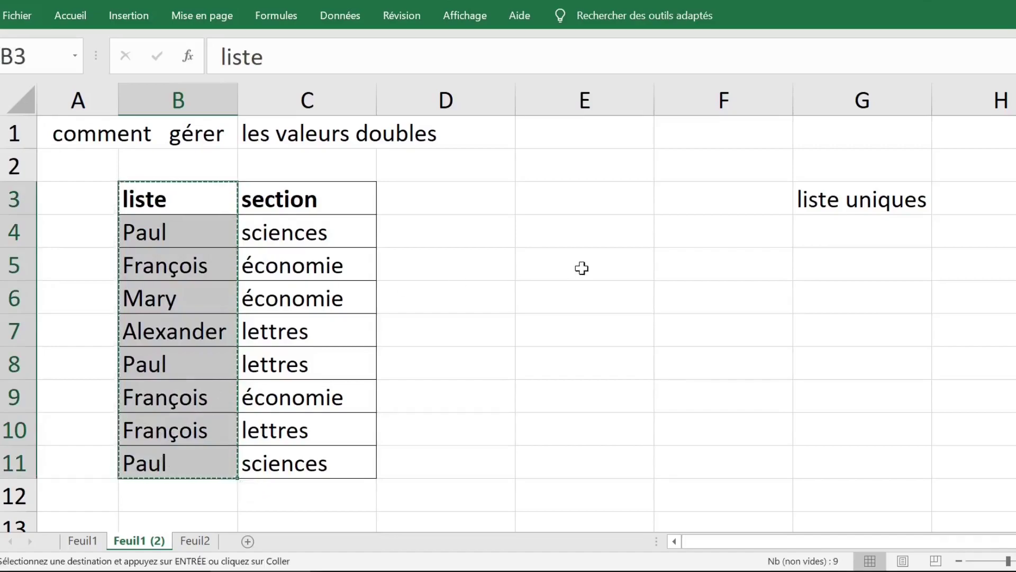
{"action": "left_click", "coordinate": [585, 199]}
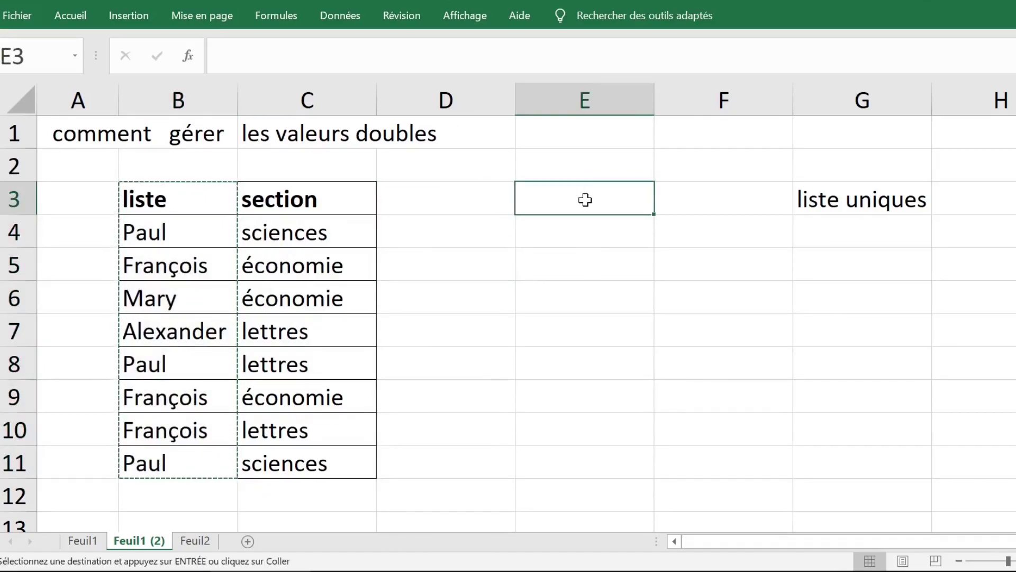
{"action": "key", "text": "ctrl+v"}
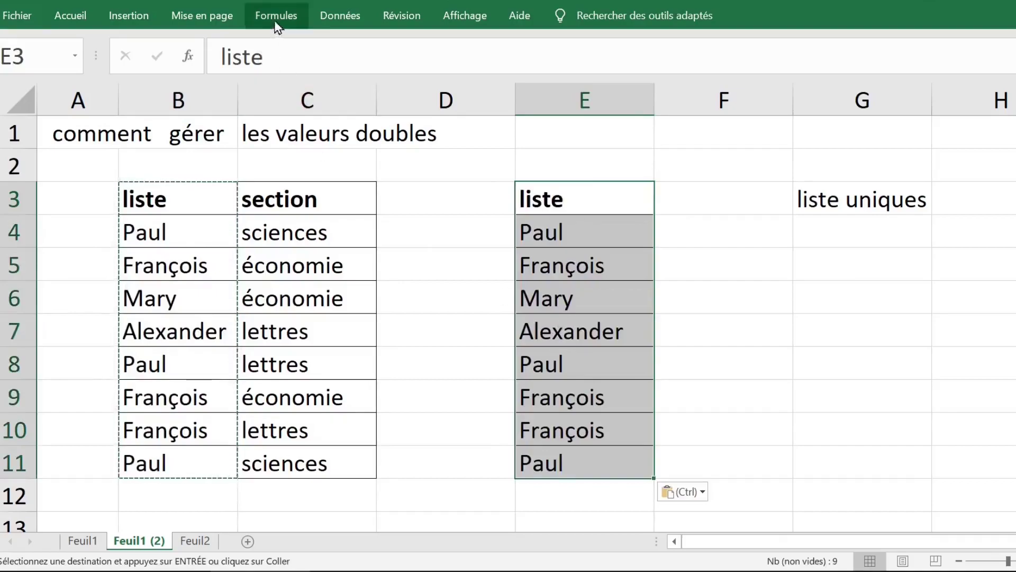
- Remove duplicates from the copy with headers checked, leaving Paul, François, Mary and Alexander
{"action": "left_click", "coordinate": [340, 15]}
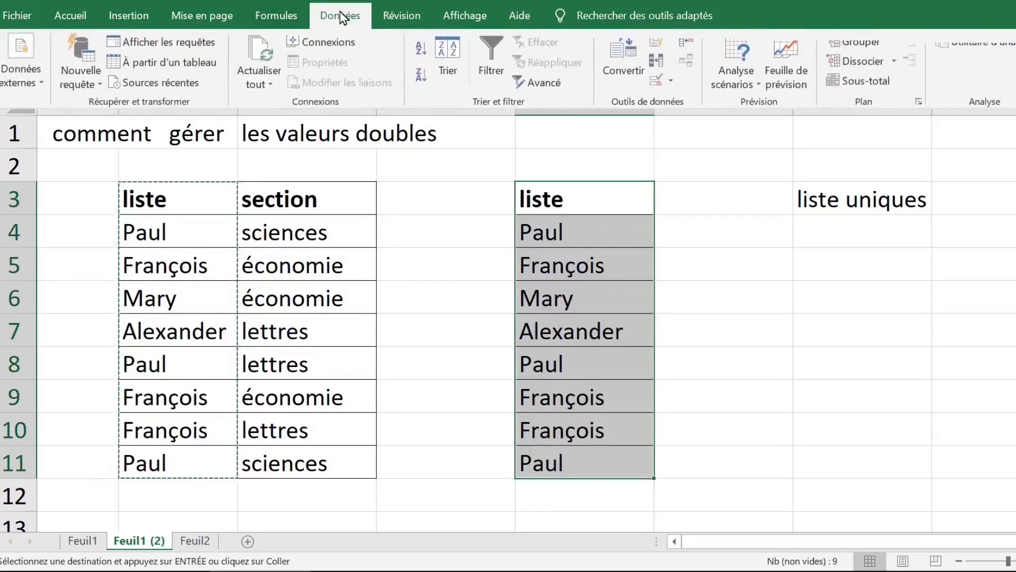
{"action": "left_click", "coordinate": [661, 66]}
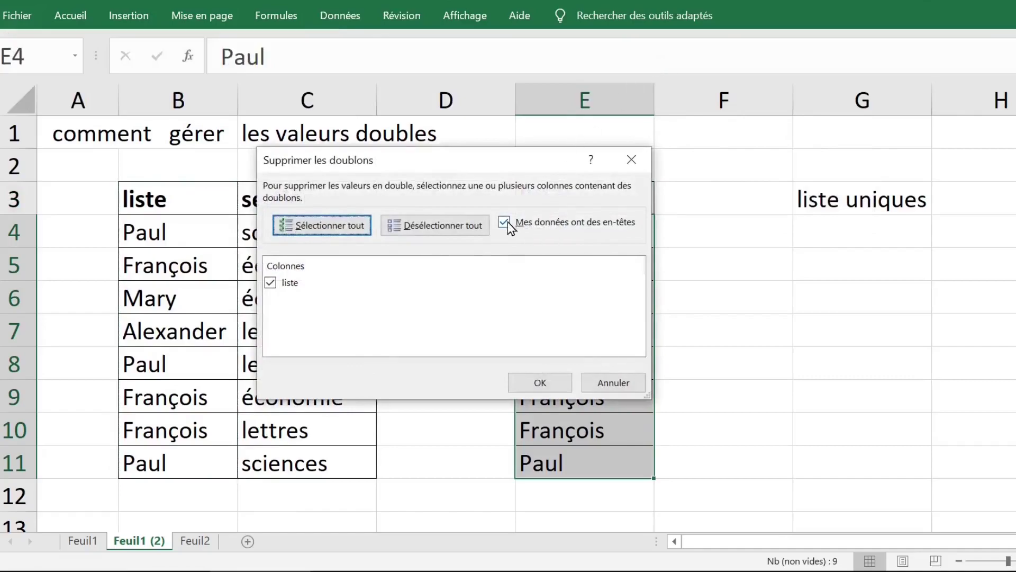
{"action": "left_click", "coordinate": [504, 222]}
{"action": "left_click", "coordinate": [506, 225]}
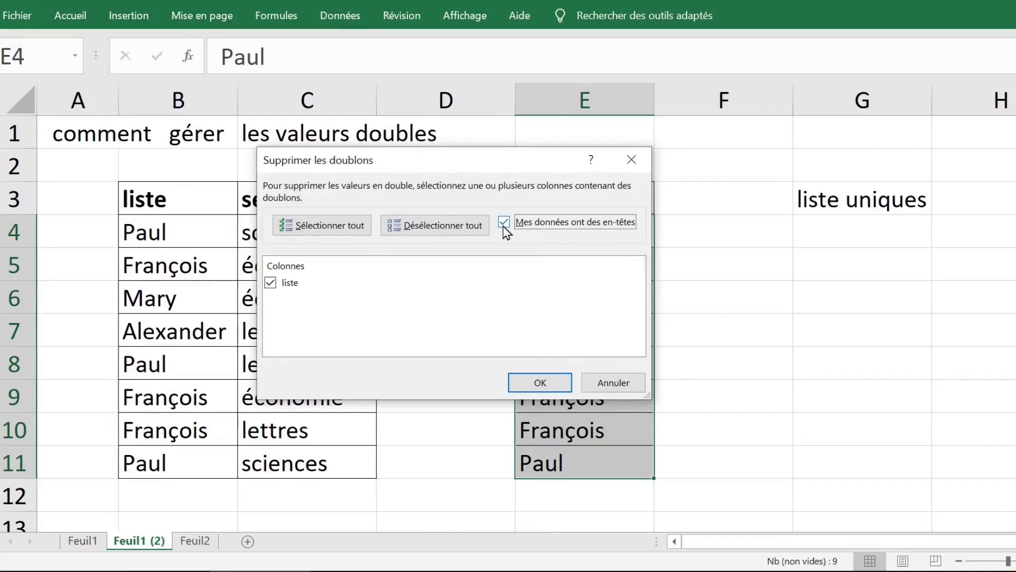
{"action": "left_click", "coordinate": [547, 381]}
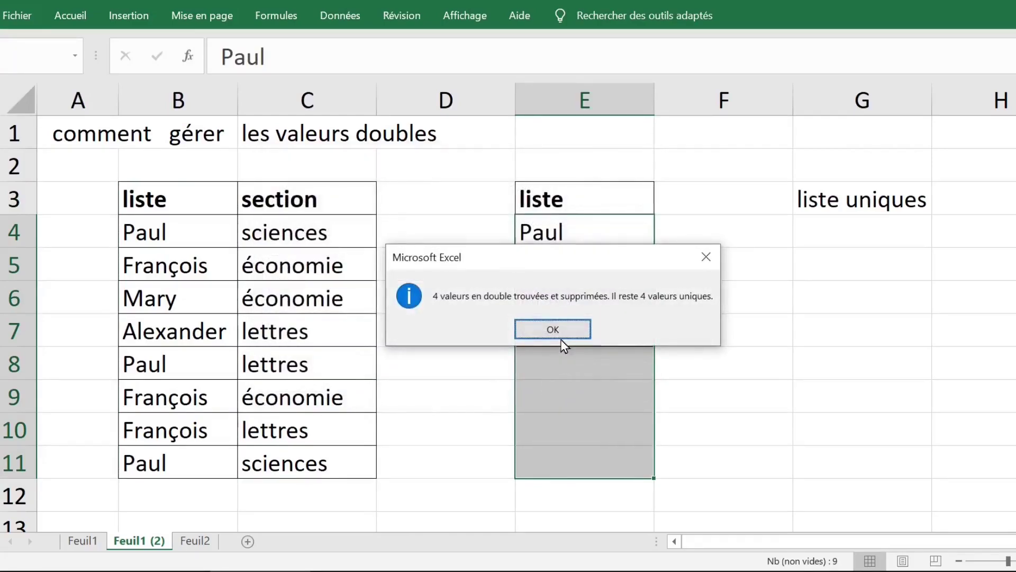
{"action": "left_click", "coordinate": [553, 329]}
{"action": "left_click", "coordinate": [680, 243]}
{"action": "left_click_drag", "start_coordinate": [595, 225], "coordinate": [587, 329]}
- Paste a copy of the section column C3:C11 over column E from E3
{"action": "left_click", "coordinate": [155, 227]}
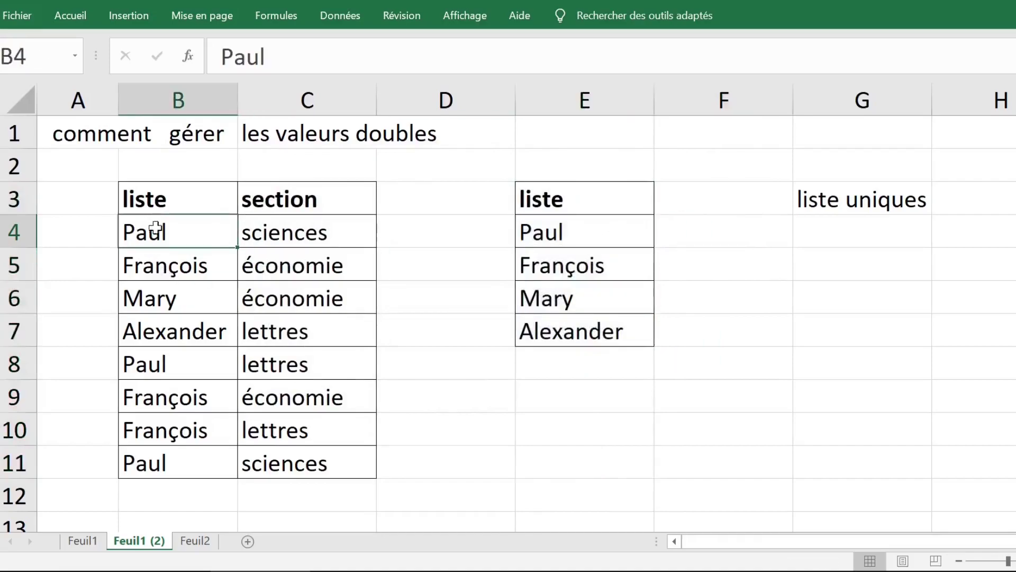
{"action": "left_click", "coordinate": [166, 266]}
{"action": "left_click", "coordinate": [171, 298]}
{"action": "left_click", "coordinate": [195, 331]}
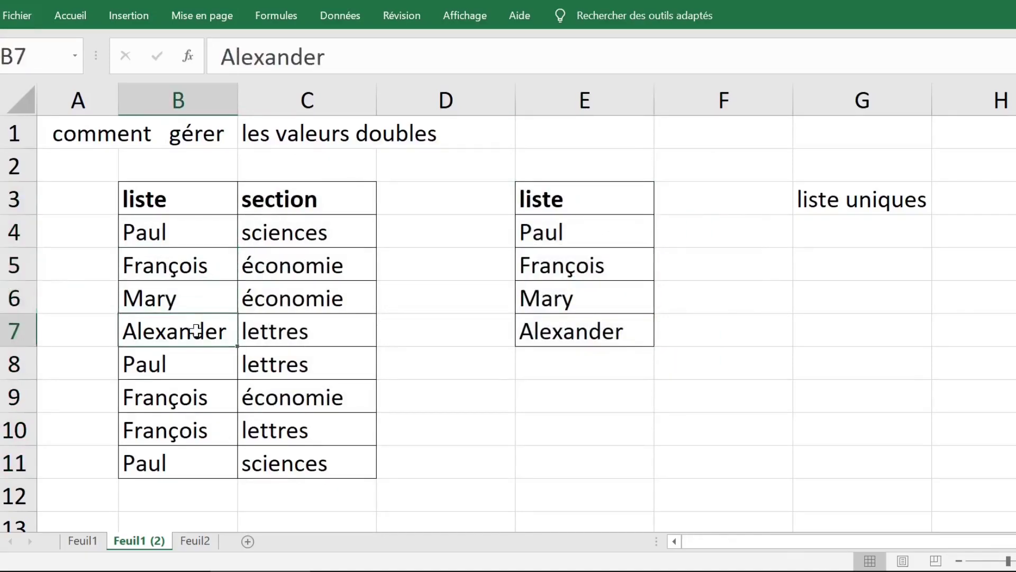
{"action": "left_click", "coordinate": [174, 370]}
{"action": "left_click_drag", "start_coordinate": [177, 234], "coordinate": [175, 462]}
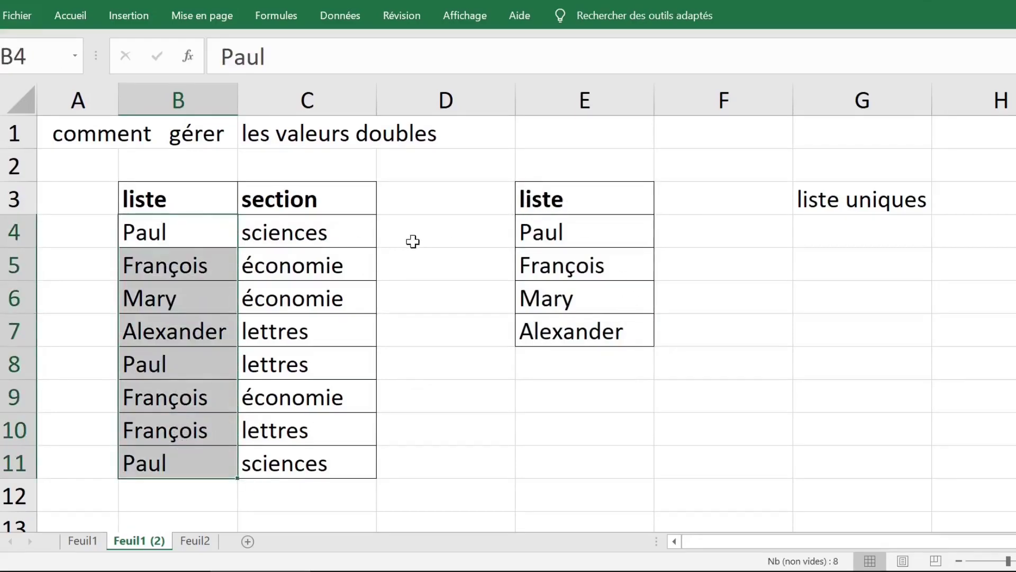
{"action": "left_click_drag", "start_coordinate": [277, 229], "coordinate": [276, 461]}
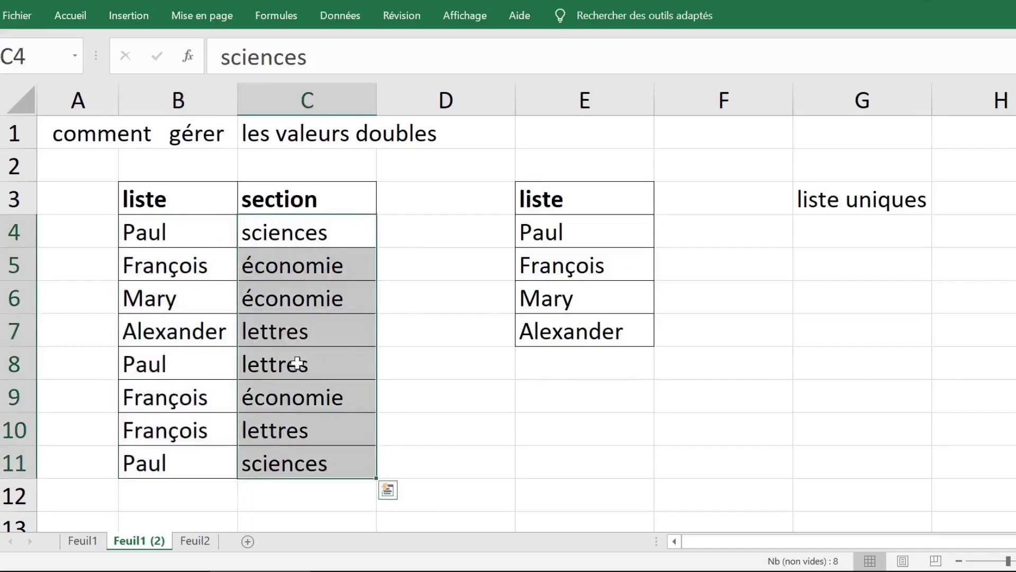
{"action": "left_click", "coordinate": [303, 188]}
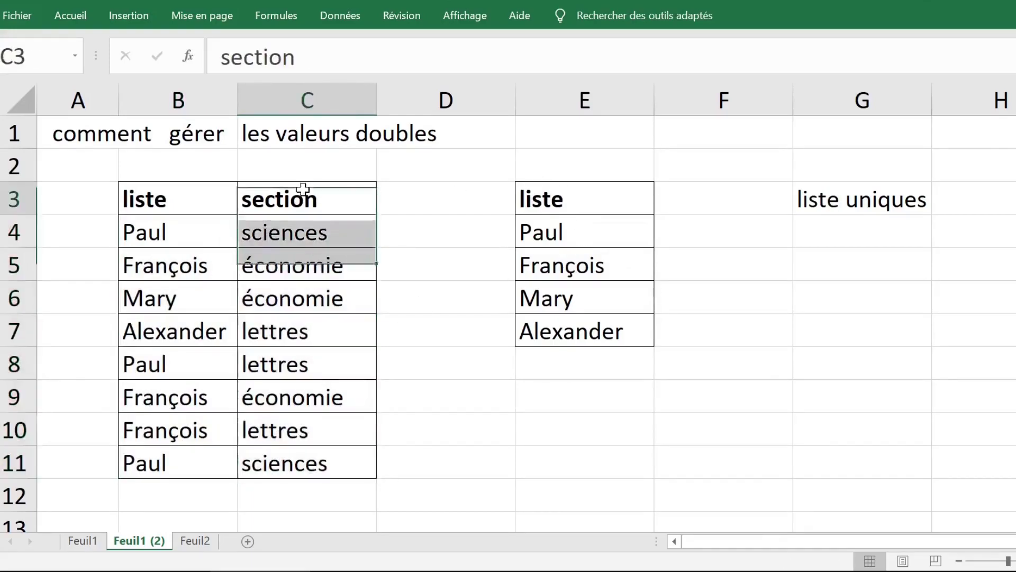
{"action": "left_click_drag", "start_coordinate": [302, 189], "coordinate": [292, 466]}
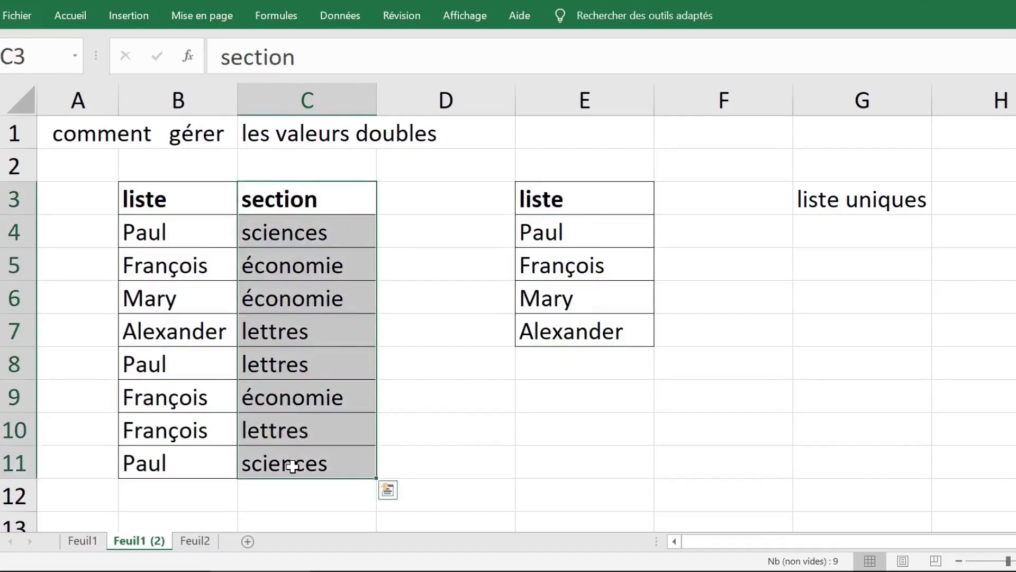
{"action": "key", "text": "ctrl+c"}
{"action": "left_click", "coordinate": [568, 205]}
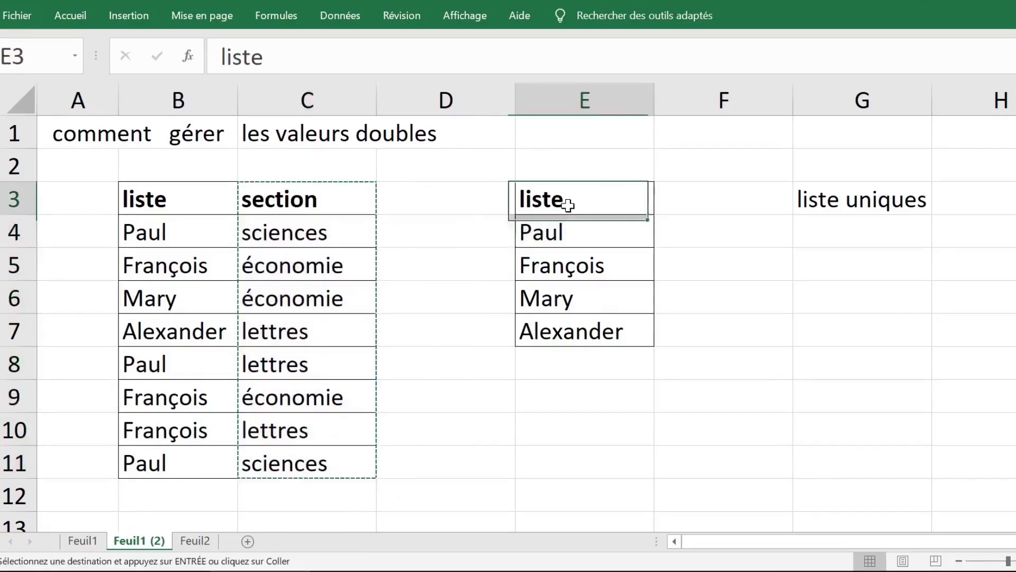
{"action": "key", "text": "ctrl+v"}
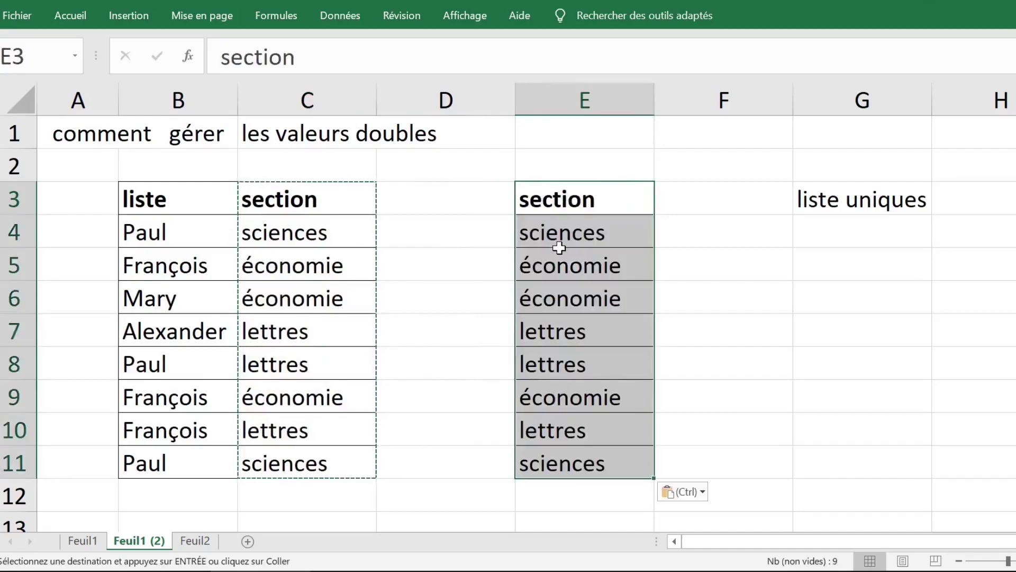
- Move the 'liste uniques' label from G3 up to G1 and select the pasted section column
{"action": "left_click", "coordinate": [624, 290]}
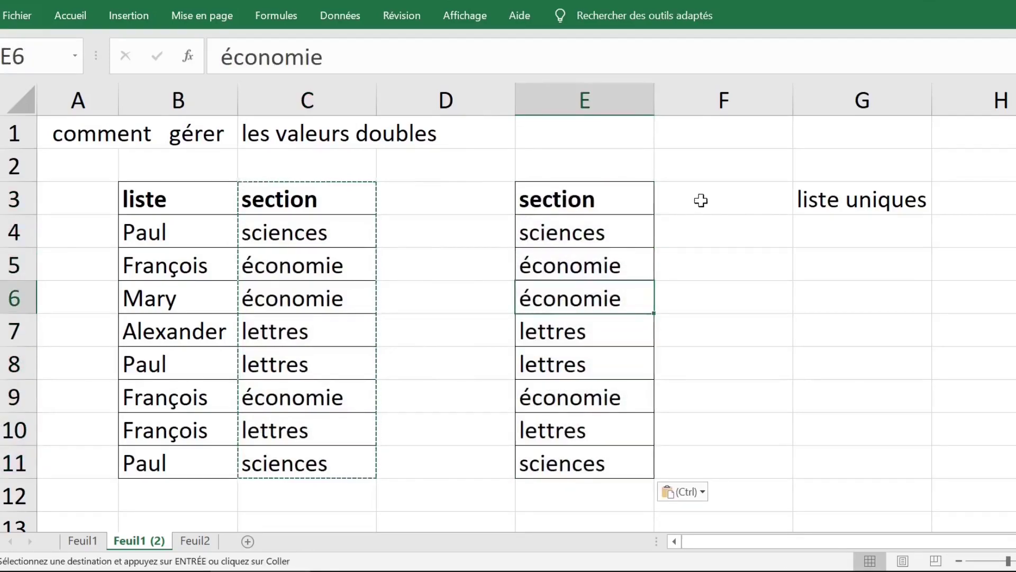
{"action": "left_click", "coordinate": [834, 195]}
{"action": "left_click", "coordinate": [814, 177]}
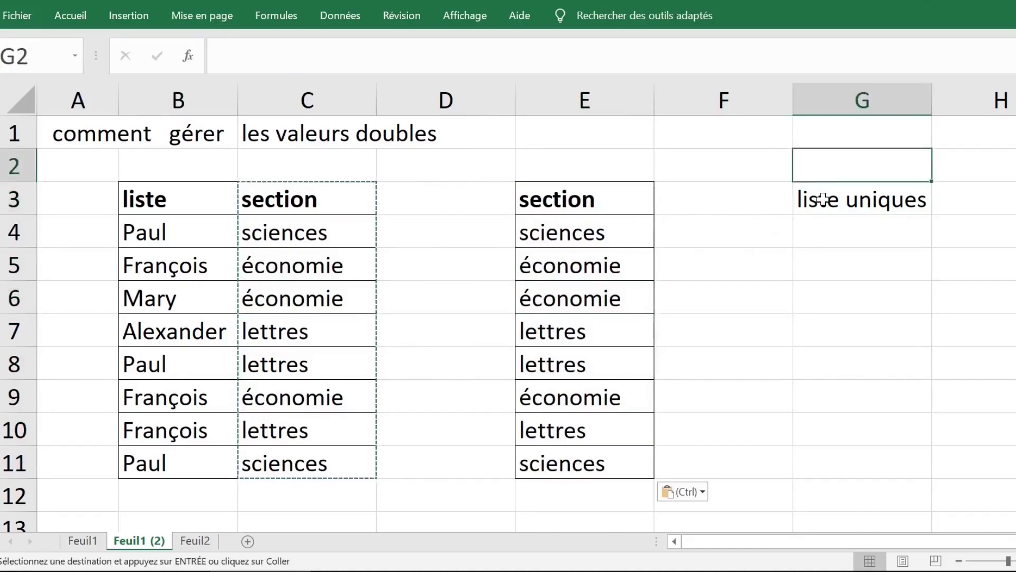
{"action": "left_click", "coordinate": [822, 199]}
{"action": "left_click_drag", "start_coordinate": [830, 181], "coordinate": [902, 147]}
{"action": "left_click_drag", "start_coordinate": [595, 199], "coordinate": [579, 460]}
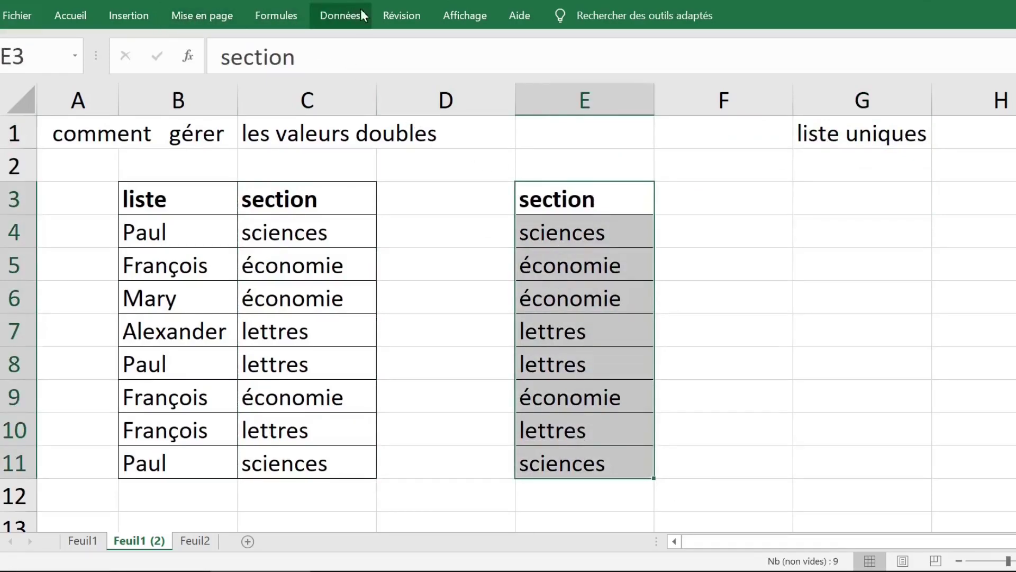
- Run Supprimer les doublons on E3:E11, deleting 2 rows and leaving six section entries
{"action": "left_click", "coordinate": [335, 18]}
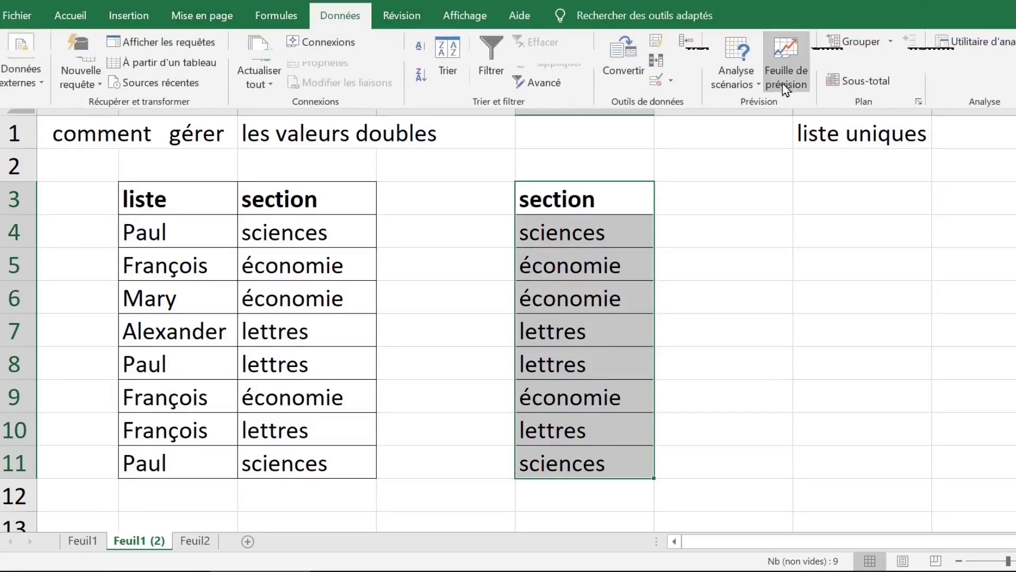
{"action": "left_click", "coordinate": [656, 62]}
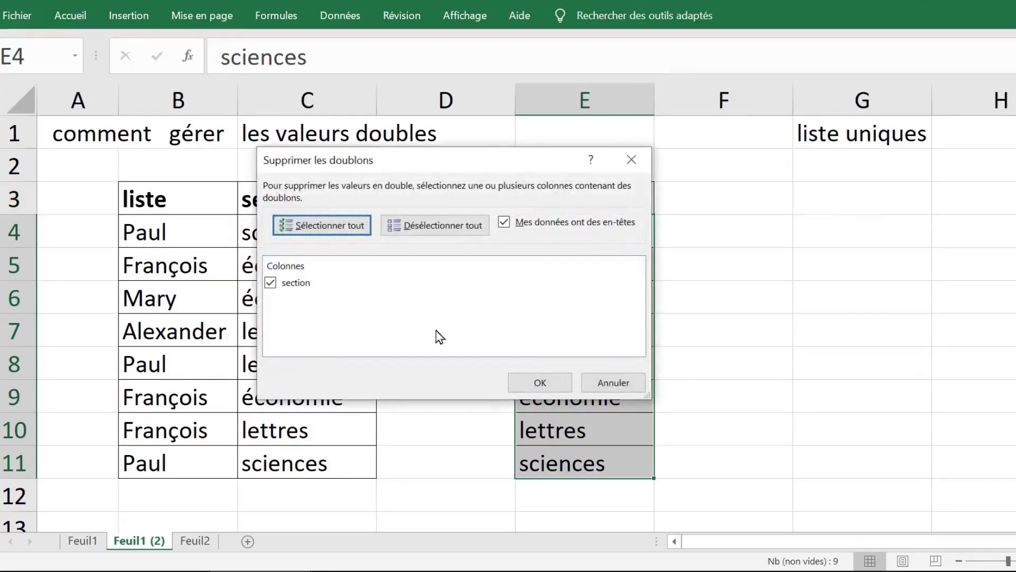
{"action": "left_click", "coordinate": [541, 383]}
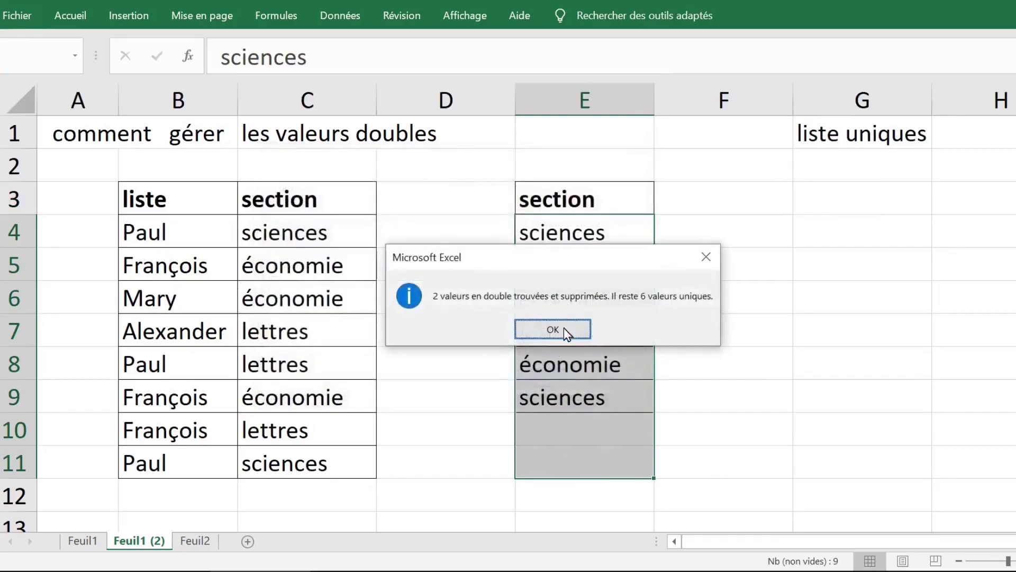
{"action": "left_click", "coordinate": [563, 330]}
{"action": "left_click", "coordinate": [751, 261]}
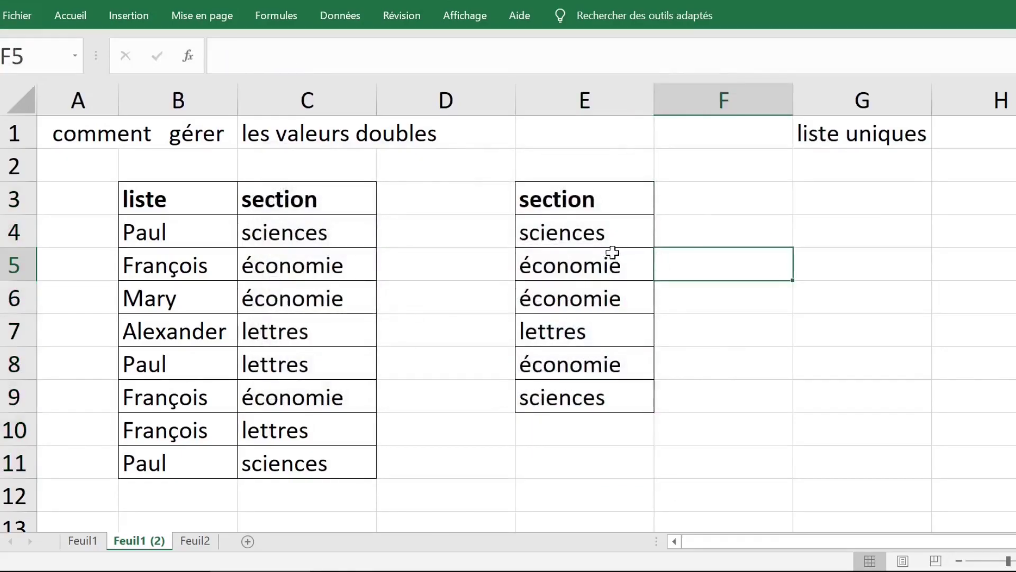
{"action": "left_click", "coordinate": [583, 398]}
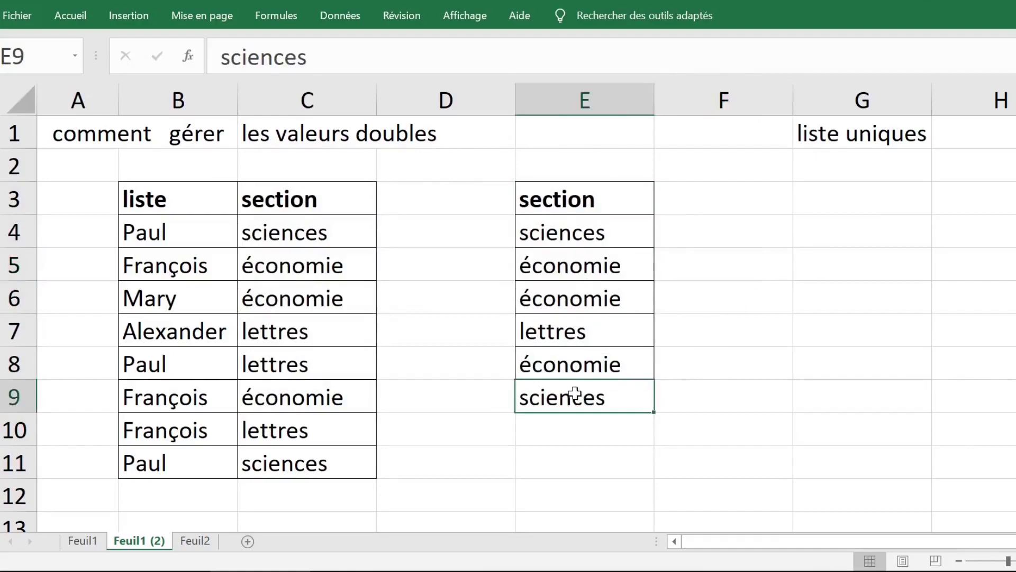
{"action": "left_click", "coordinate": [583, 222]}
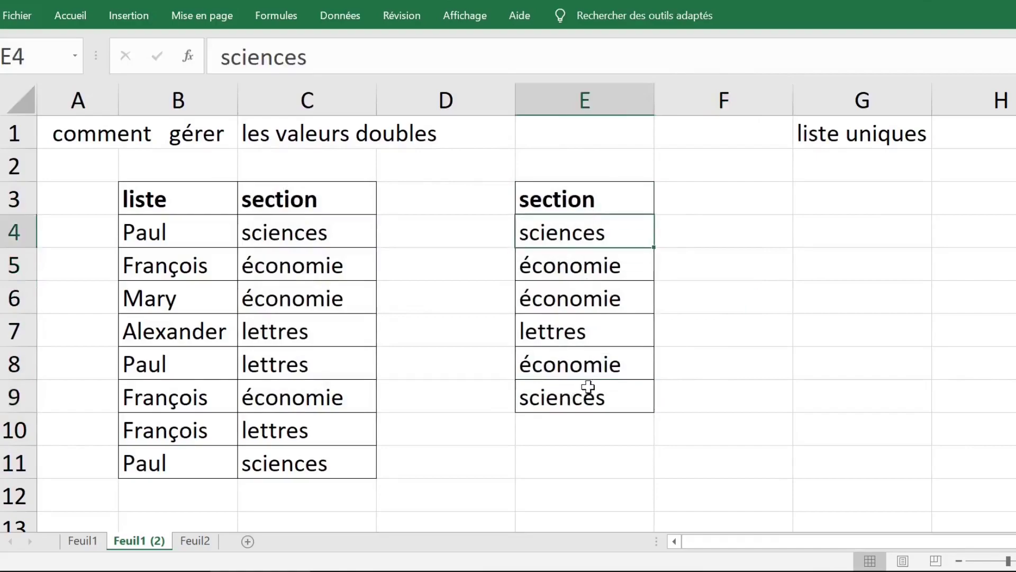
{"action": "left_click", "coordinate": [586, 401]}
{"action": "left_click", "coordinate": [598, 274]}
{"action": "left_click", "coordinate": [581, 297]}
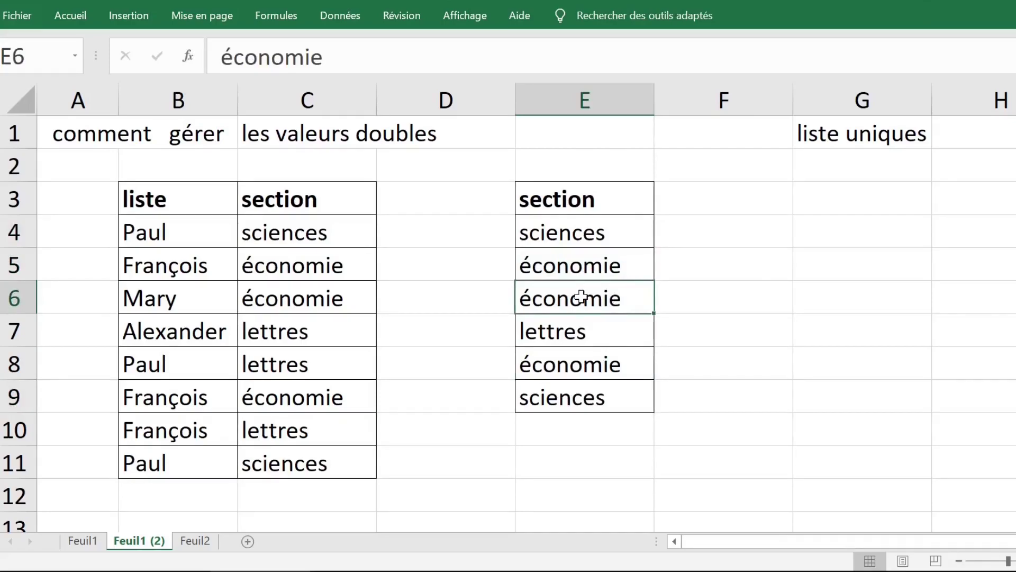
- Head column D 'nbcar' and fill =NBCAR(C4) from D4 down to row 11
{"action": "left_click", "coordinate": [449, 202]}
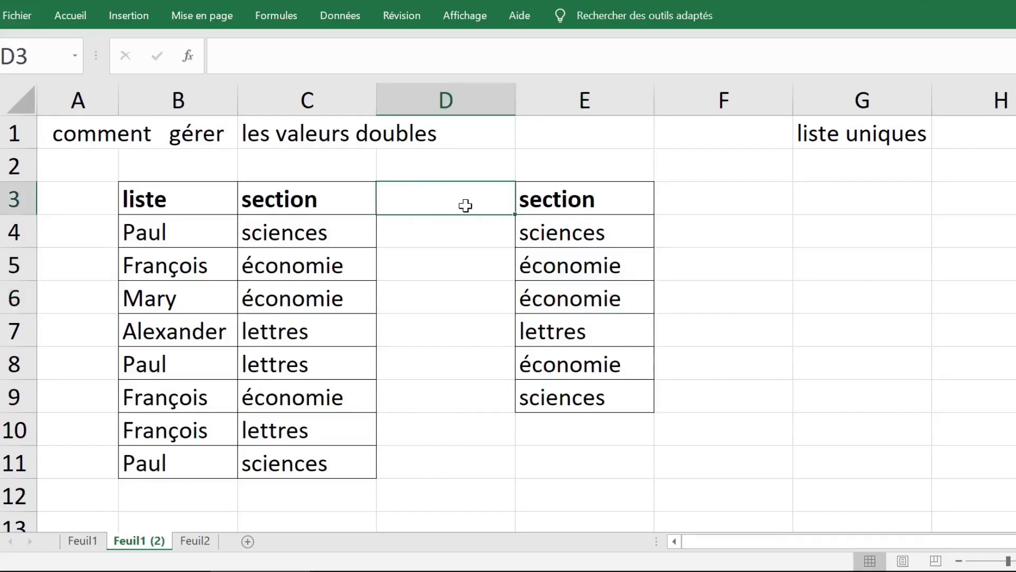
{"action": "type", "text": "nbca"}
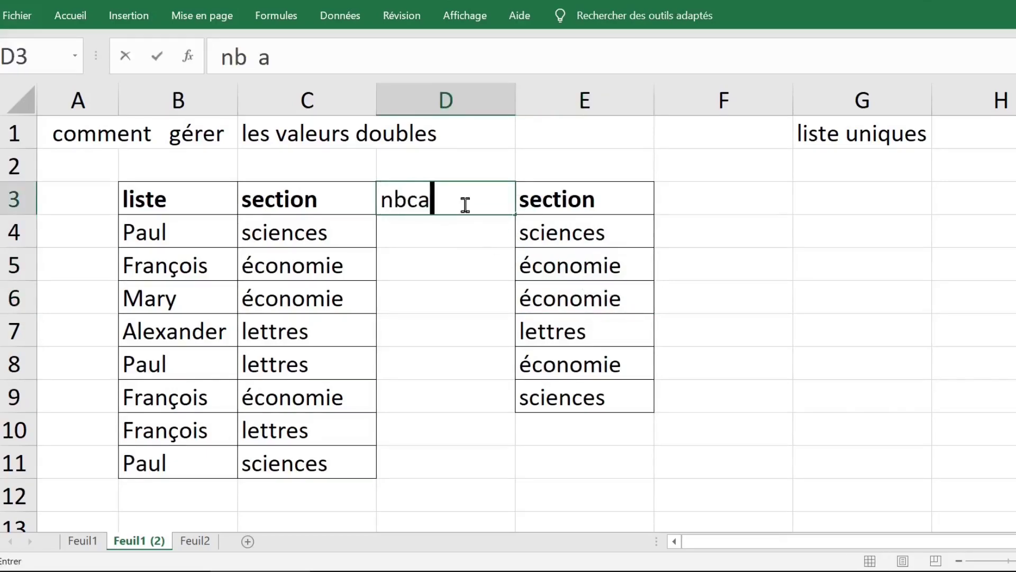
{"action": "type", "text": "r"}
{"action": "left_click", "coordinate": [422, 240]}
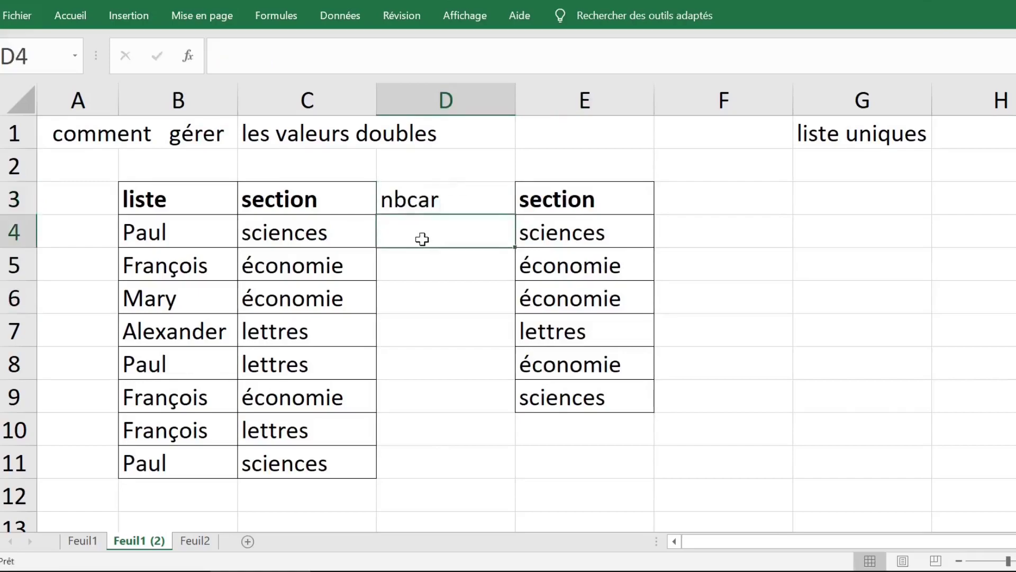
{"action": "type", "text": "="}
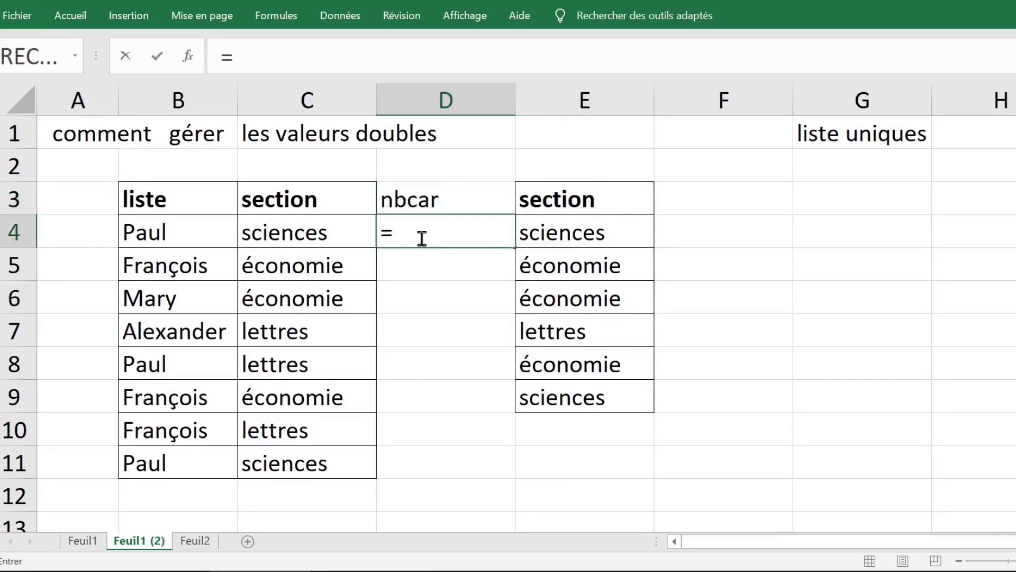
{"action": "type", "text": "nbc"}
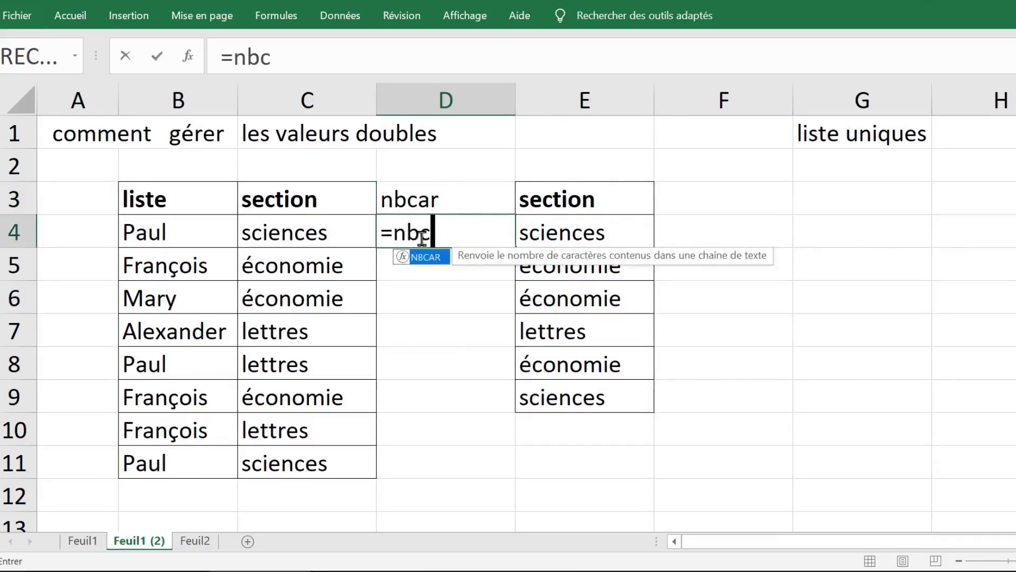
{"action": "type", "text": "ar"}
{"action": "key", "text": "Tab"}
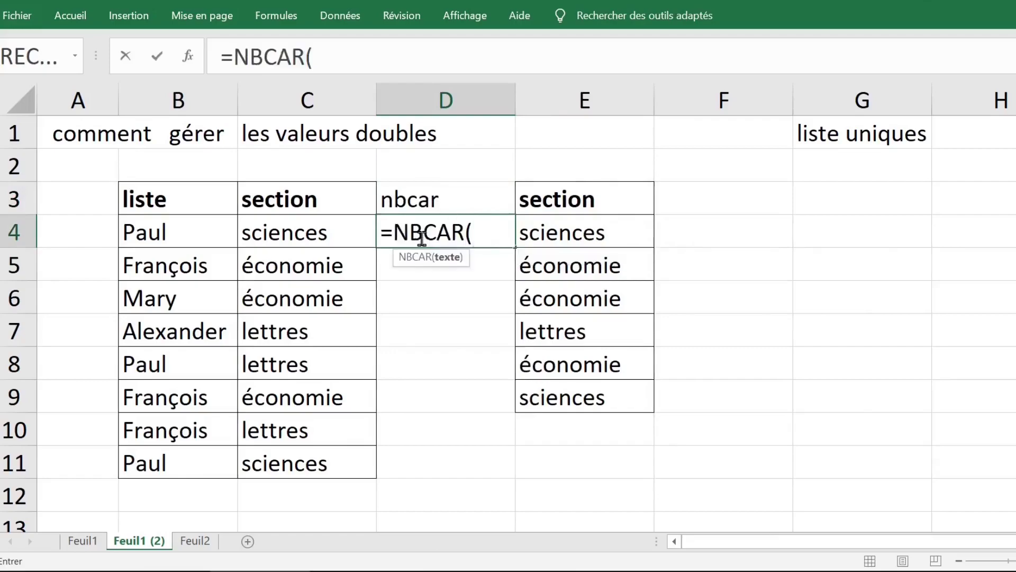
{"action": "left_click", "coordinate": [320, 231]}
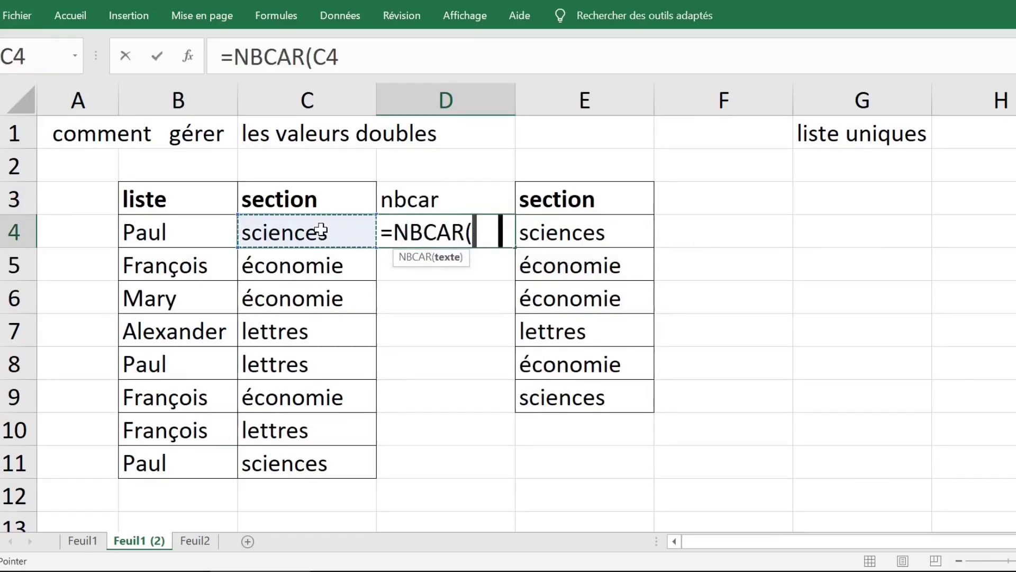
{"action": "key", "text": "Return"}
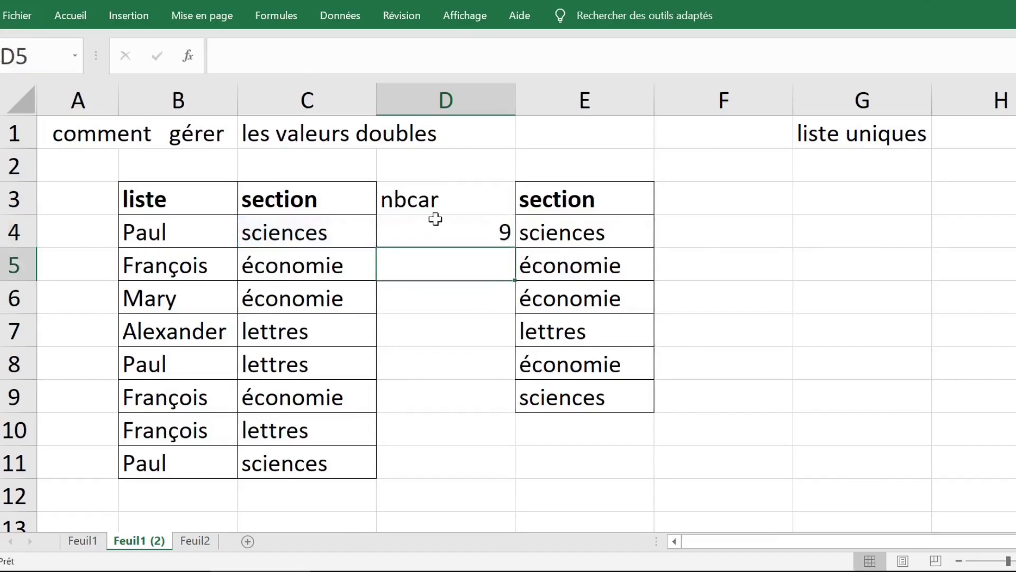
{"action": "left_click", "coordinate": [435, 218]}
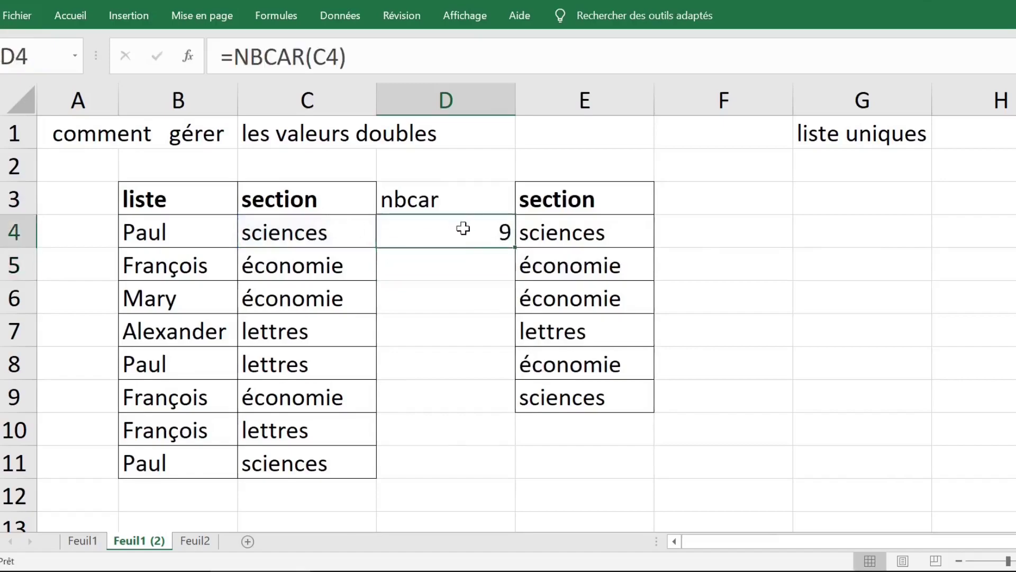
{"action": "double_click", "coordinate": [513, 246]}
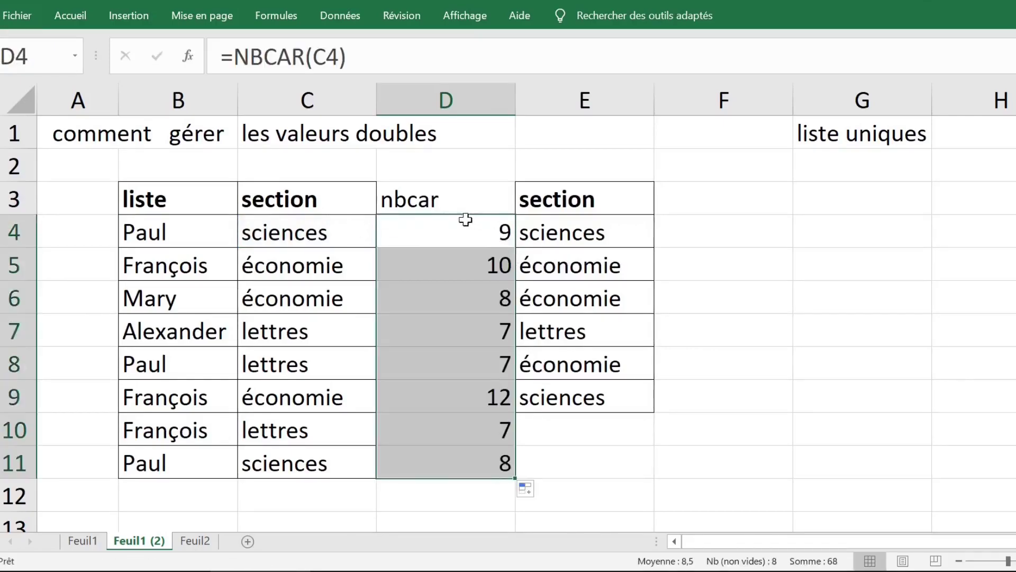
{"action": "left_click", "coordinate": [307, 268]}
{"action": "left_click", "coordinate": [305, 294]}
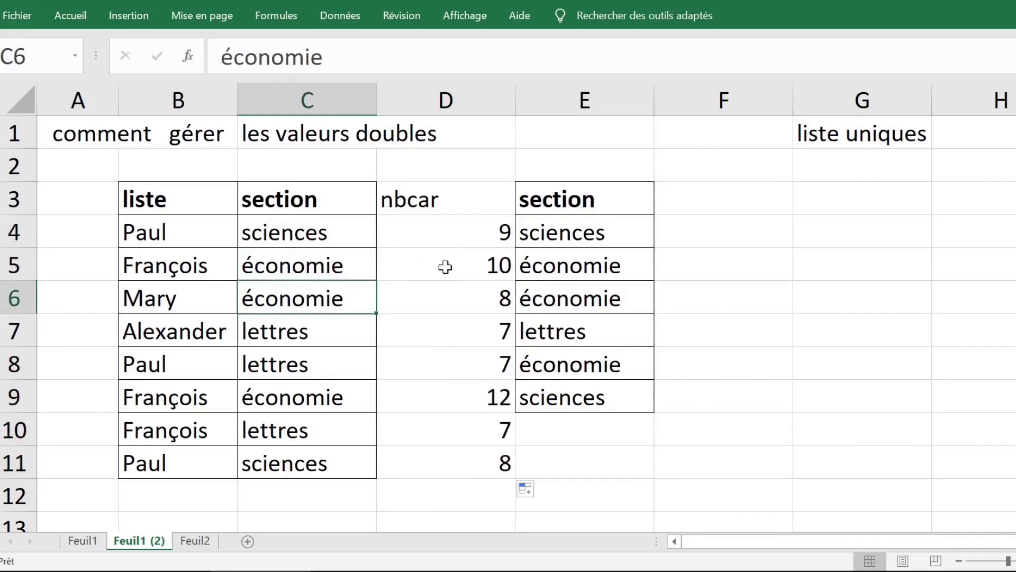
{"action": "left_click_drag", "start_coordinate": [445, 266], "coordinate": [447, 296]}
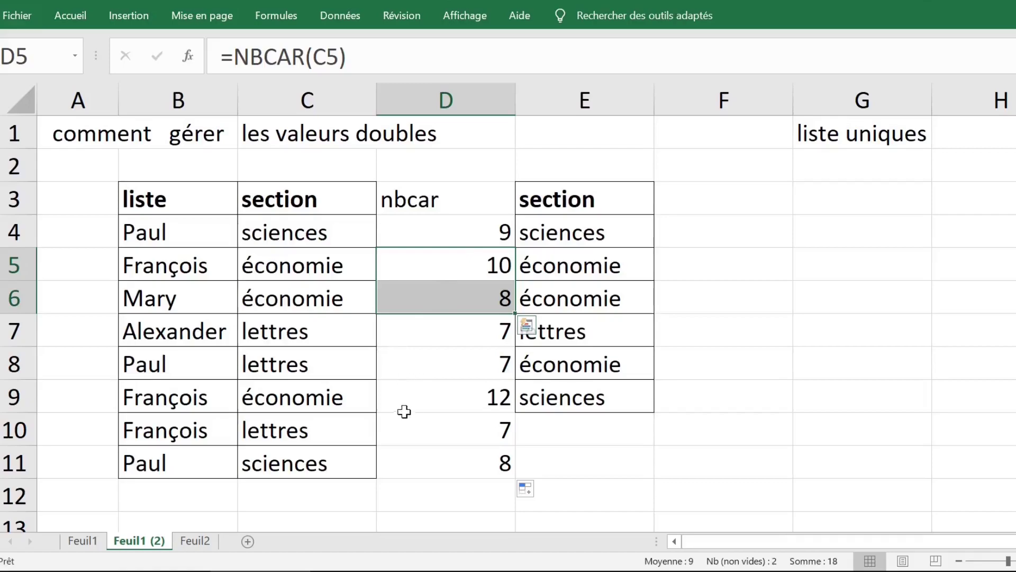
{"action": "left_click", "coordinate": [455, 392]}
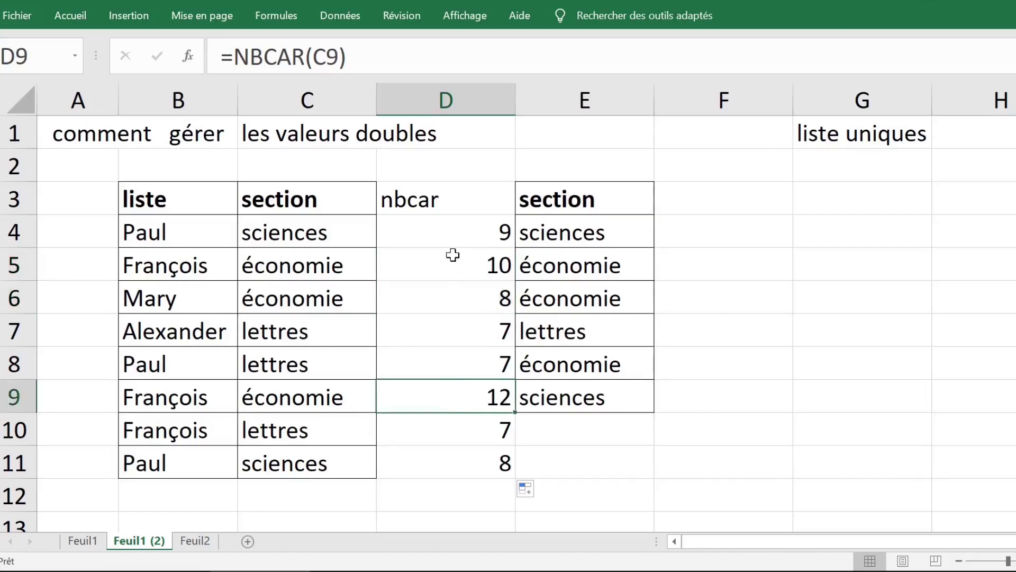
{"action": "left_click", "coordinate": [454, 256]}
{"action": "left_click", "coordinate": [456, 396]}
- Clear contents and formatting of the old section list E3:E9 with Effacer tout
{"action": "left_click_drag", "start_coordinate": [564, 201], "coordinate": [574, 402]}
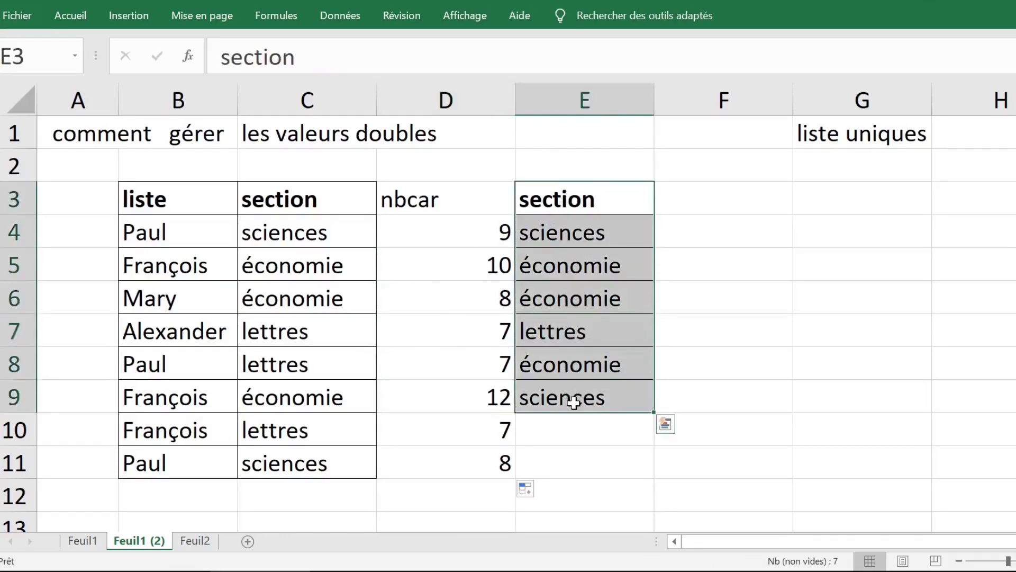
{"action": "left_click", "coordinate": [86, 17]}
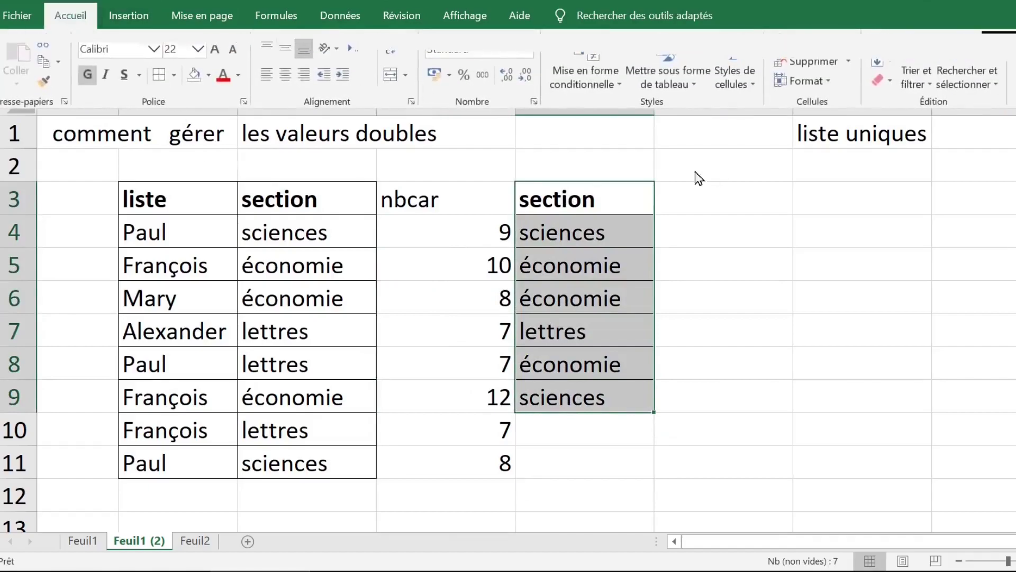
{"action": "left_click", "coordinate": [881, 82]}
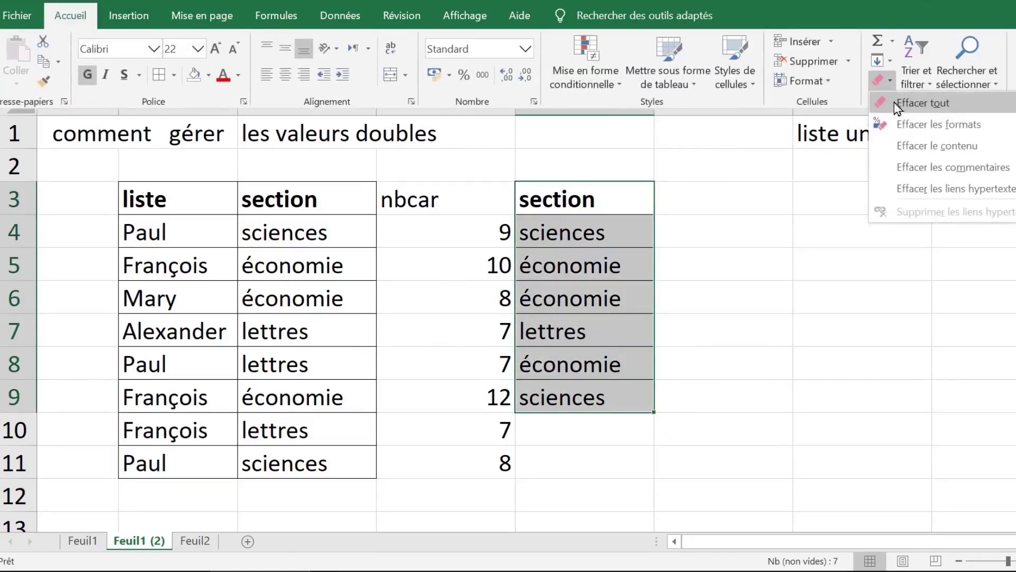
{"action": "left_click", "coordinate": [911, 109]}
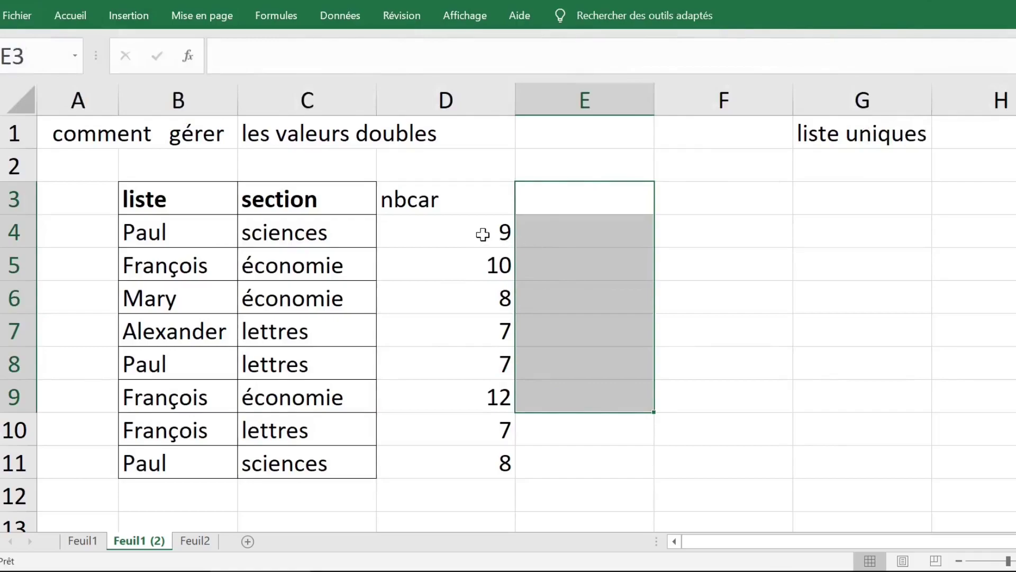
{"action": "left_click", "coordinate": [483, 231]}
{"action": "left_click", "coordinate": [603, 217]}
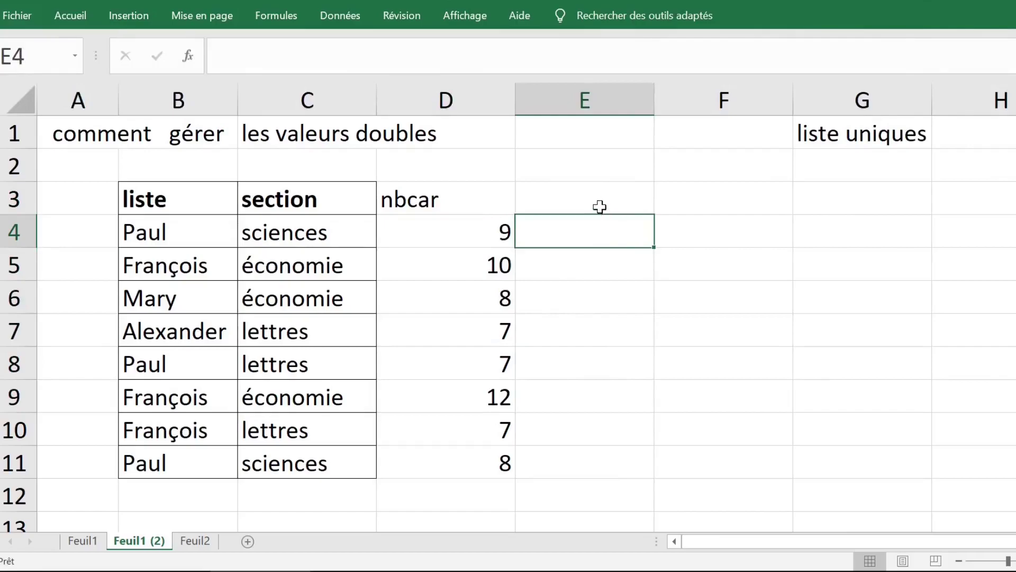
- Head column E 'section2' and fill =SUPPRESPACE(C4) from E4 down to row 11
{"action": "left_click", "coordinate": [599, 202]}
{"action": "type", "text": "se"}
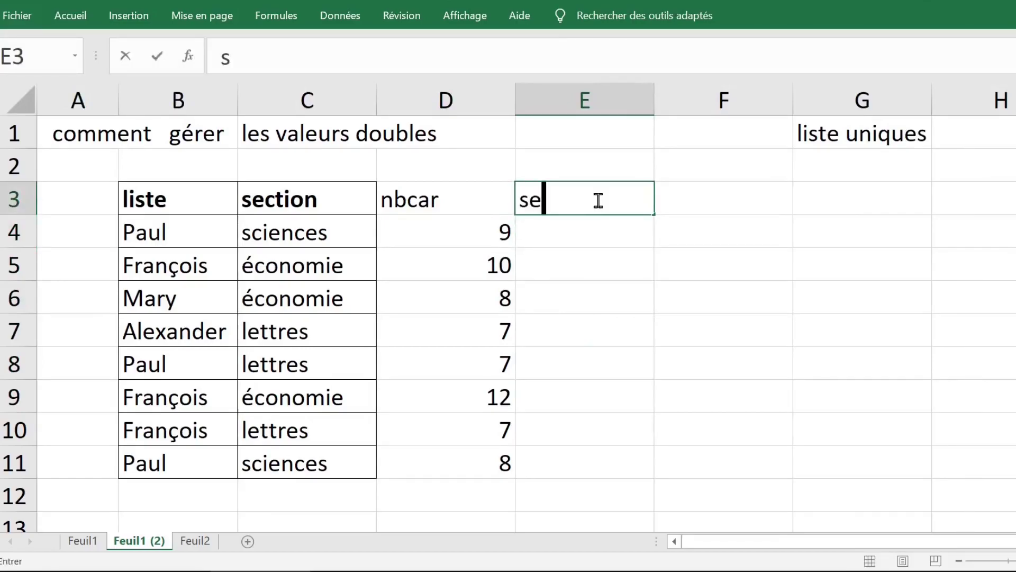
{"action": "type", "text": "ct"}
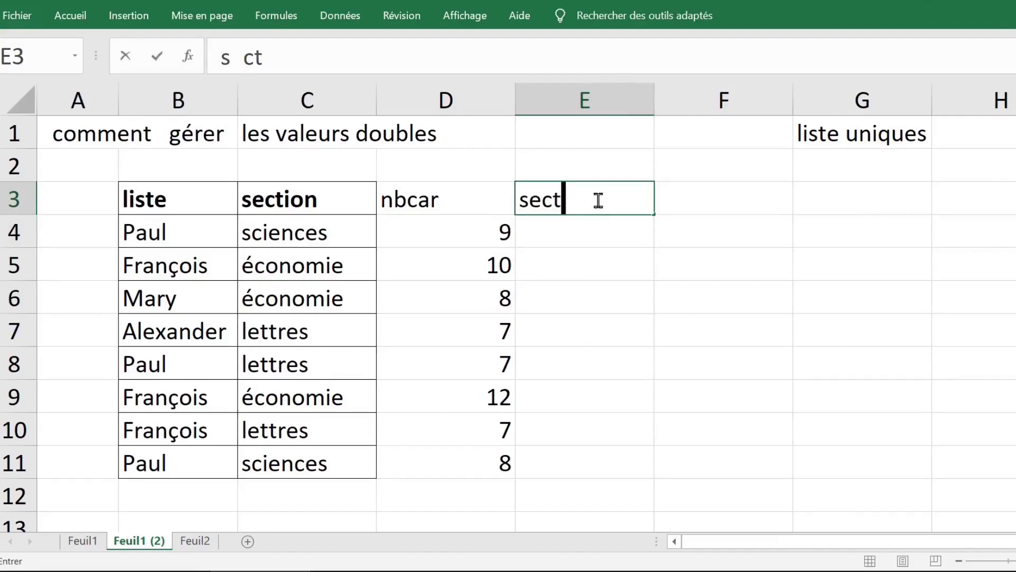
{"action": "type", "text": "ion"}
{"action": "type", "text": "2"}
{"action": "left_click", "coordinate": [607, 233]}
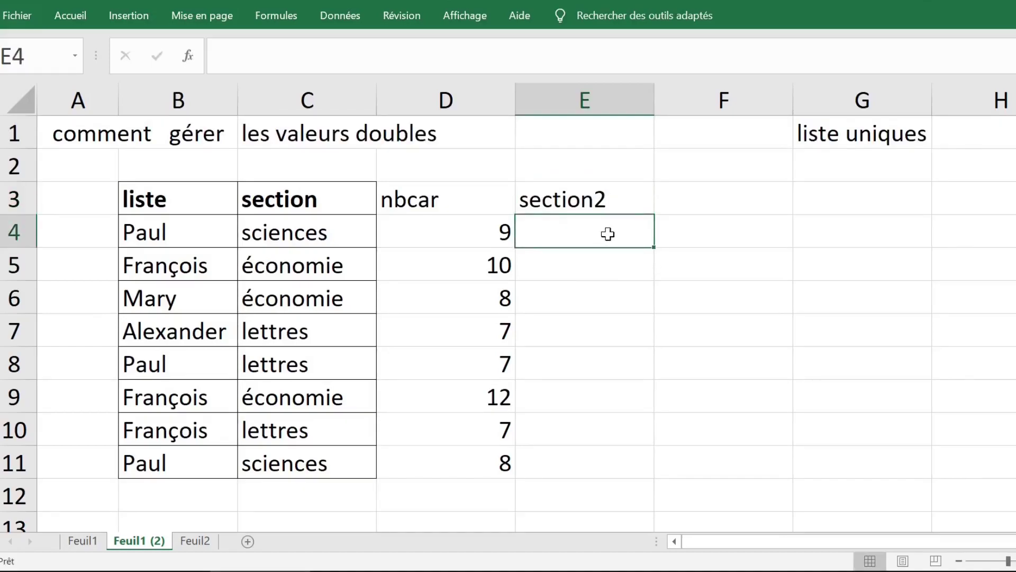
{"action": "type", "text": "=su"}
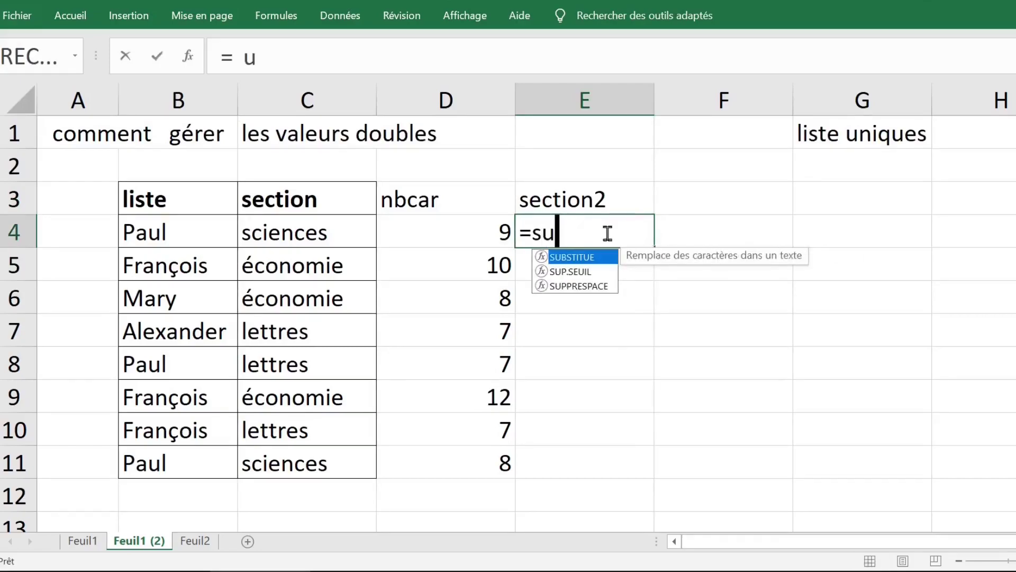
{"action": "type", "text": "p"}
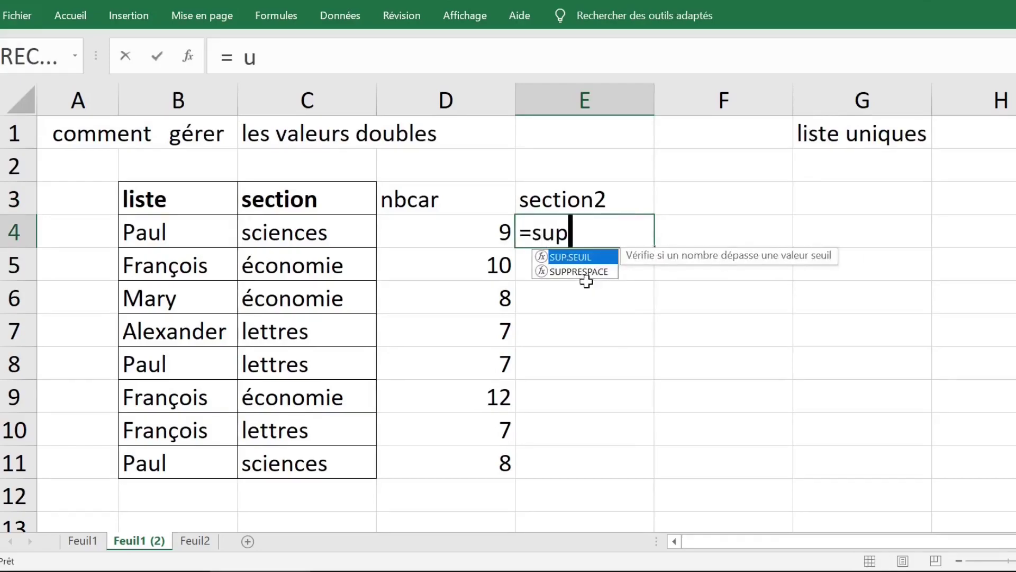
{"action": "double_click", "coordinate": [564, 272]}
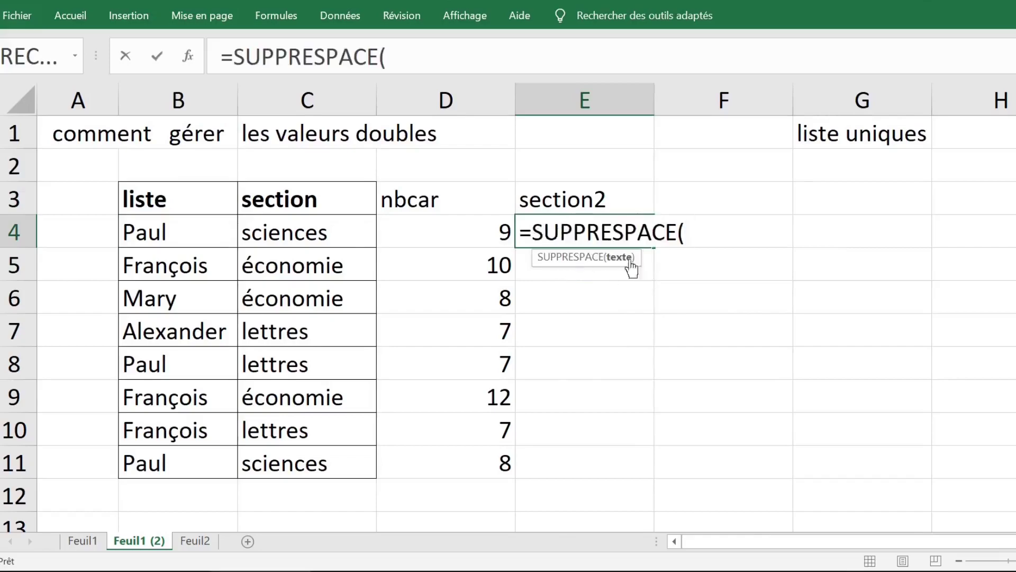
{"action": "left_click", "coordinate": [600, 231]}
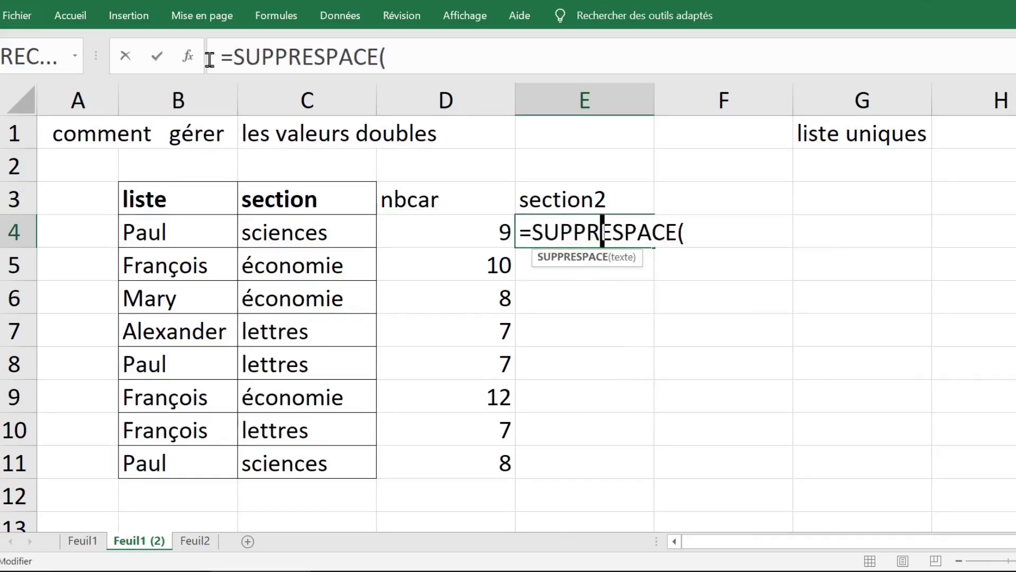
{"action": "left_click", "coordinate": [188, 56]}
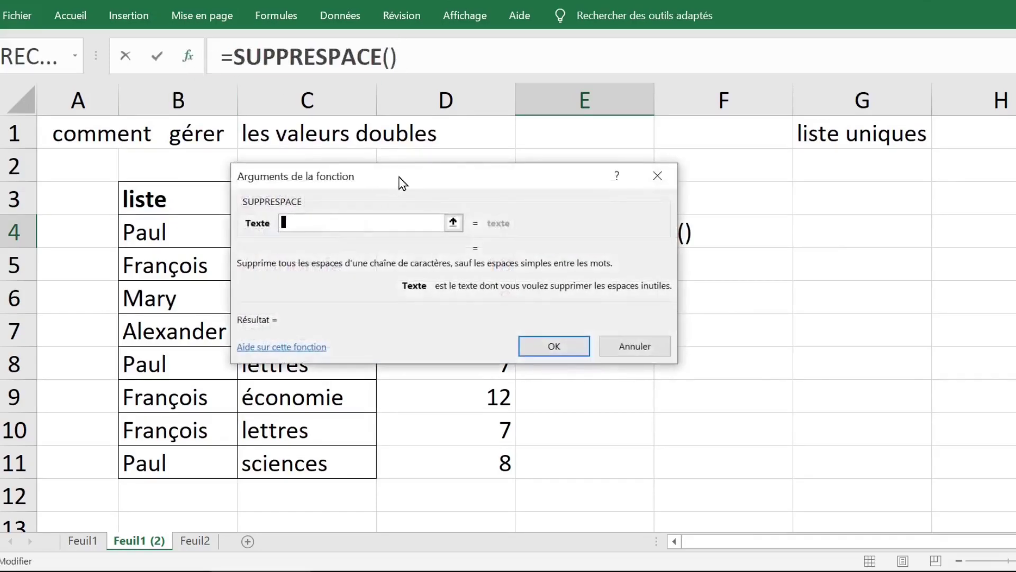
{"action": "left_click_drag", "start_coordinate": [402, 183], "coordinate": [448, 153]}
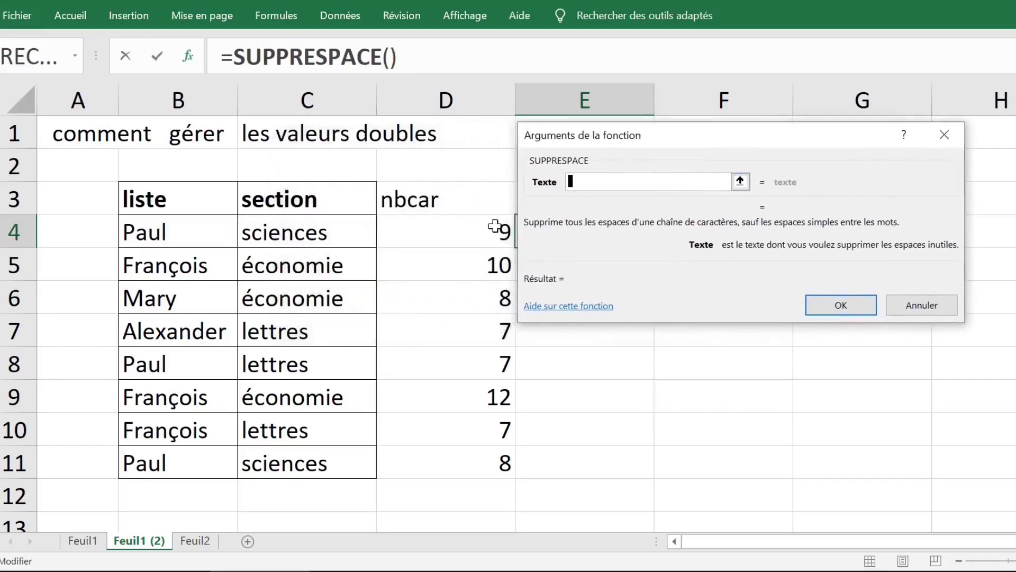
{"action": "left_click", "coordinate": [317, 227]}
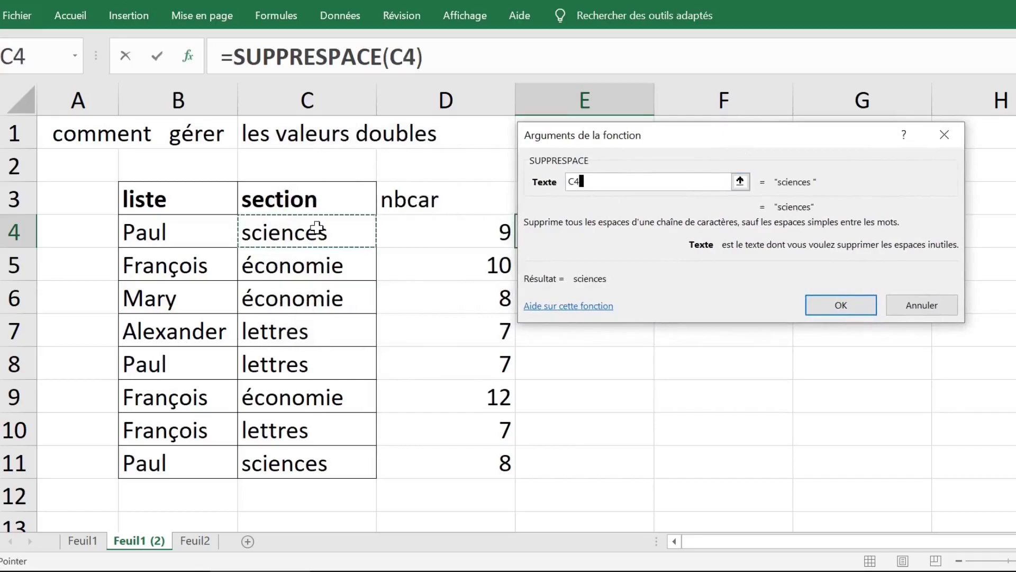
{"action": "left_click", "coordinate": [840, 304]}
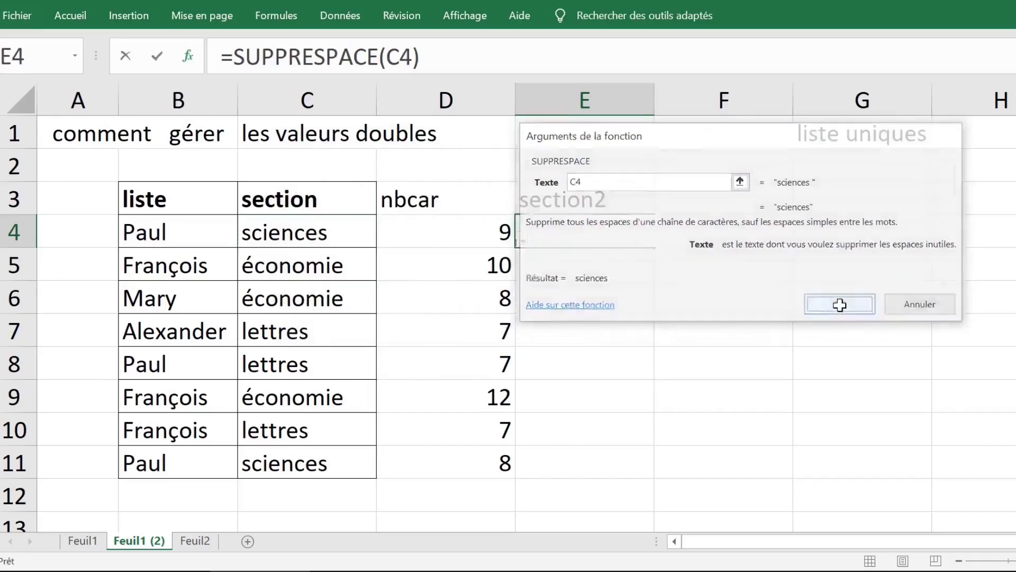
{"action": "double_click", "coordinate": [653, 249]}
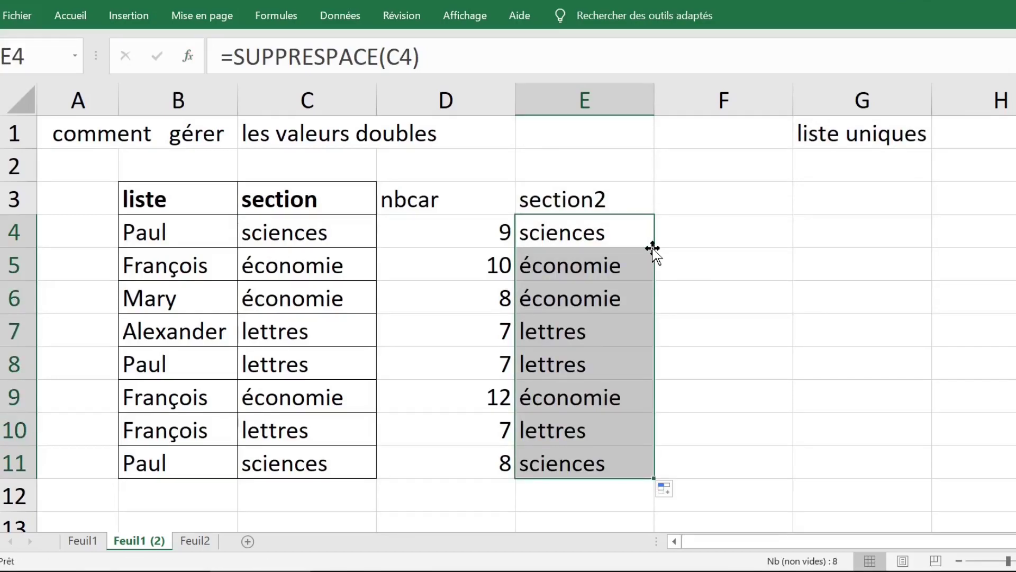
- Head column F 'nbcar2' and fill =NBCAR(E4) from F4 down to row 11
{"action": "left_click", "coordinate": [441, 198]}
{"action": "left_click", "coordinate": [701, 191]}
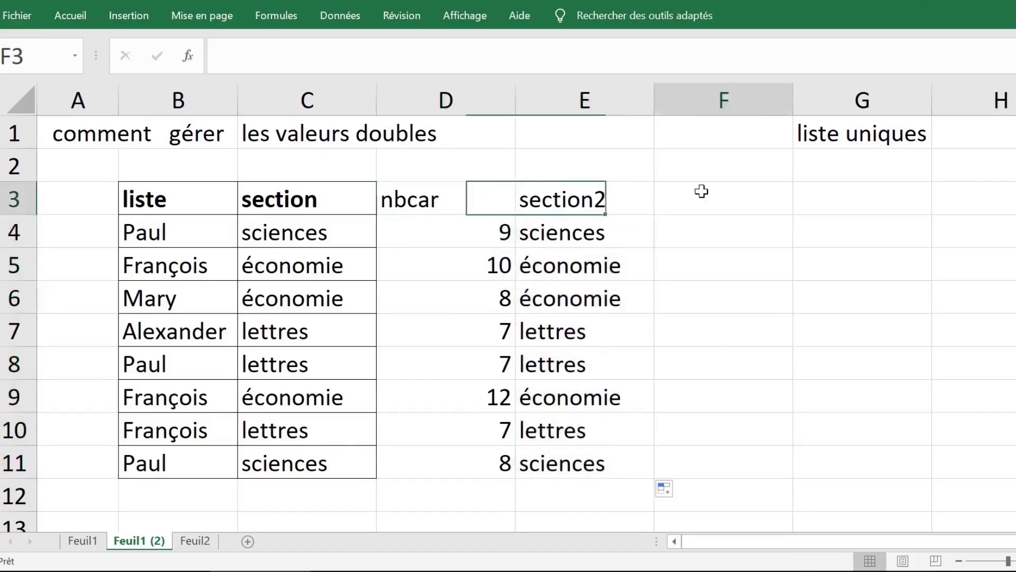
{"action": "type", "text": "nbcar"}
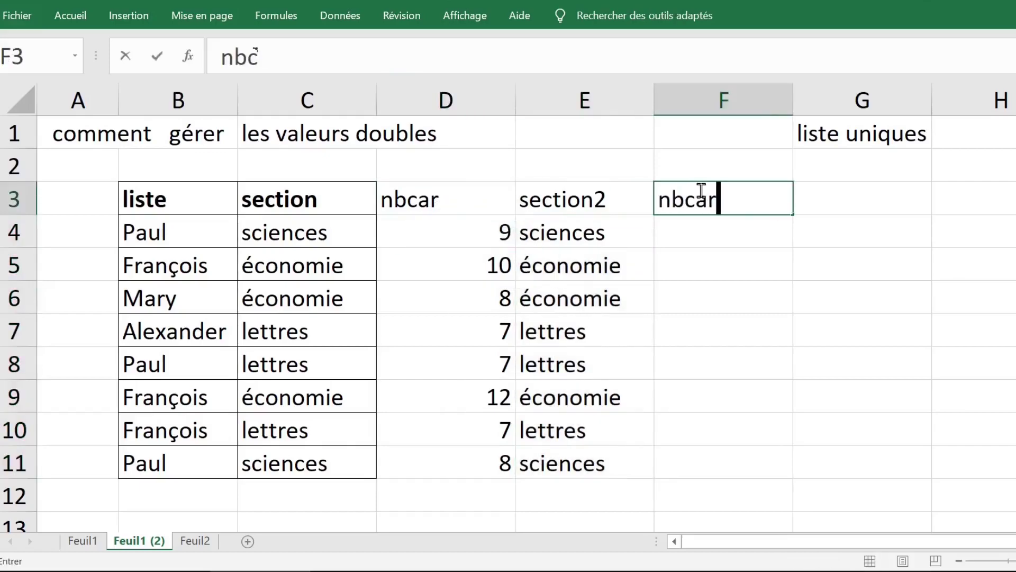
{"action": "type", "text": "2"}
{"action": "left_click", "coordinate": [713, 229]}
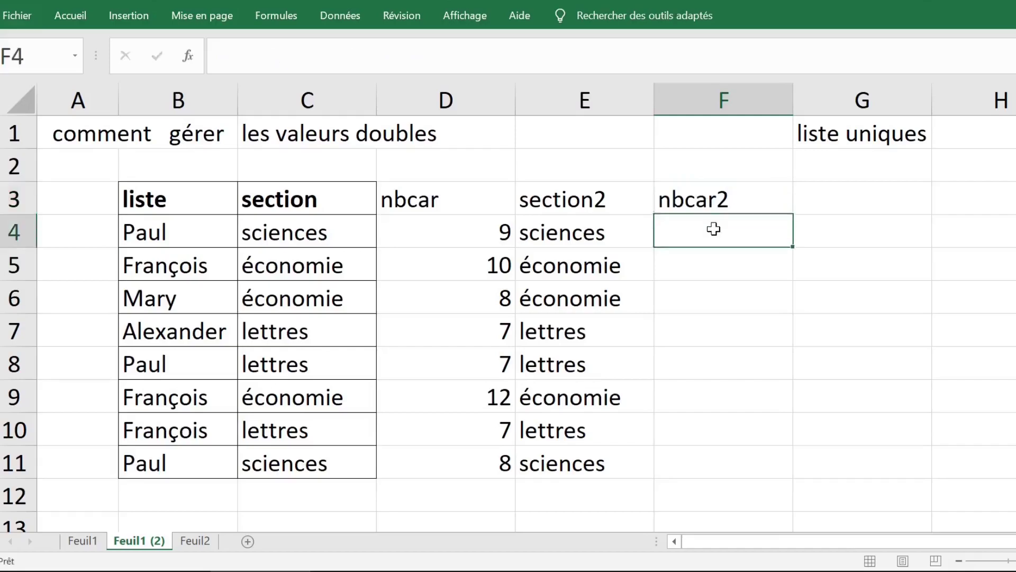
{"action": "type", "text": "=nb"}
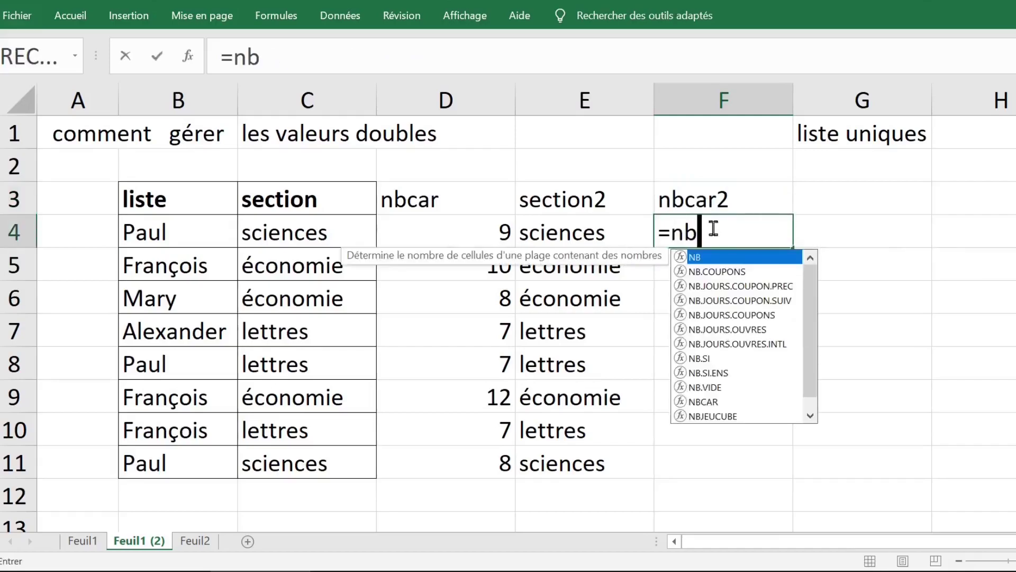
{"action": "type", "text": "c"}
{"action": "key", "text": "Tab"}
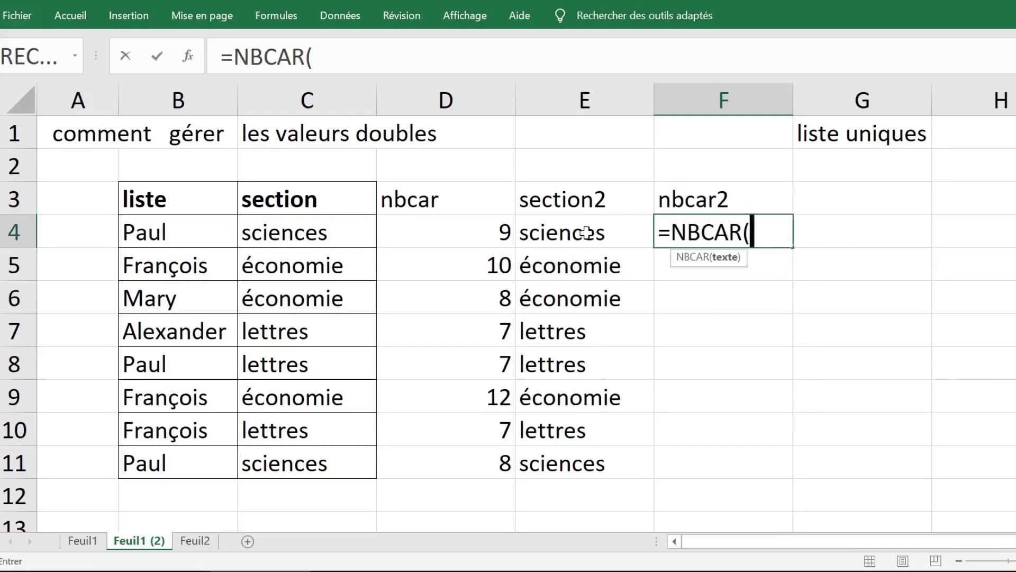
{"action": "left_click", "coordinate": [585, 232]}
{"action": "key", "text": "Return"}
{"action": "left_click", "coordinate": [714, 232]}
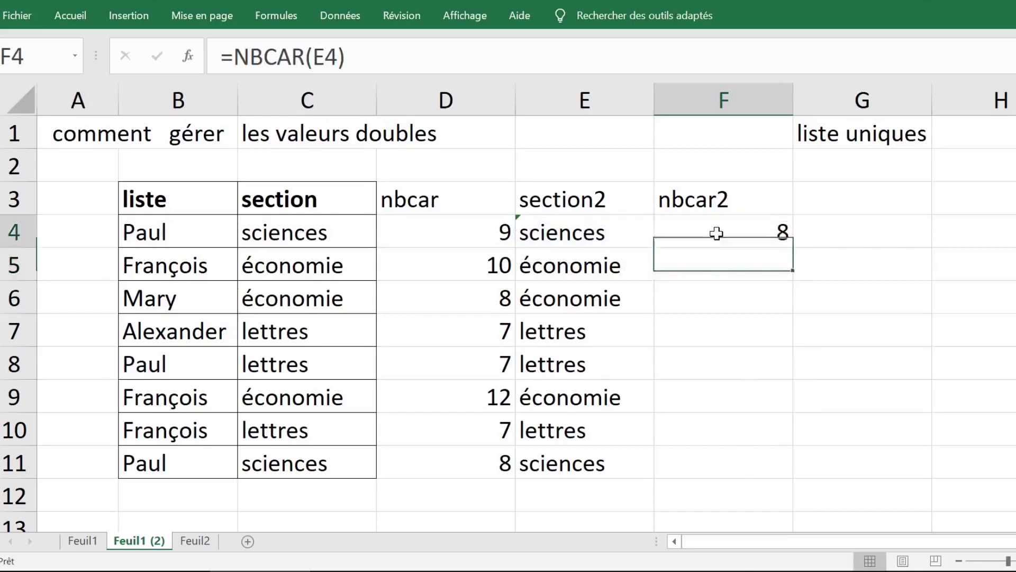
{"action": "double_click", "coordinate": [790, 250]}
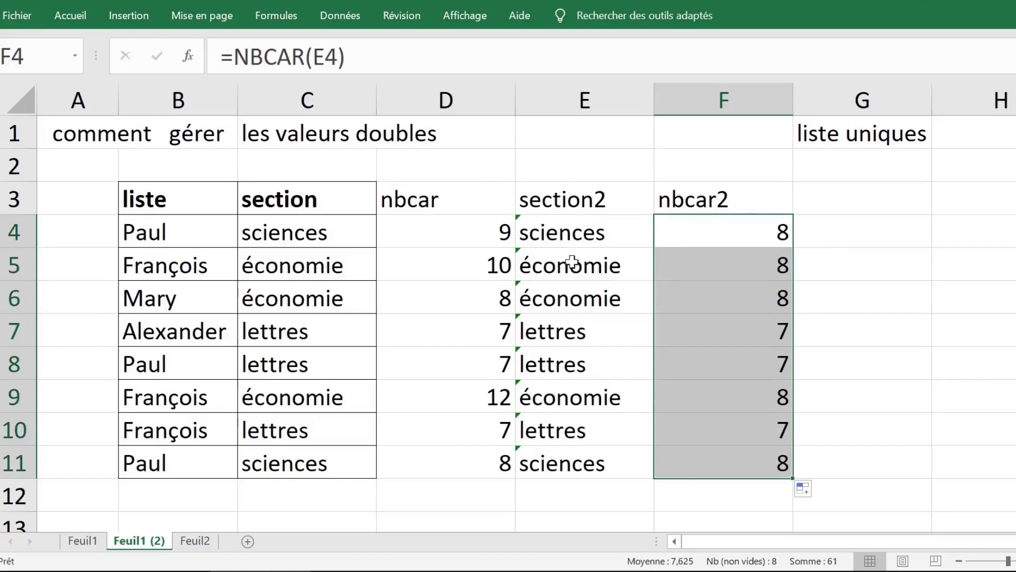
- Review the trimmed section2 results in rows 5, 6, 9 and 11, then select E3:E11
{"action": "mouse_move", "coordinate": [572, 261]}
{"action": "left_mouse_down"}
{"action": "mouse_move", "coordinate": [737, 283]}
{"action": "mouse_move", "coordinate": [738, 295]}
{"action": "left_mouse_up"}
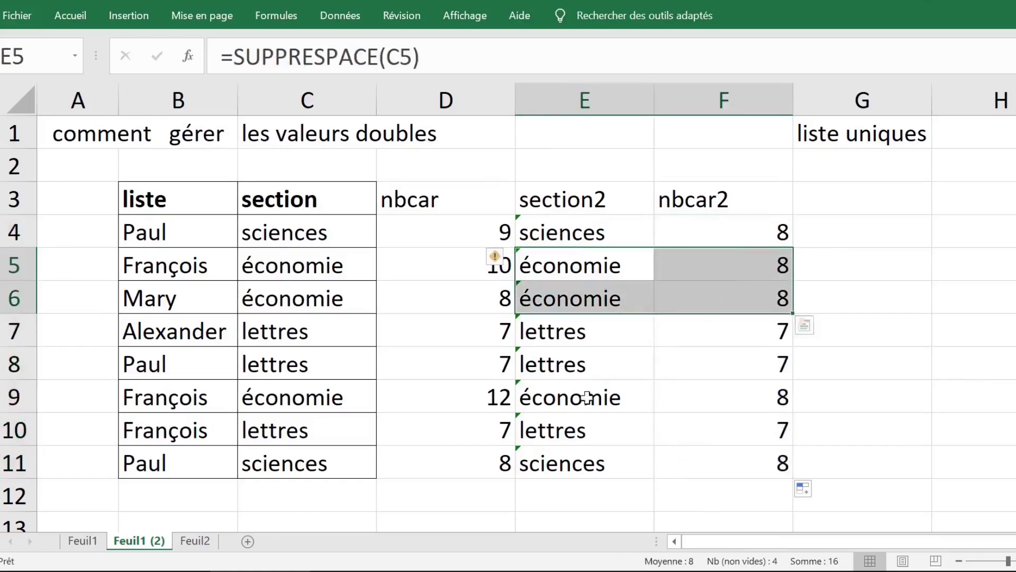
{"action": "mouse_move", "coordinate": [586, 397]}
{"action": "left_mouse_down"}
{"action": "mouse_move", "coordinate": [657, 374]}
{"action": "mouse_move", "coordinate": [771, 397]}
{"action": "left_mouse_up"}
{"action": "left_click", "coordinate": [590, 465]}
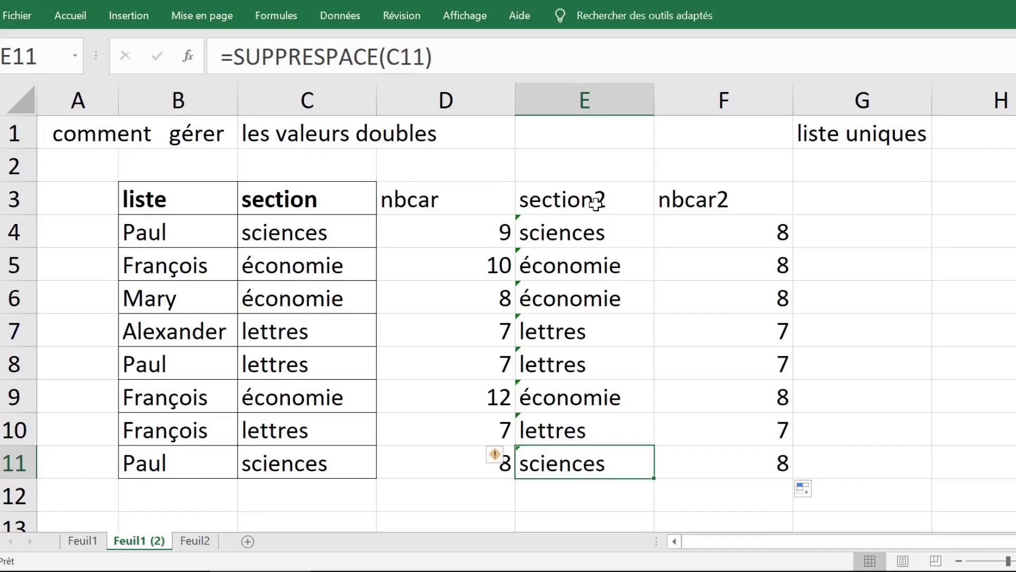
{"action": "left_click_drag", "start_coordinate": [594, 205], "coordinate": [600, 472]}
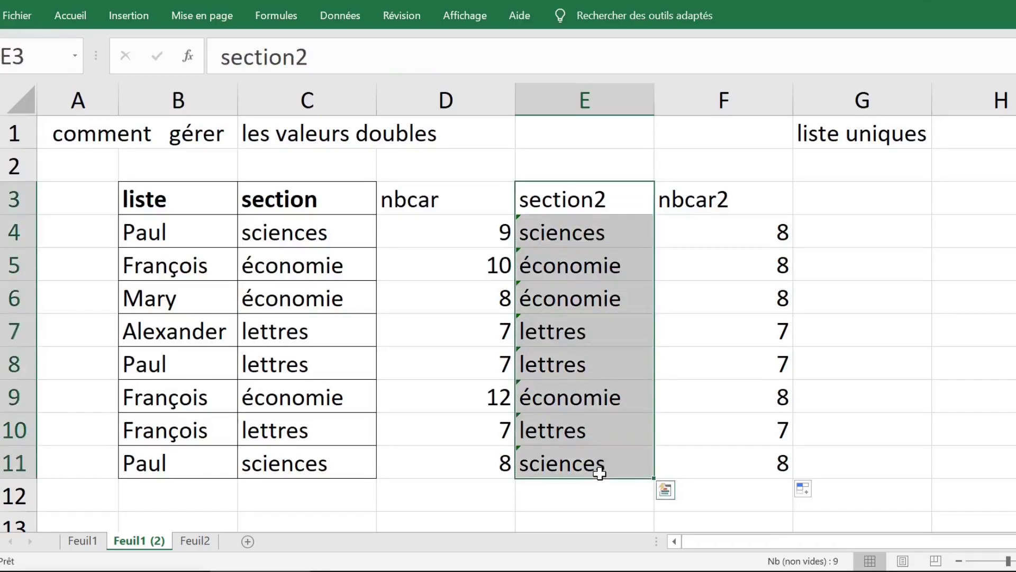
- Paste the section2 column into column I at I3, then cancel the pending copy
{"action": "key", "text": "ctrl+c"}
{"action": "key", "text": "Right"}
{"action": "key", "text": "Right"}
{"action": "key", "text": "Right"}
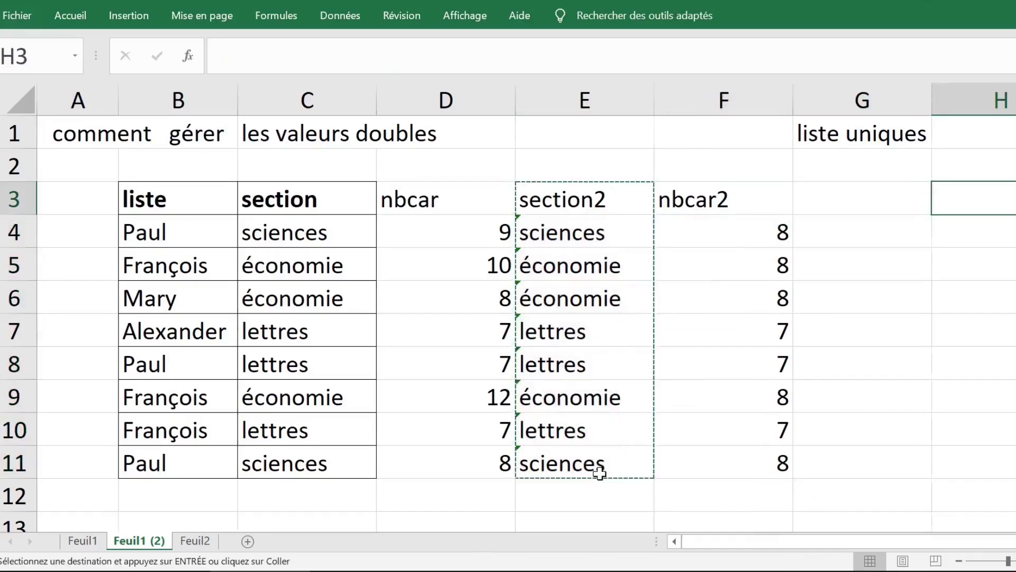
{"action": "key", "text": "Right"}
{"action": "key", "text": "ctrl+v"}
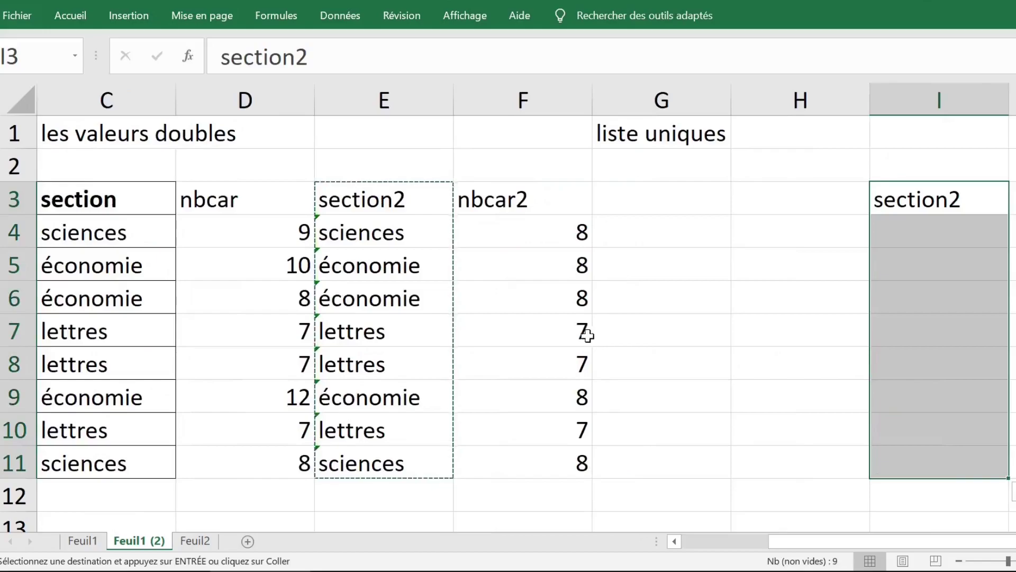
{"action": "left_click", "coordinate": [970, 236]}
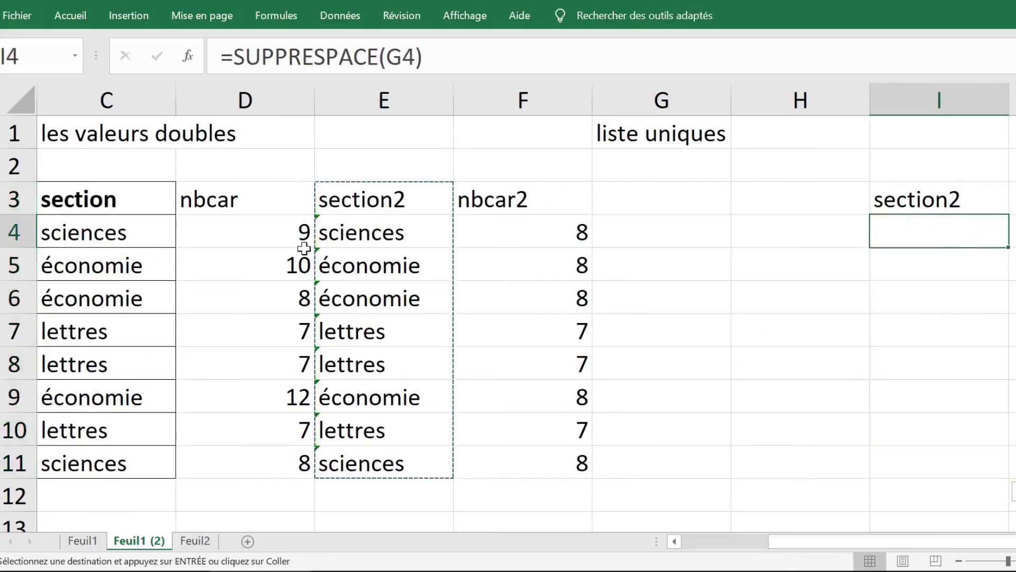
{"action": "key", "text": "Escape"}
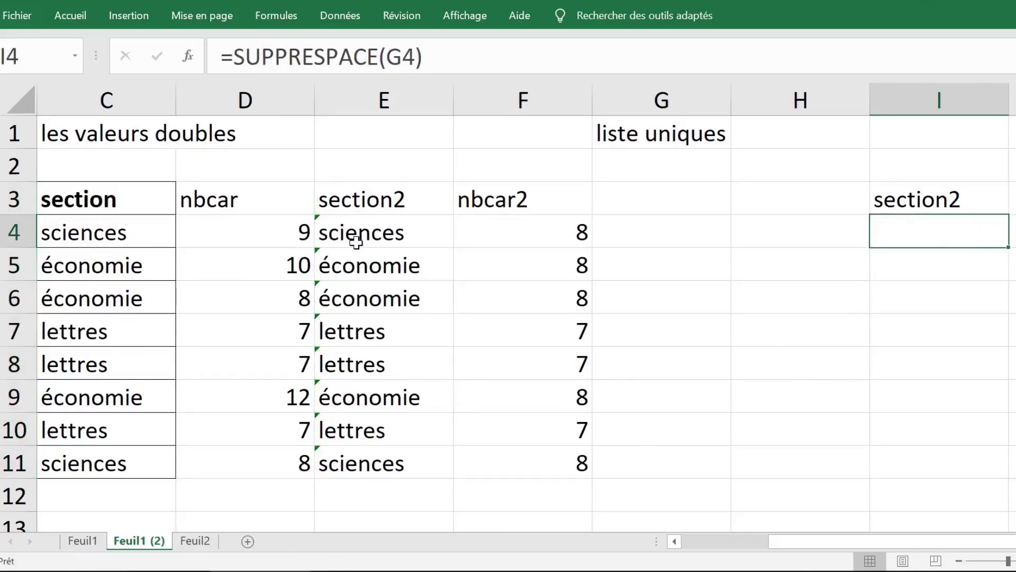
{"action": "left_click", "coordinate": [924, 187]}
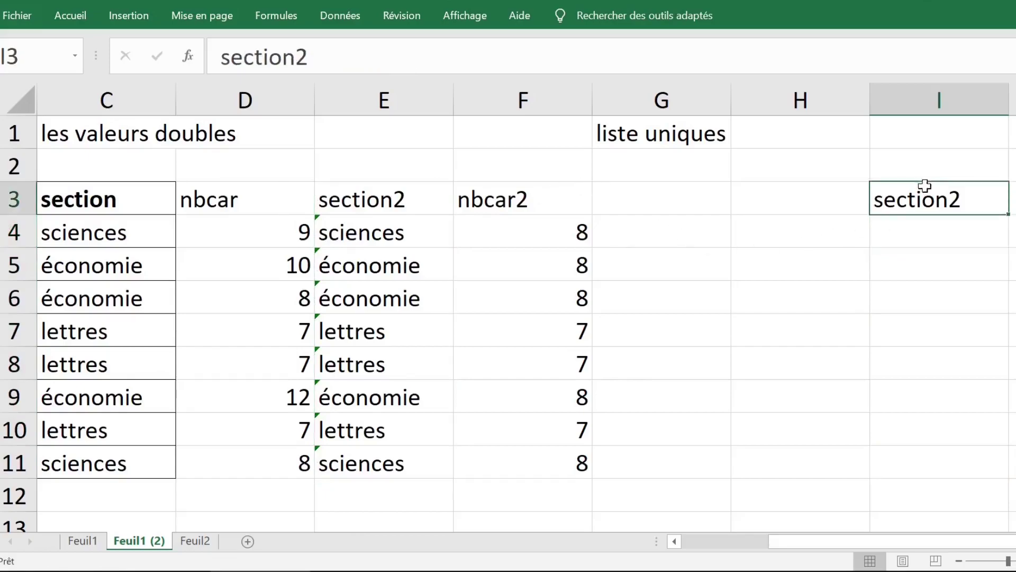
- Paste the section2 column E3:E11 into I3 using Paste Special with Valeurs only
{"action": "left_click_drag", "start_coordinate": [360, 200], "coordinate": [365, 462]}
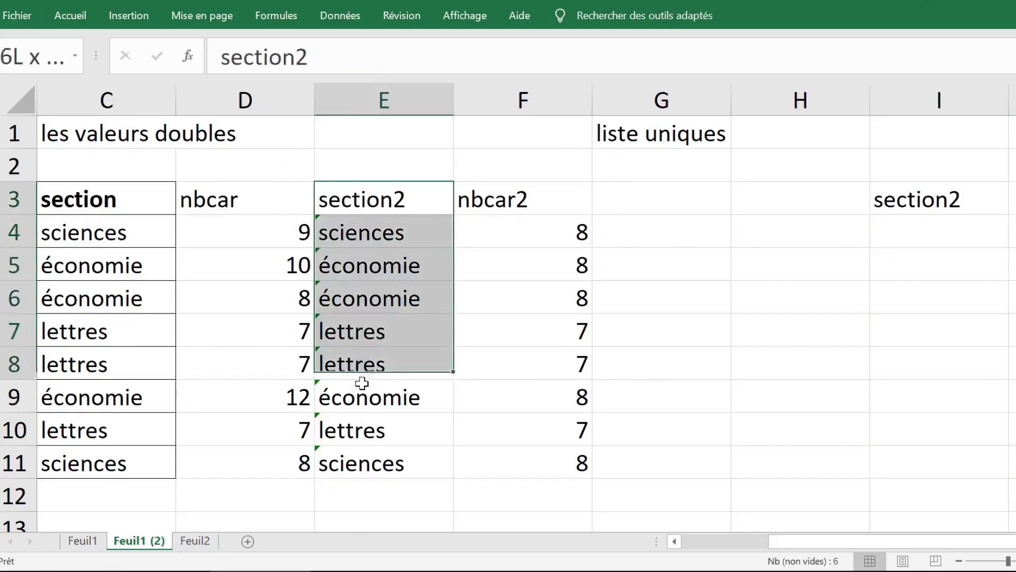
{"action": "key", "text": "ctrl+c"}
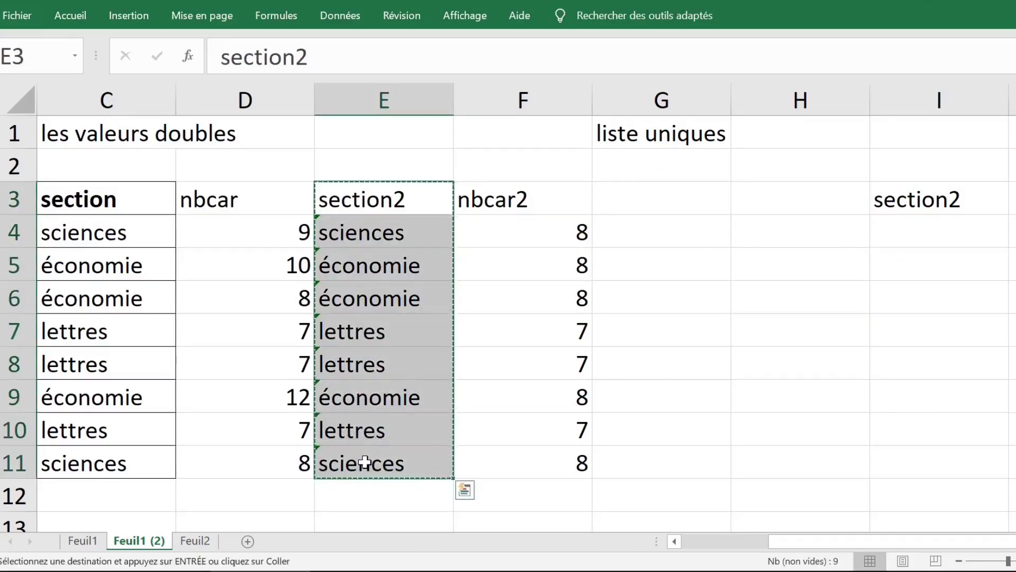
{"action": "left_click", "coordinate": [900, 201]}
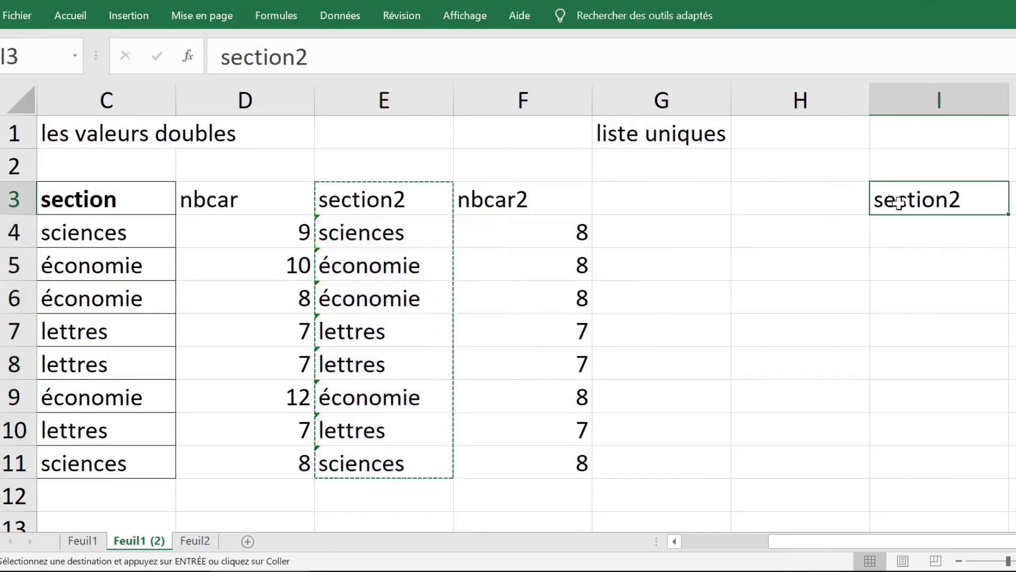
{"action": "key", "text": "ctrl+alt+v"}
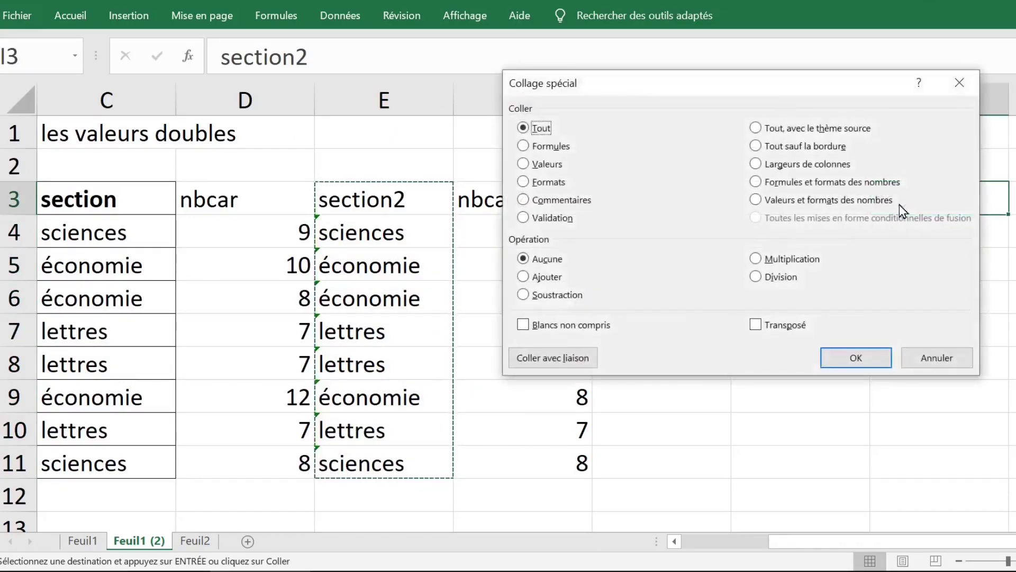
{"action": "left_click", "coordinate": [530, 165]}
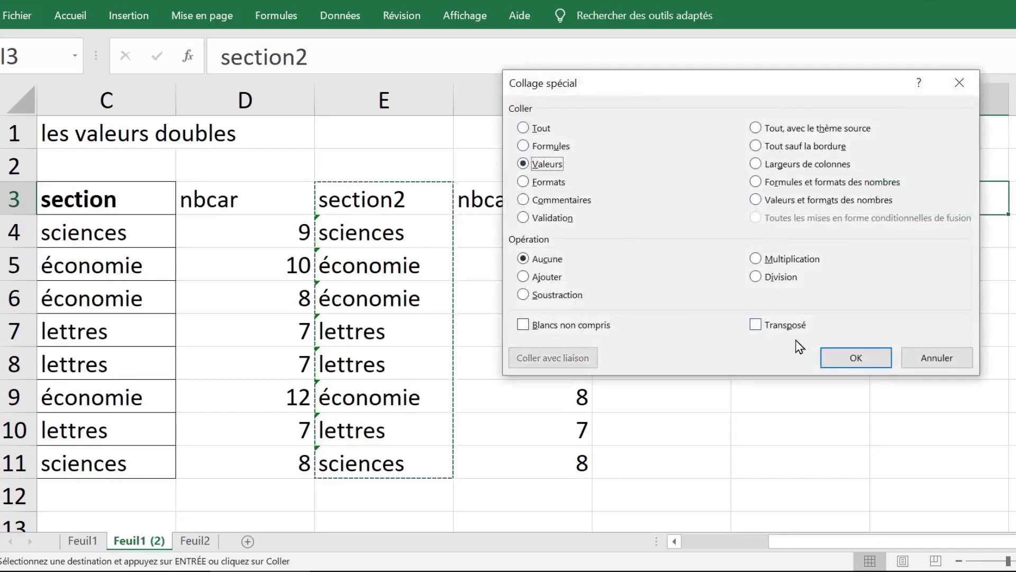
{"action": "left_click", "coordinate": [836, 358]}
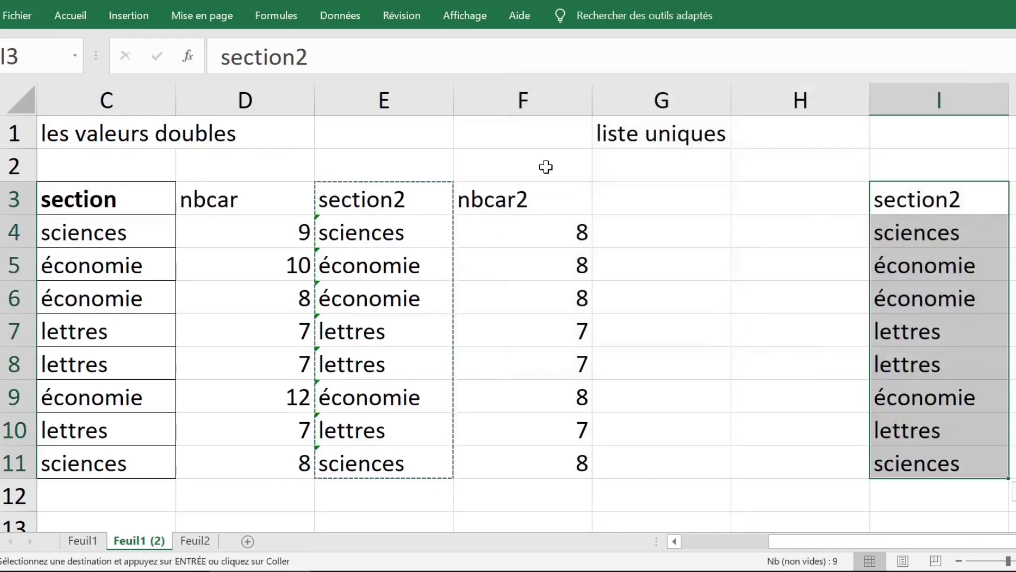
- Remove duplicates from column I, keeping sciences, économie and lettres in I4:I6
{"action": "left_click", "coordinate": [335, 15]}
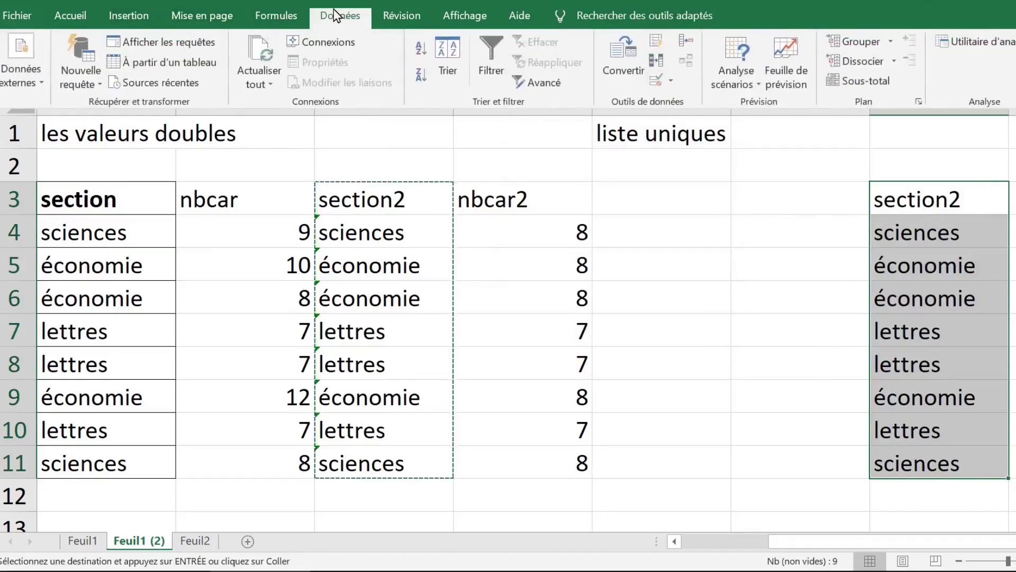
{"action": "left_click", "coordinate": [657, 62]}
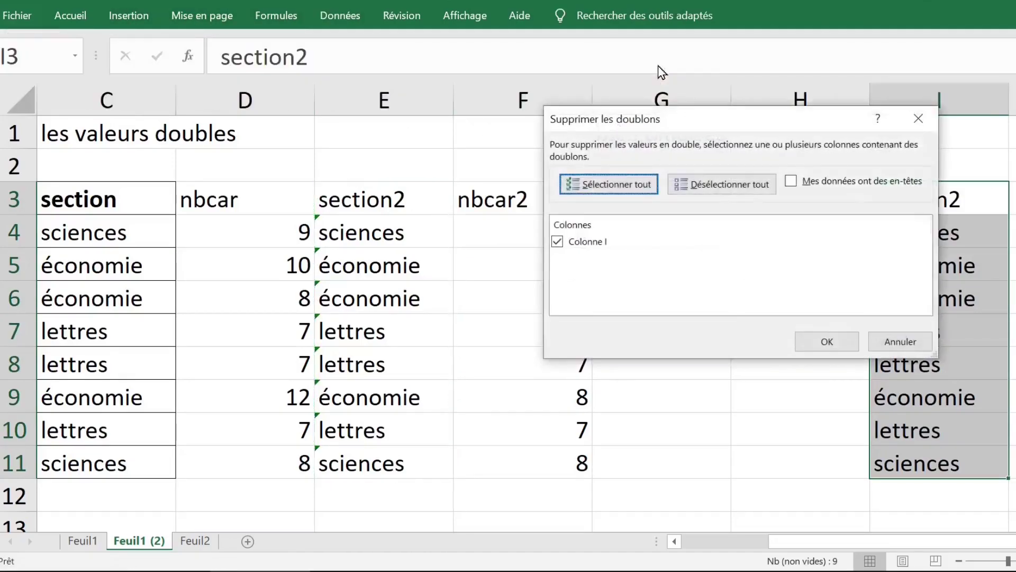
{"action": "left_click", "coordinate": [831, 343]}
{"action": "left_click", "coordinate": [570, 329]}
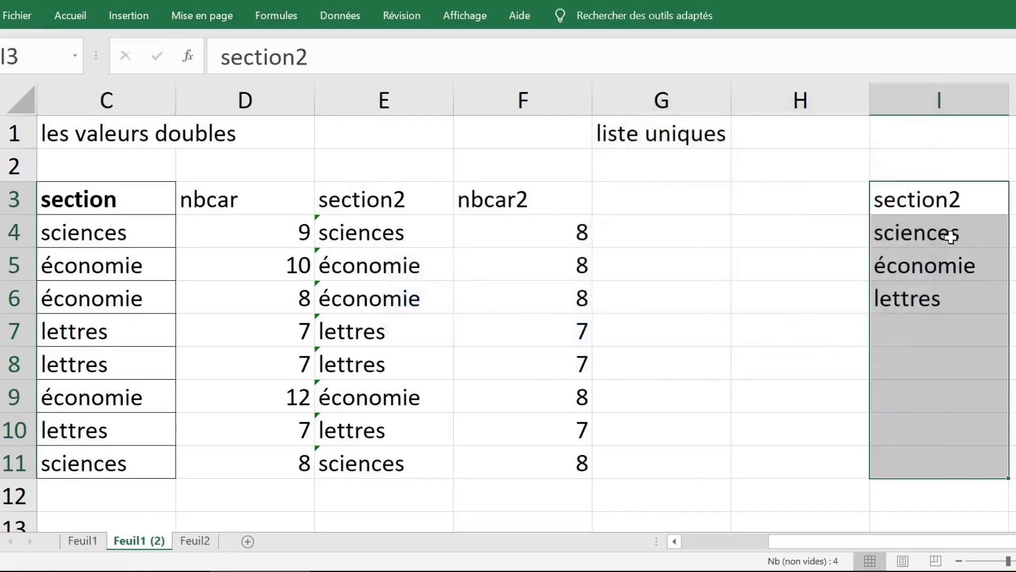
{"action": "left_click", "coordinate": [945, 236]}
{"action": "left_click_drag", "start_coordinate": [945, 237], "coordinate": [943, 286]}
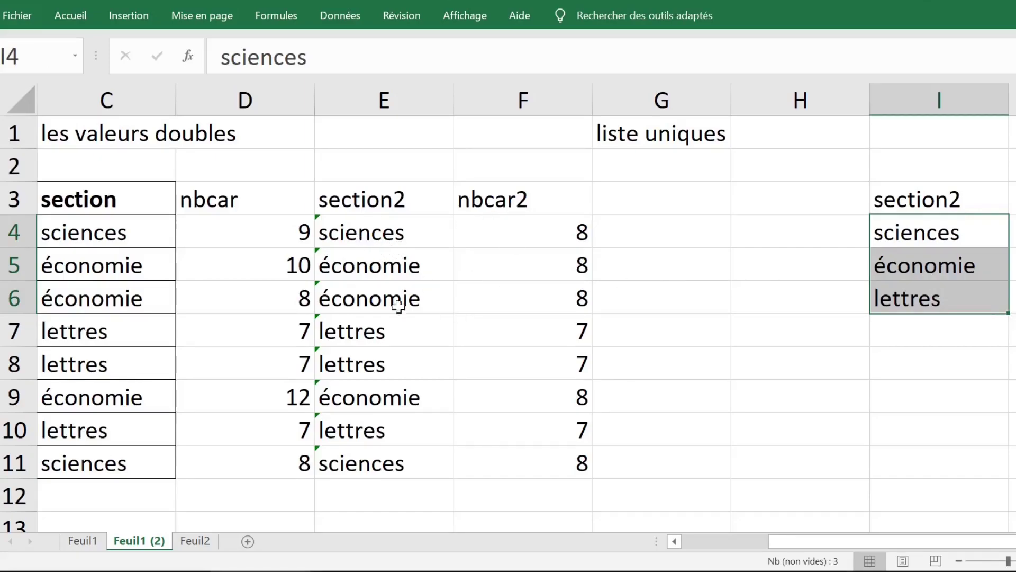
- Copy the table B3:E11 into a new sheet Feuil4 starting at A2
{"action": "left_click", "coordinate": [89, 208]}
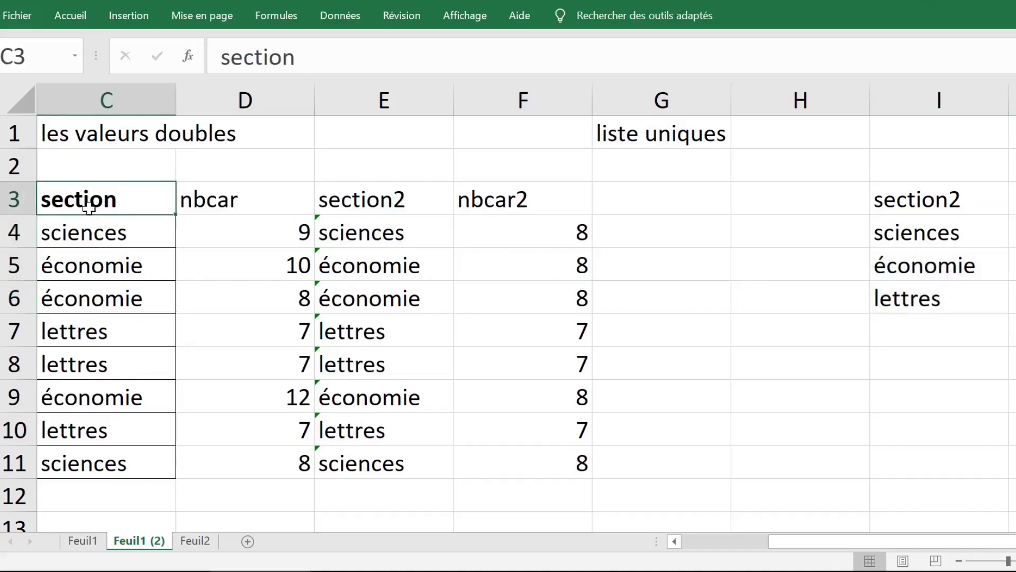
{"action": "key", "text": "Home"}
{"action": "left_click", "coordinate": [176, 201]}
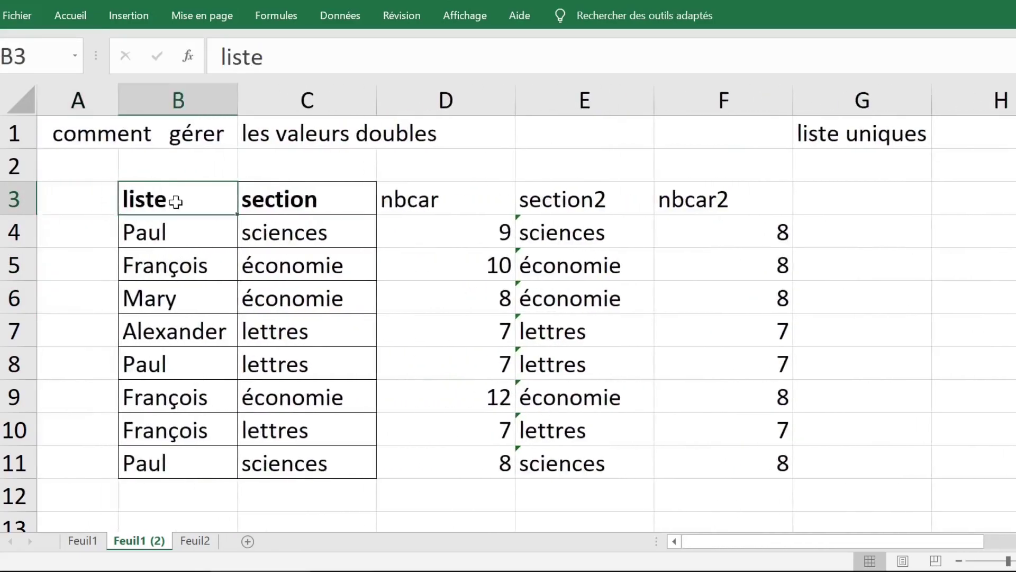
{"action": "left_click_drag", "start_coordinate": [176, 201], "coordinate": [170, 460]}
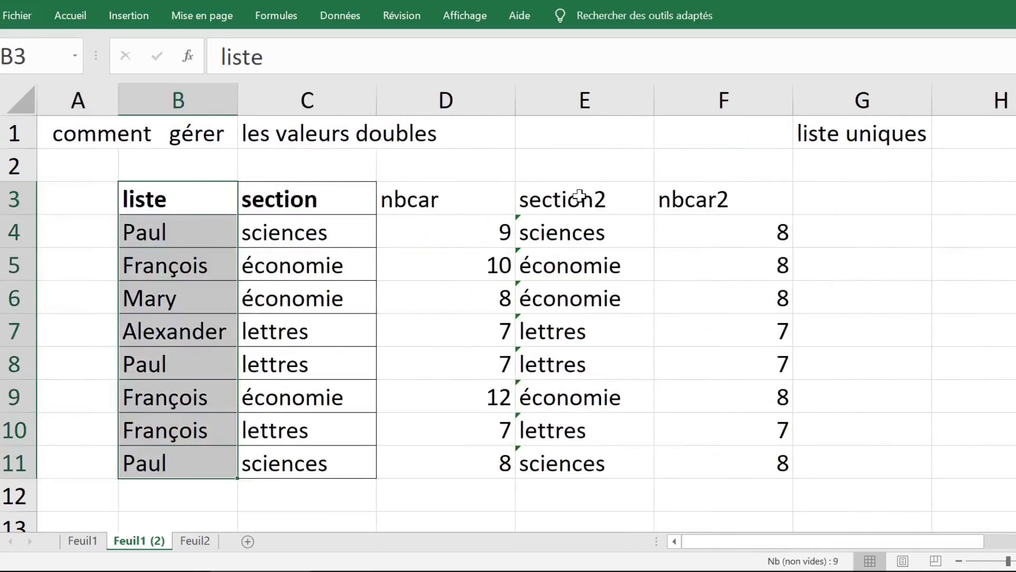
{"action": "left_click_drag", "start_coordinate": [580, 197], "coordinate": [566, 460]}
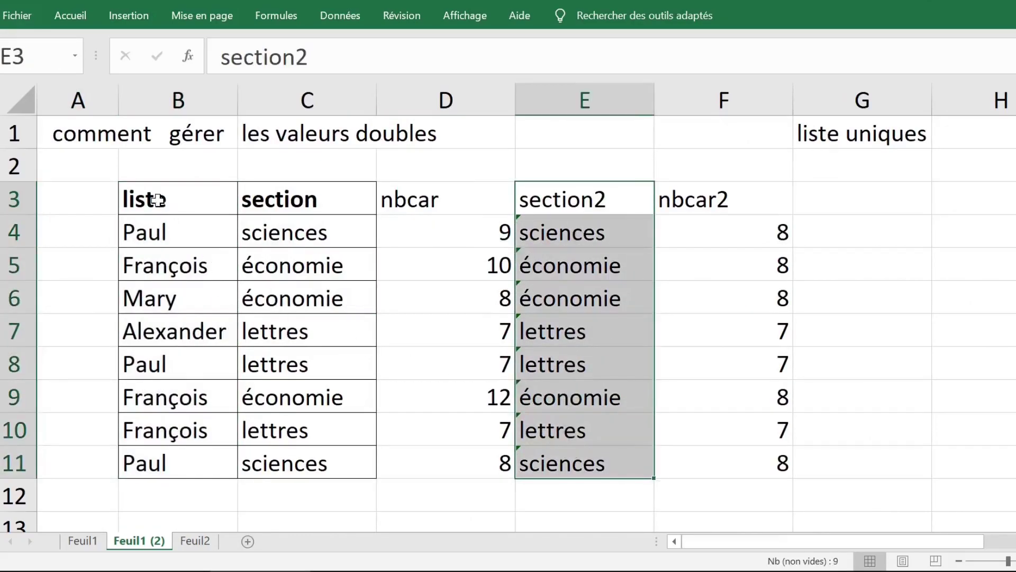
{"action": "left_click_drag", "start_coordinate": [158, 199], "coordinate": [581, 463]}
{"action": "key", "text": "ctrl+c"}
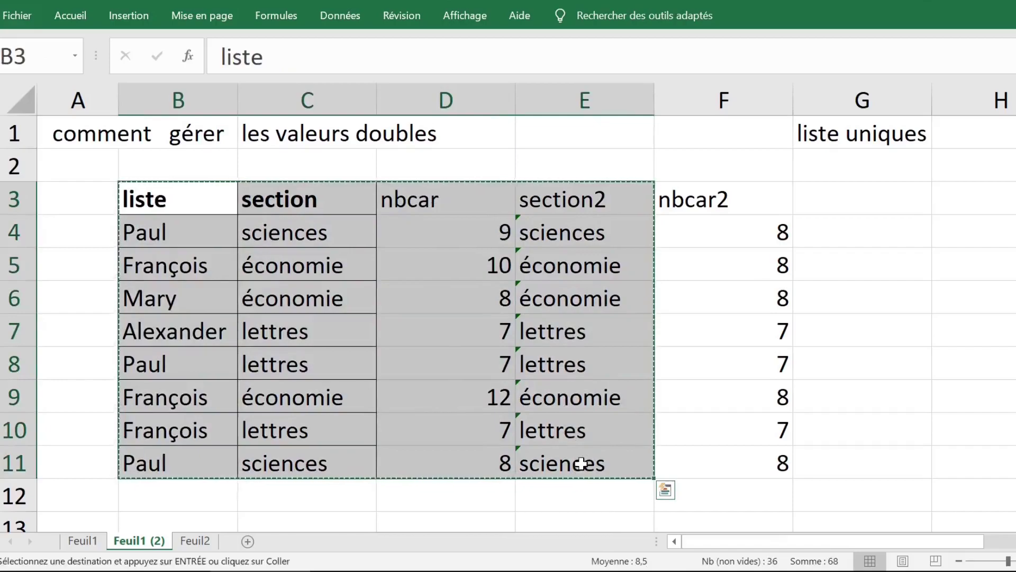
{"action": "left_click", "coordinate": [249, 541]}
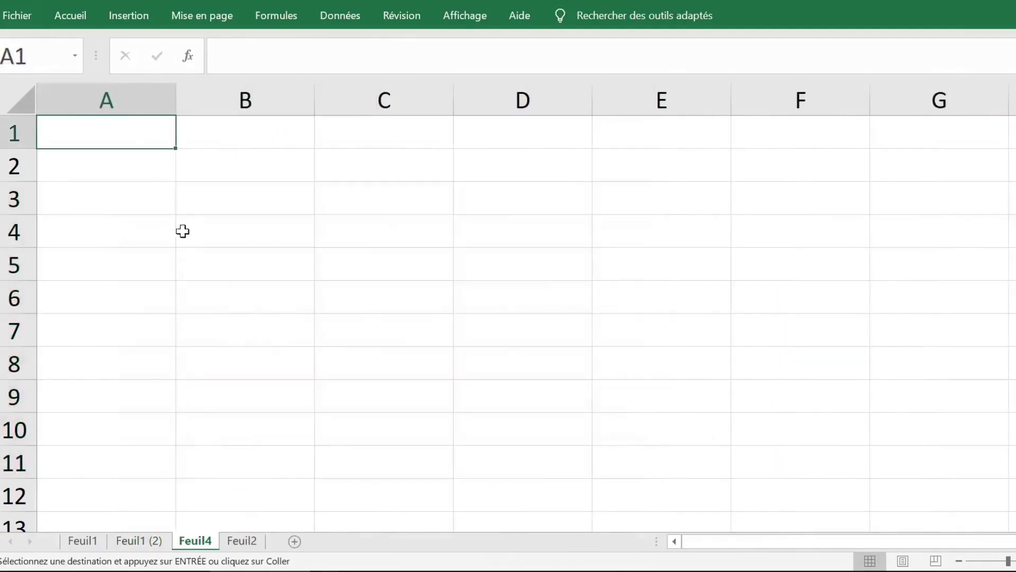
{"action": "left_click", "coordinate": [153, 172]}
{"action": "key", "text": "ctrl+v"}
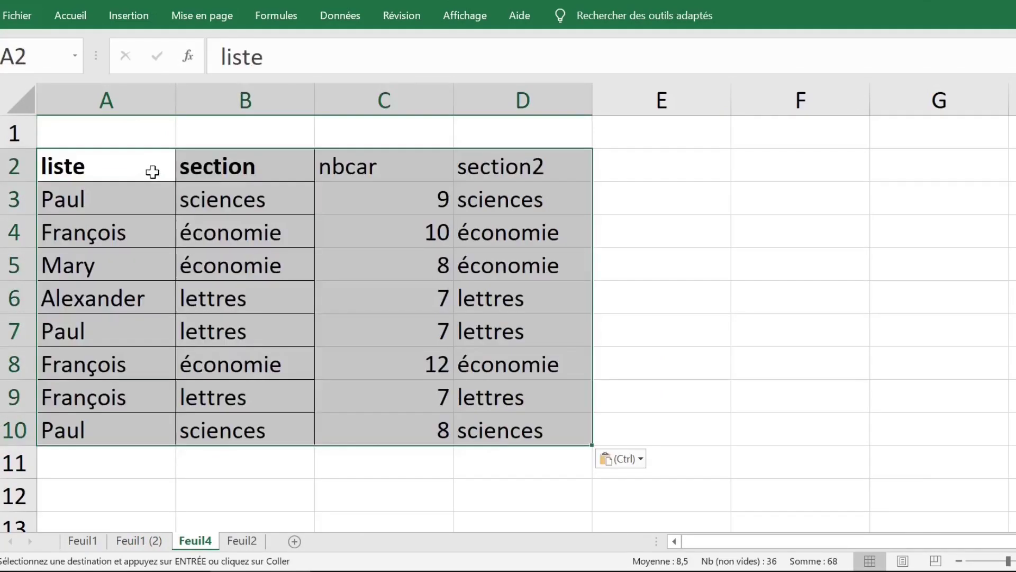
- Copy the SUPPRESPACE results of the section2 column in Feuil4's D3:D10
{"action": "left_click", "coordinate": [492, 198]}
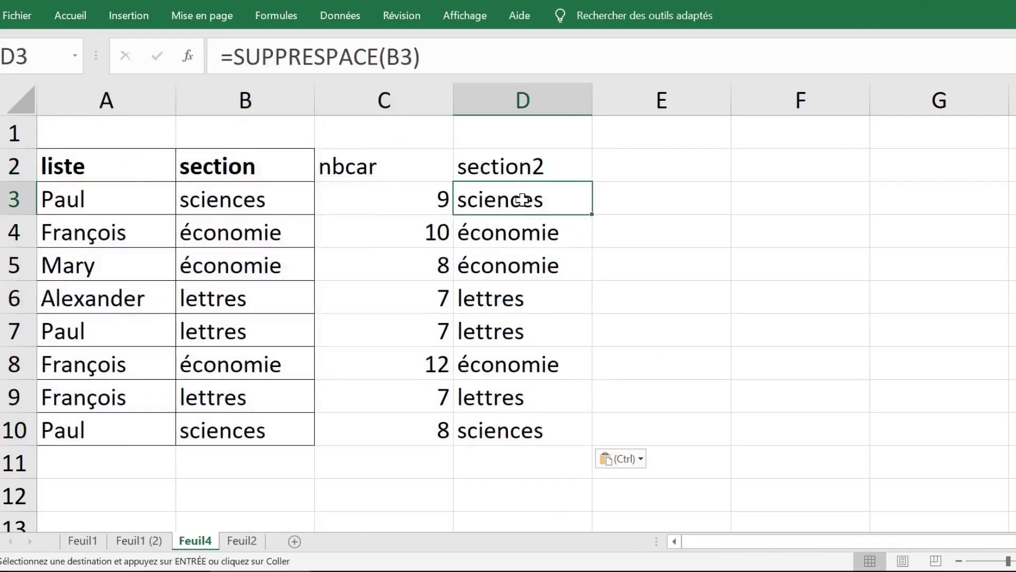
{"action": "left_click_drag", "start_coordinate": [525, 200], "coordinate": [521, 437]}
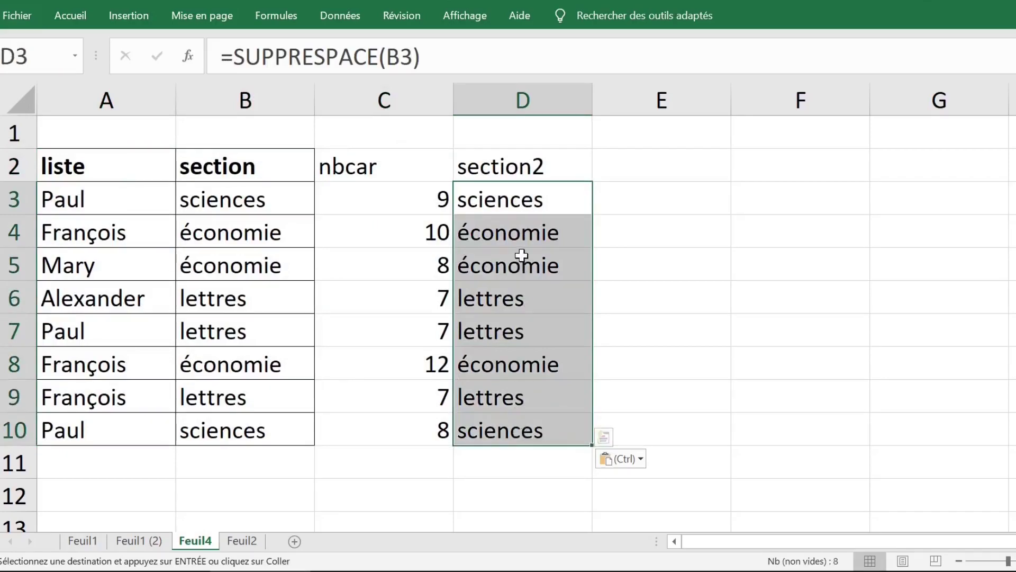
{"action": "key", "text": "ctrl+c"}
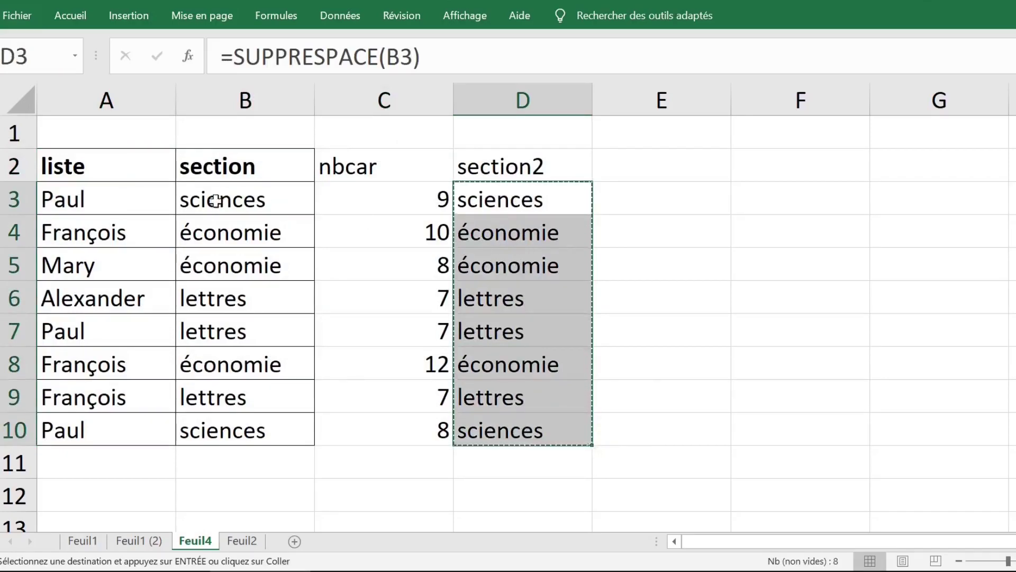
- Paste the trimmed section names into E3:E10 as values only (Valeurs)
{"action": "left_click", "coordinate": [626, 197]}
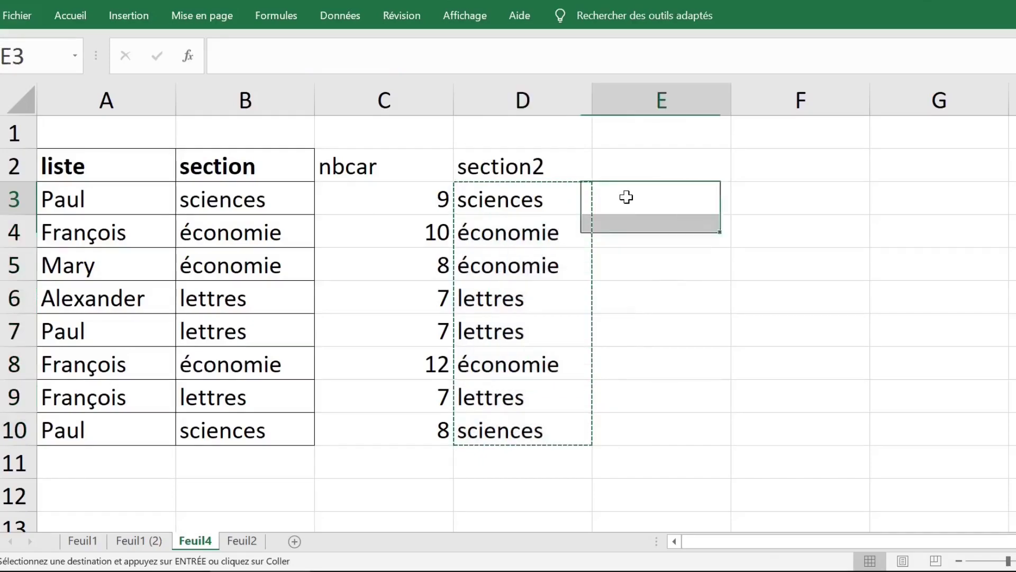
{"action": "key", "text": "ctrl+alt+v"}
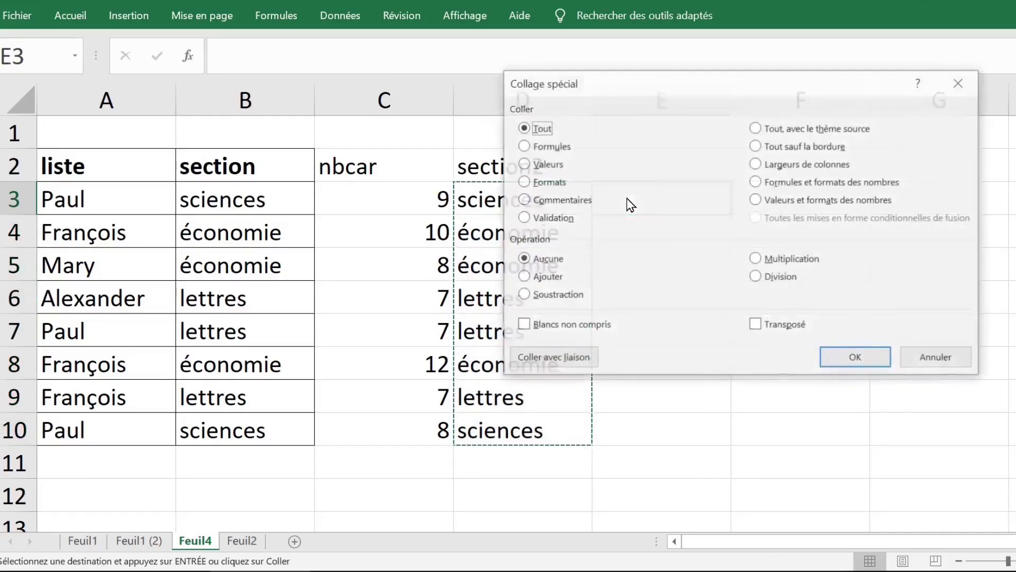
{"action": "left_click", "coordinate": [524, 163]}
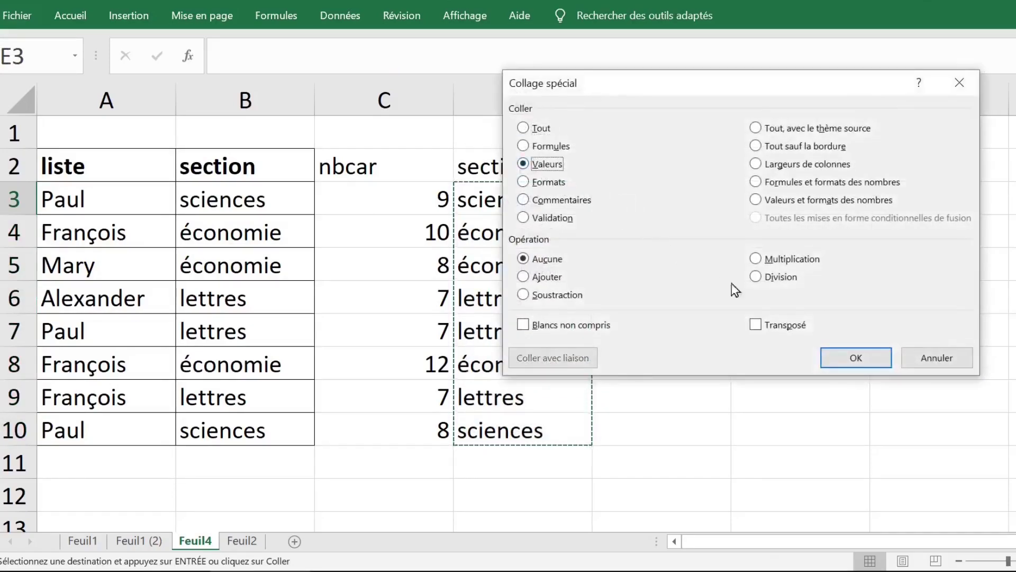
{"action": "left_click", "coordinate": [832, 360]}
- Move the section2 header from D2 to E2 and select columns B through D
{"action": "left_click", "coordinate": [529, 165]}
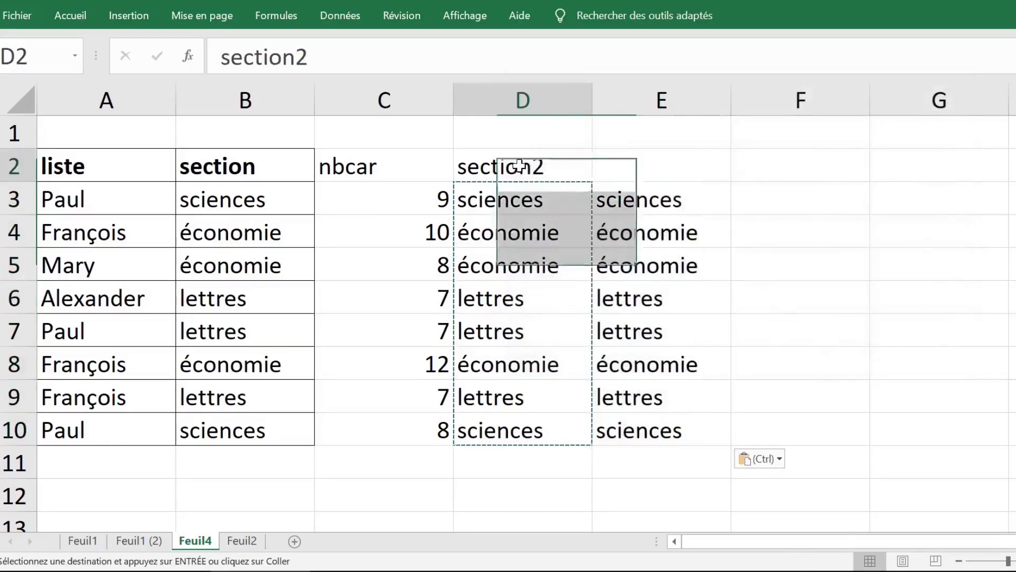
{"action": "left_click_drag", "start_coordinate": [587, 159], "coordinate": [651, 163]}
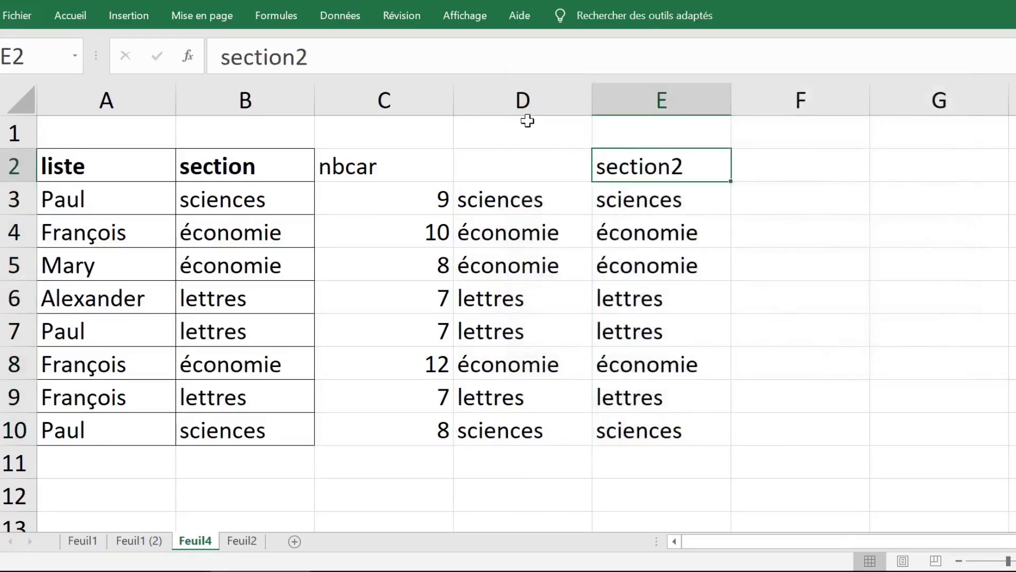
{"action": "left_click", "coordinate": [519, 102]}
{"action": "left_click_drag", "start_coordinate": [519, 101], "coordinate": [274, 121]}
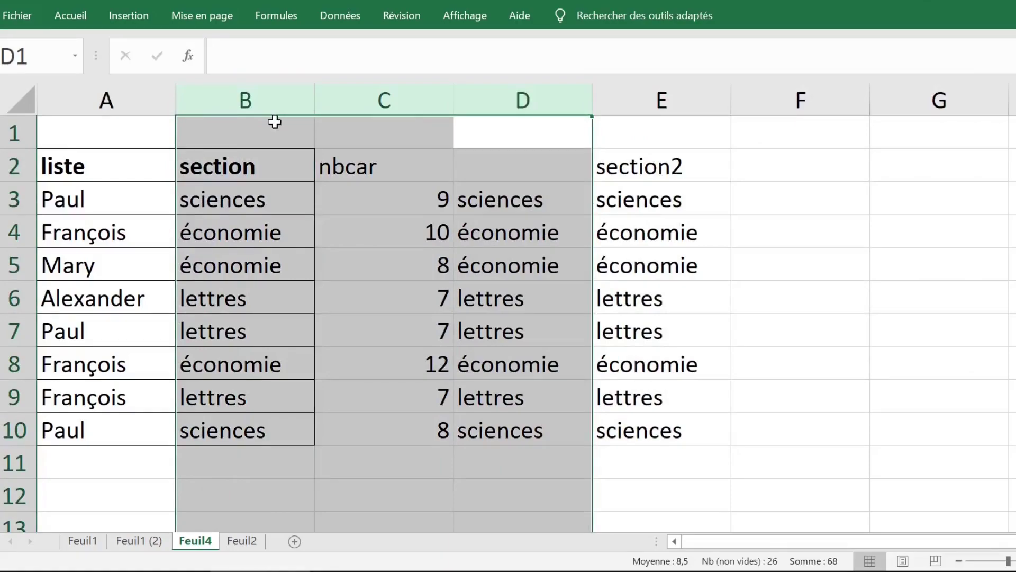
- Delete columns B to D and make the liste and section2 headers bold
{"action": "key", "text": "ctrl+minus"}
{"action": "left_click", "coordinate": [214, 222]}
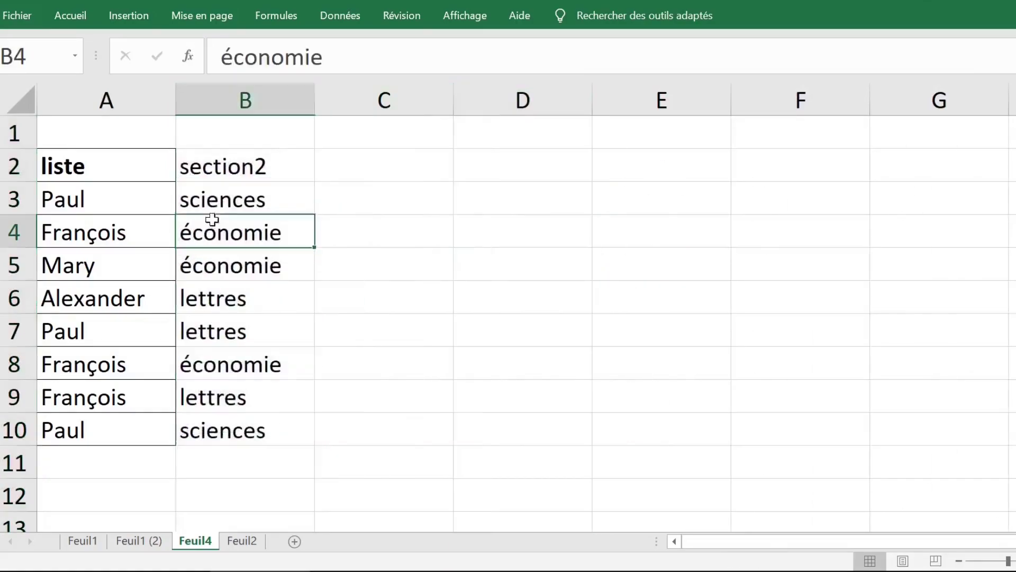
{"action": "left_click_drag", "start_coordinate": [141, 163], "coordinate": [223, 165]}
{"action": "left_click", "coordinate": [78, 19]}
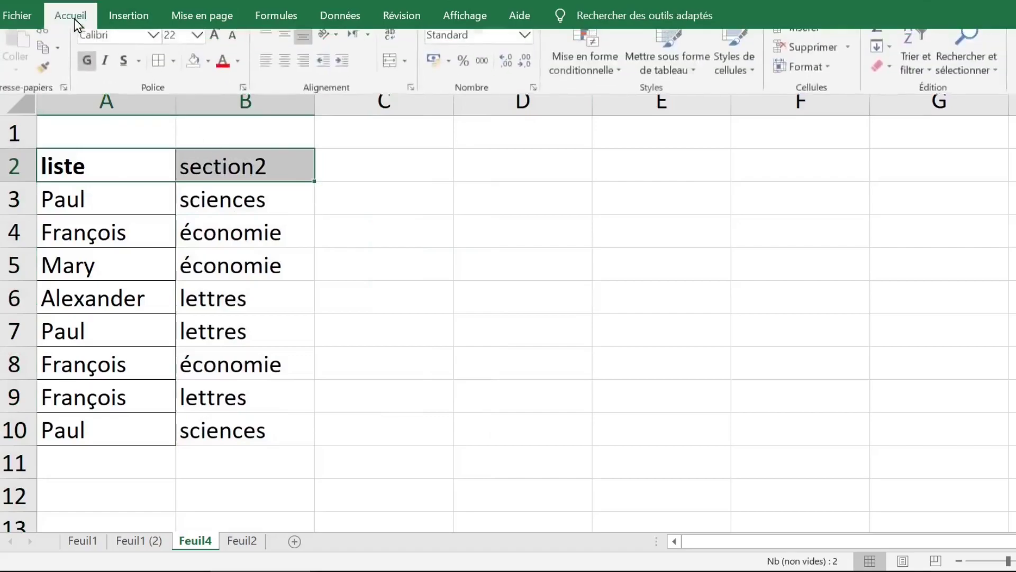
{"action": "left_click", "coordinate": [90, 77]}
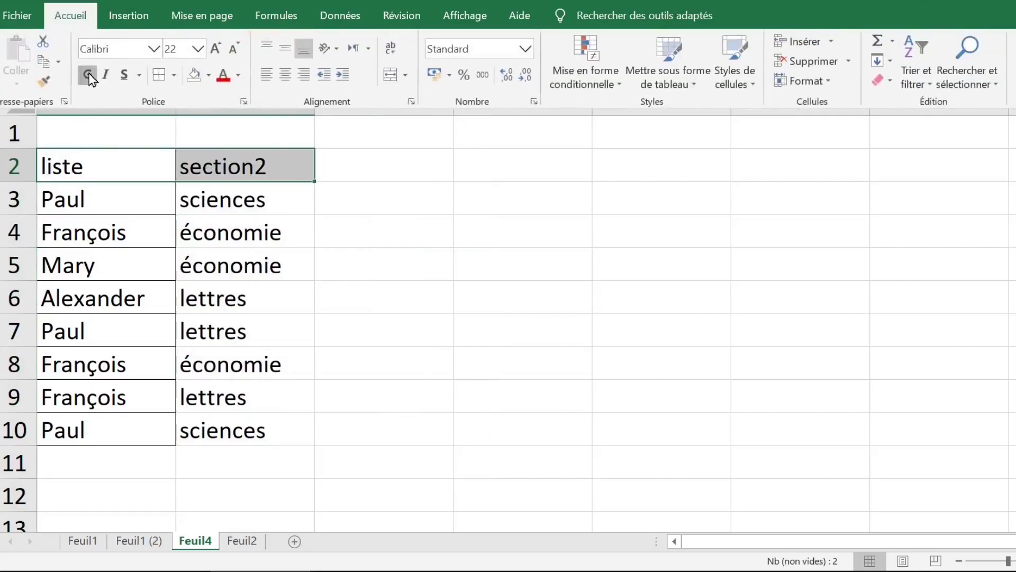
{"action": "left_click", "coordinate": [88, 75]}
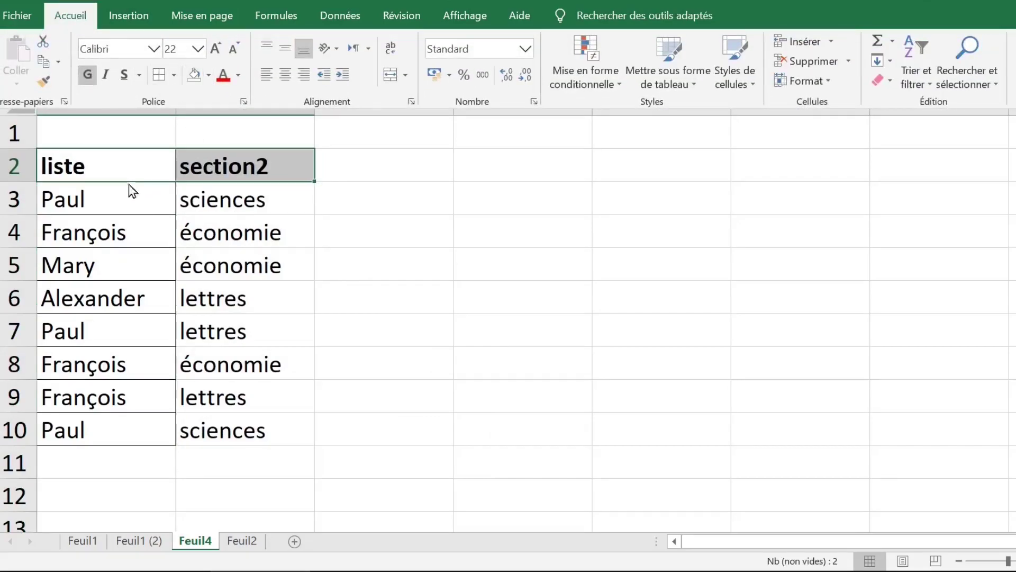
- Put borders around every cell of the liste/section2 table
{"action": "left_click", "coordinate": [140, 220]}
{"action": "left_click", "coordinate": [141, 225]}
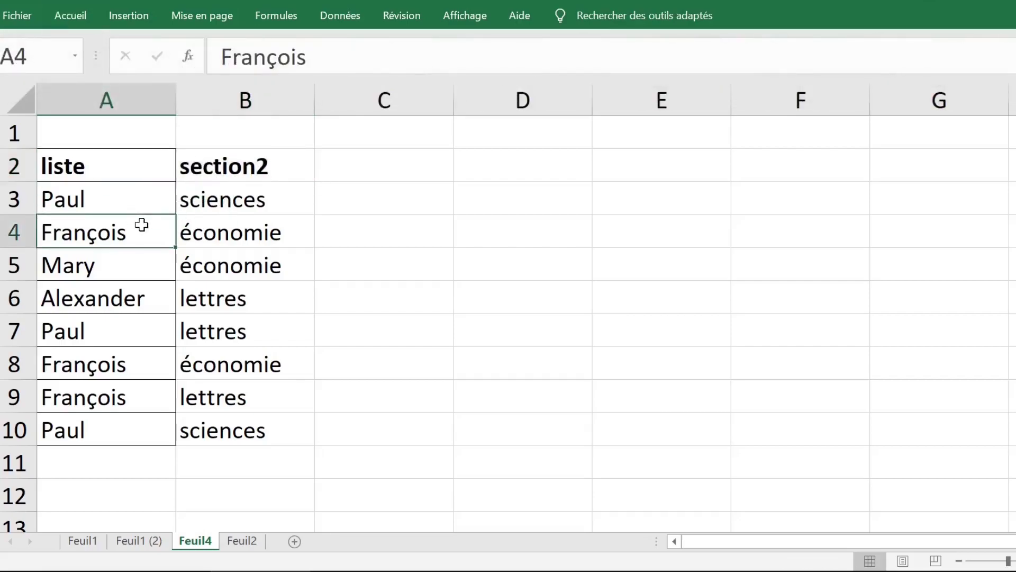
{"action": "key", "text": "ctrl+a"}
{"action": "left_click", "coordinate": [70, 15]}
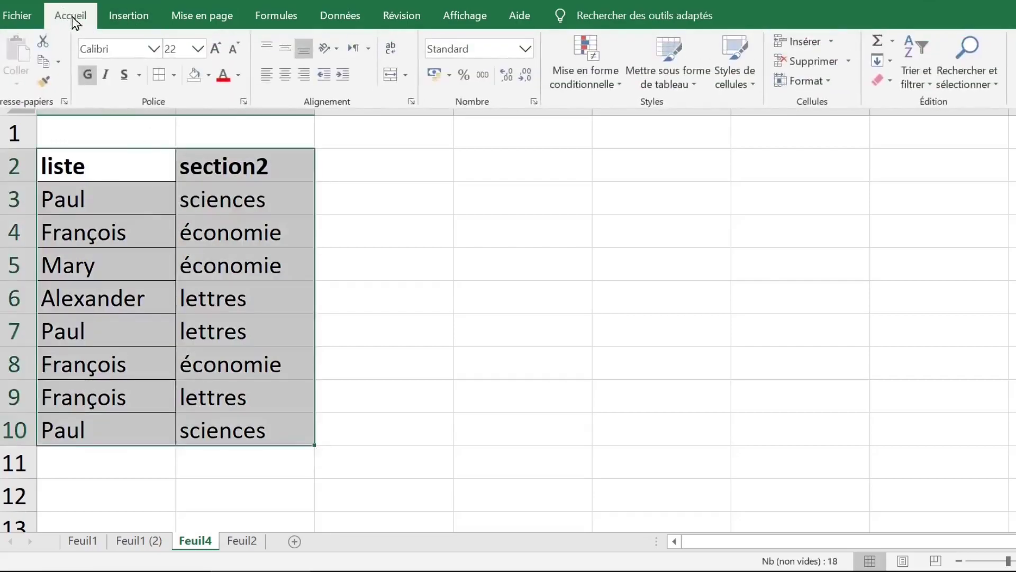
{"action": "left_click", "coordinate": [158, 75]}
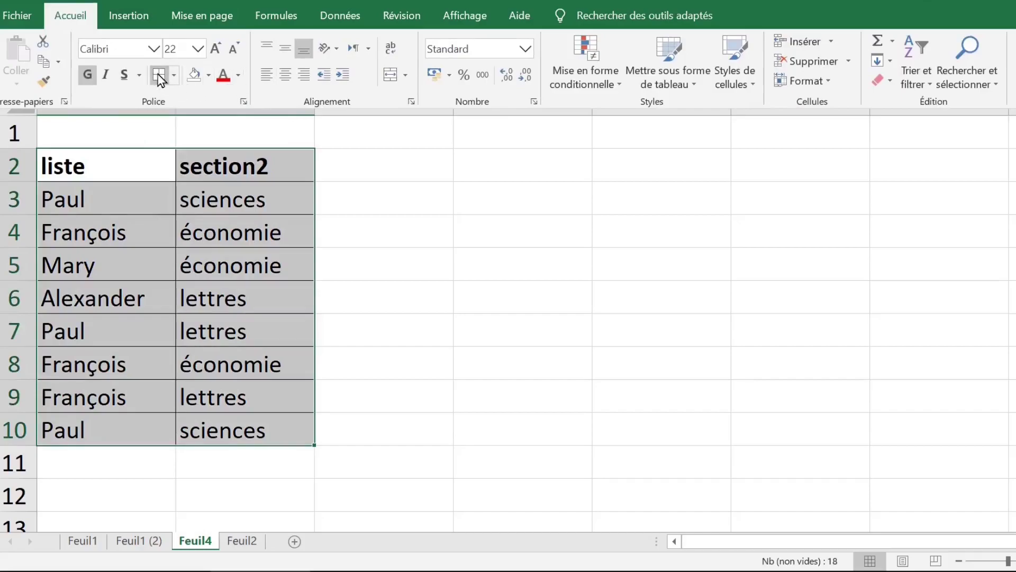
{"action": "left_click", "coordinate": [363, 249]}
- Review the Paul rows 3, 7 and 10 to compare their sections
{"action": "left_click", "coordinate": [241, 259]}
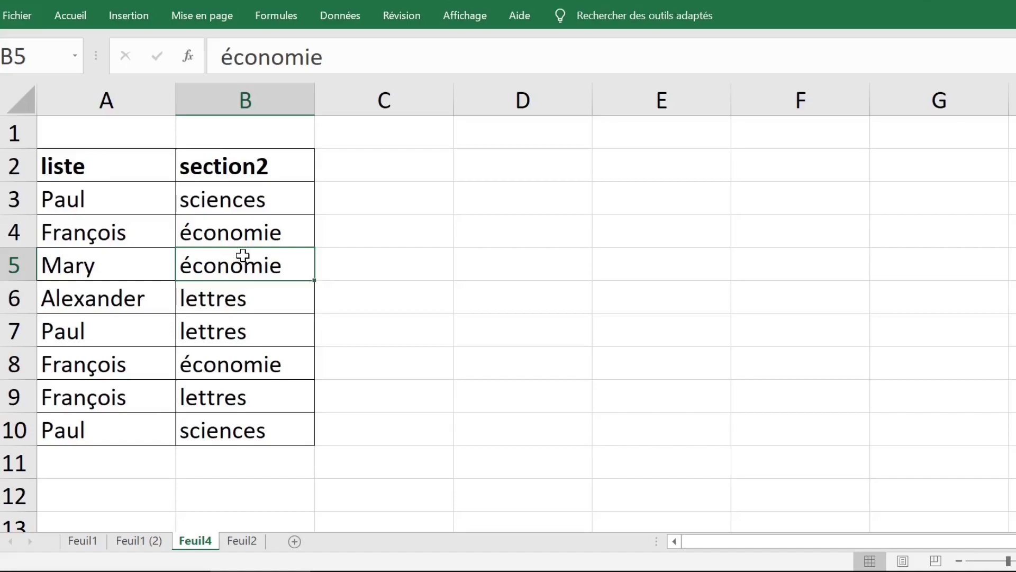
{"action": "left_click_drag", "start_coordinate": [86, 196], "coordinate": [235, 196]}
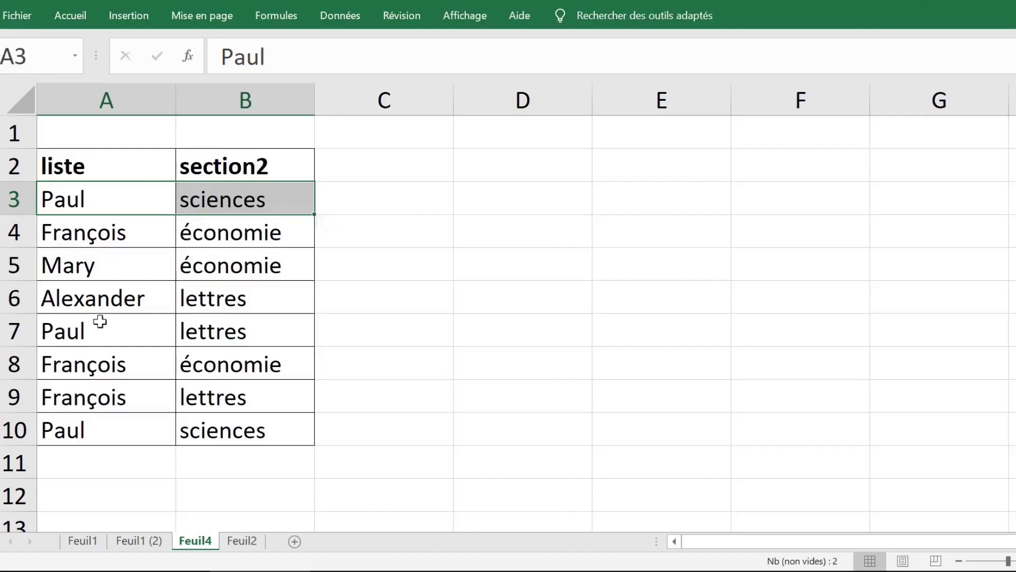
{"action": "left_click_drag", "start_coordinate": [101, 324], "coordinate": [253, 329]}
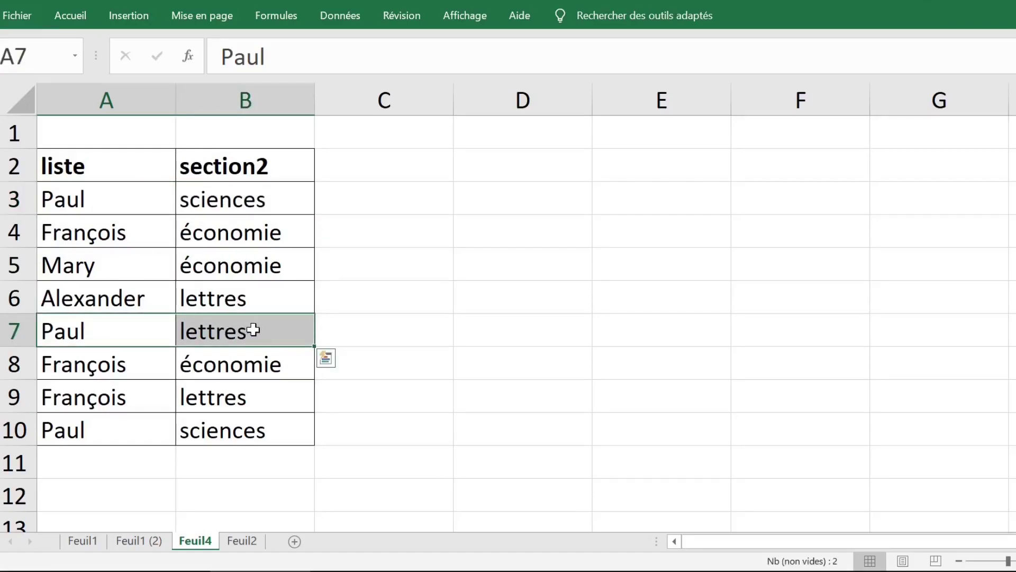
{"action": "left_click_drag", "start_coordinate": [98, 429], "coordinate": [228, 428]}
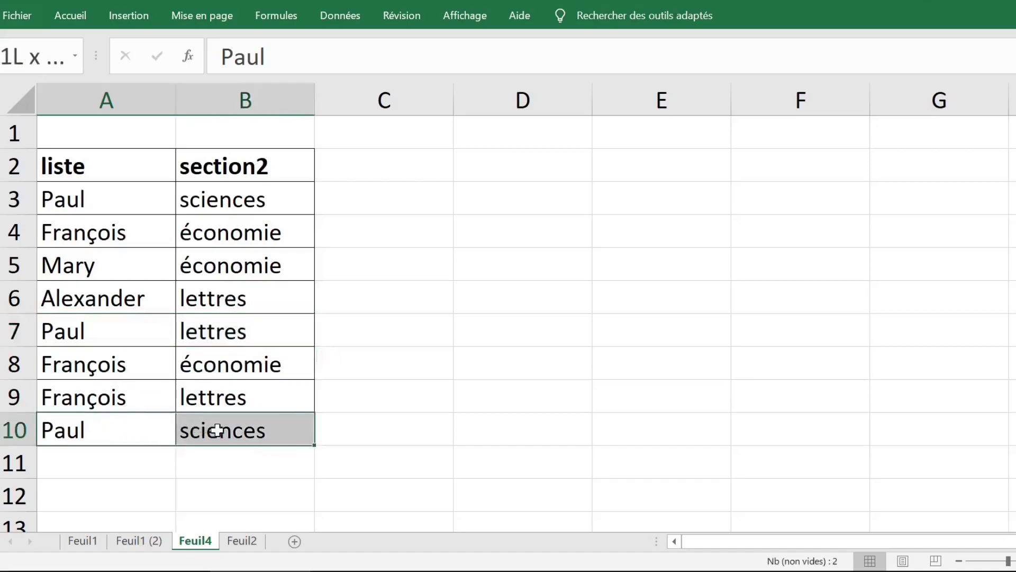
{"action": "left_click", "coordinate": [234, 199]}
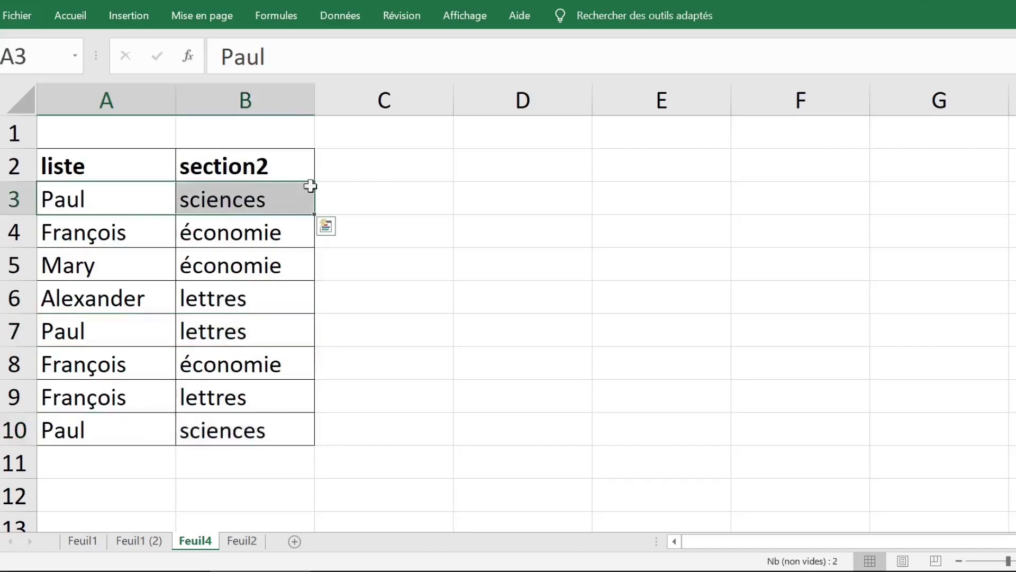
{"action": "left_click", "coordinate": [360, 170]}
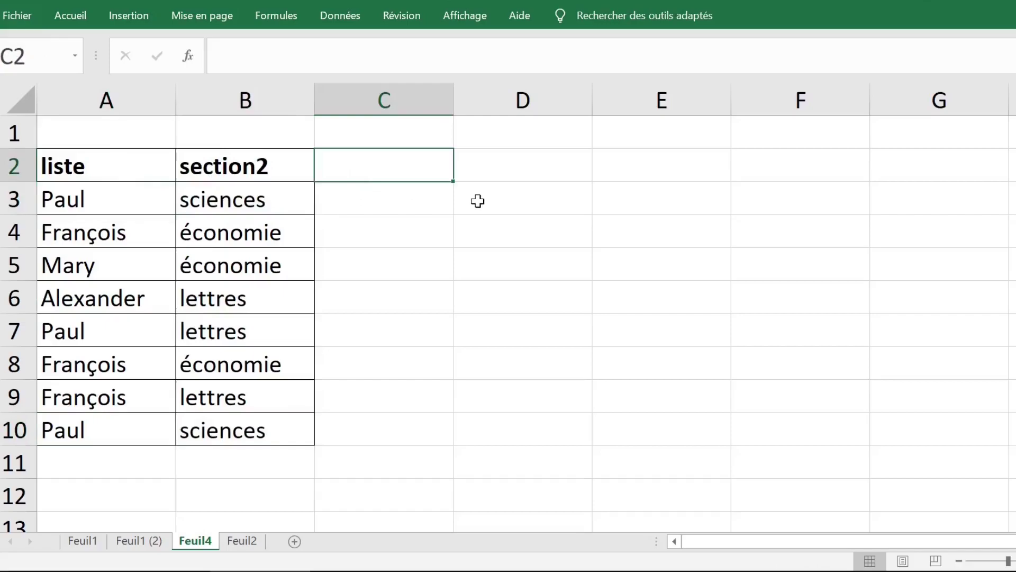
- Enter =A3&B3 in C3 to join the name and section
{"action": "left_click", "coordinate": [392, 202]}
{"action": "double_click", "coordinate": [393, 202]}
{"action": "type", "text": "="}
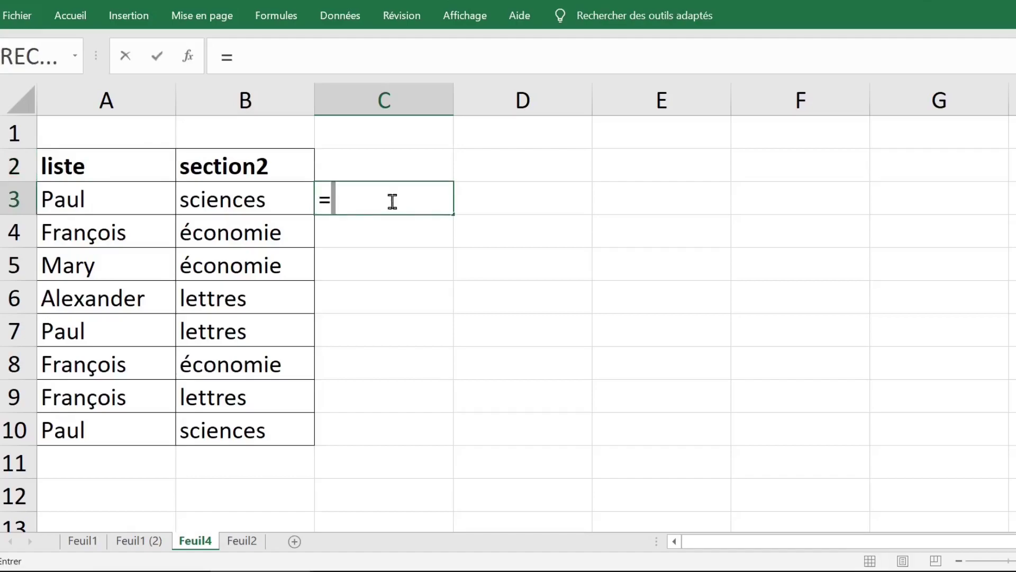
{"action": "left_click", "coordinate": [81, 196]}
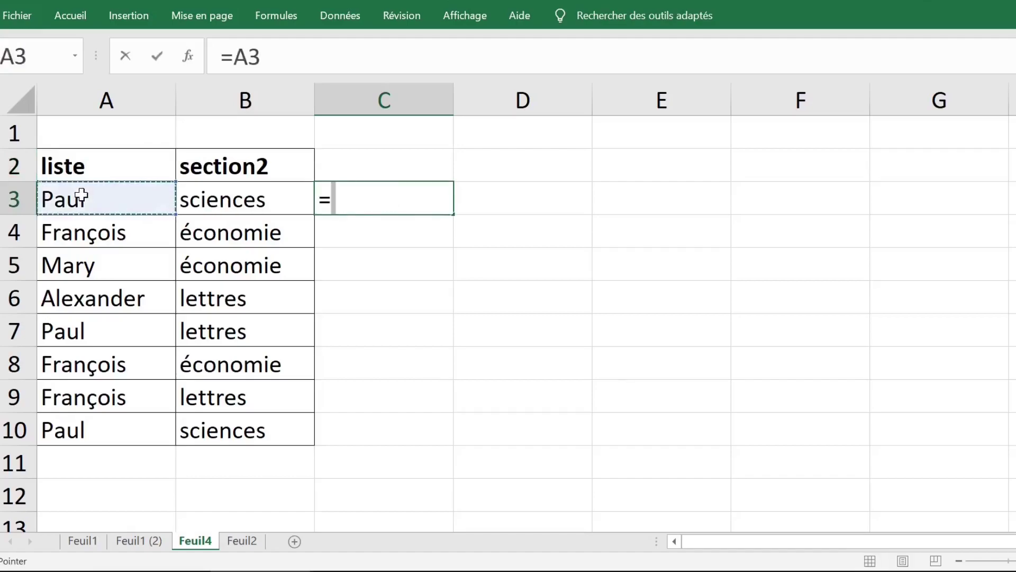
{"action": "type", "text": "&"}
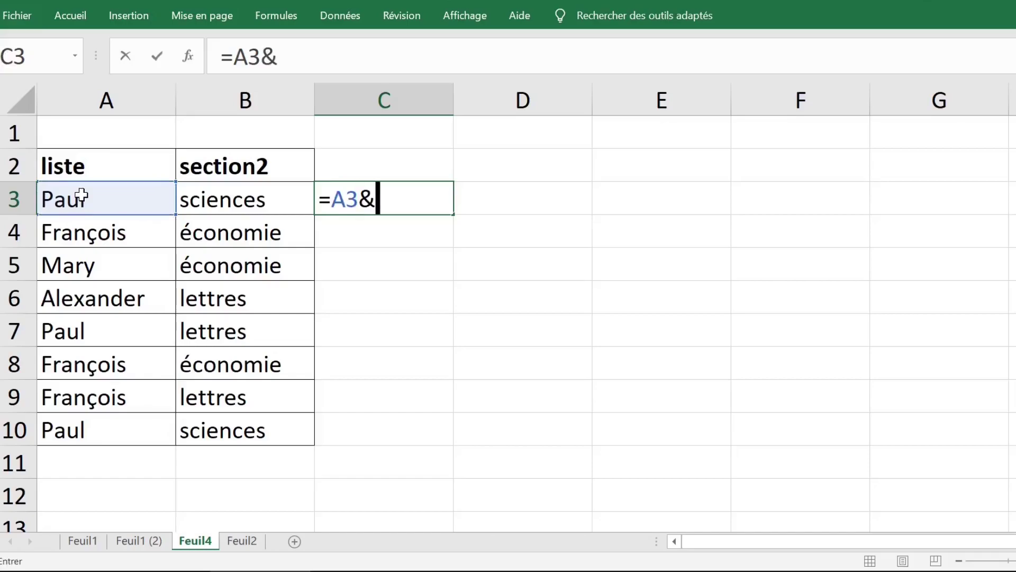
{"action": "left_click", "coordinate": [200, 199]}
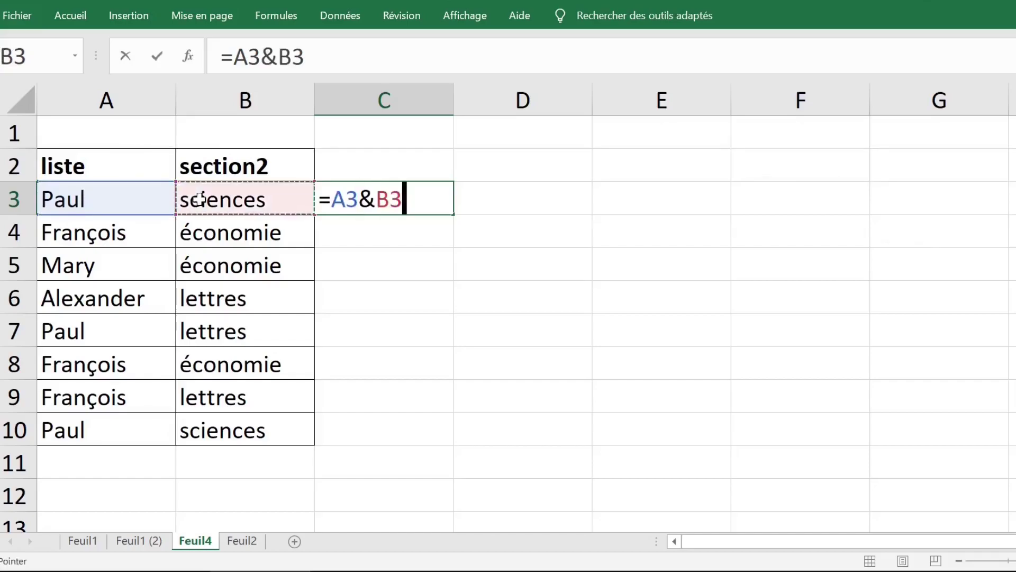
{"action": "key", "text": "Return"}
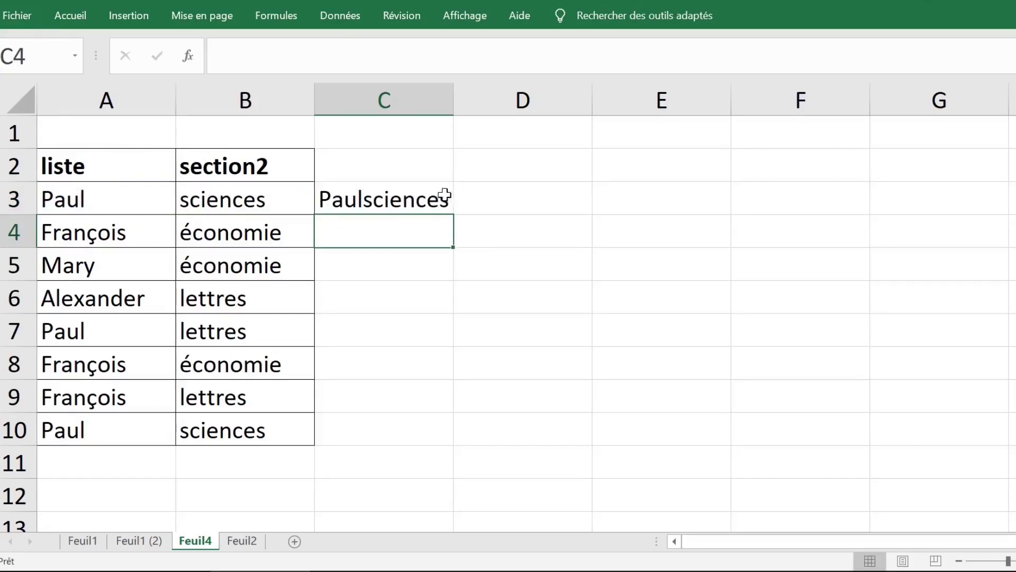
- Copy the C3 formula down to row 10 and autofit column C
{"action": "left_click", "coordinate": [447, 197]}
{"action": "double_click", "coordinate": [454, 216]}
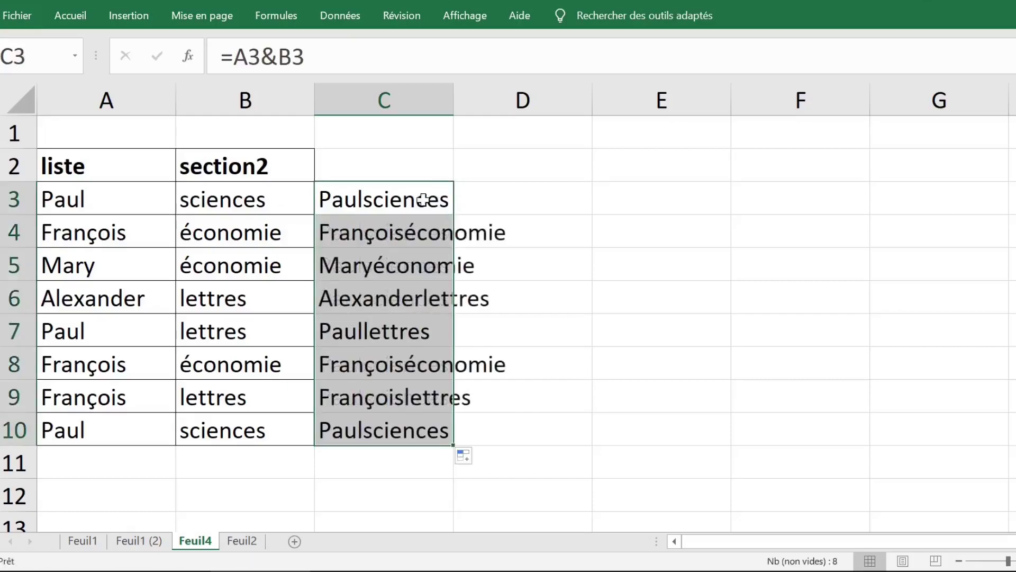
{"action": "double_click", "coordinate": [453, 100]}
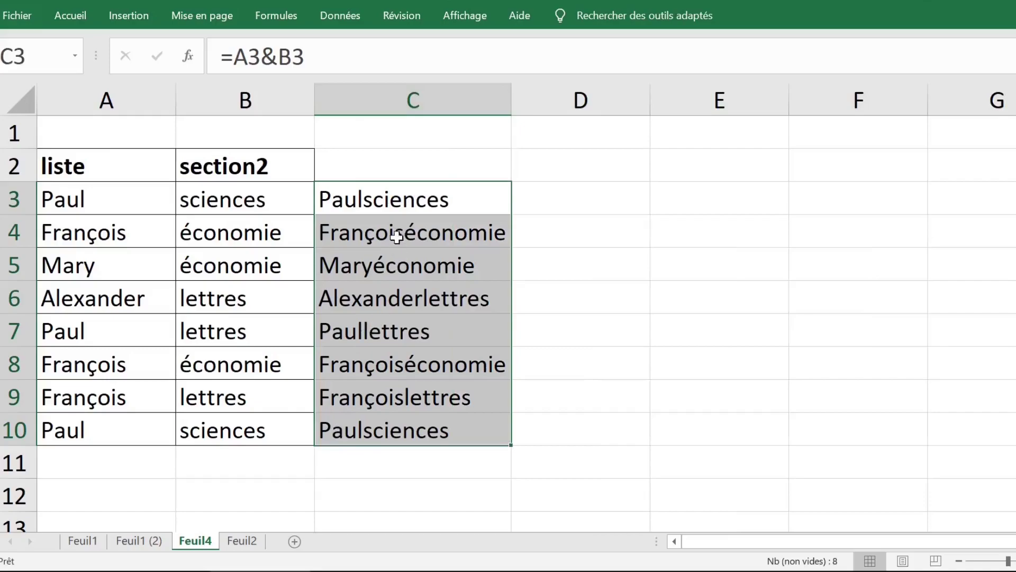
{"action": "left_click", "coordinate": [394, 211]}
- Enter =NB.SI($C$3:$C$10;C3) in D3 to count each joined entry
{"action": "left_click", "coordinate": [594, 200]}
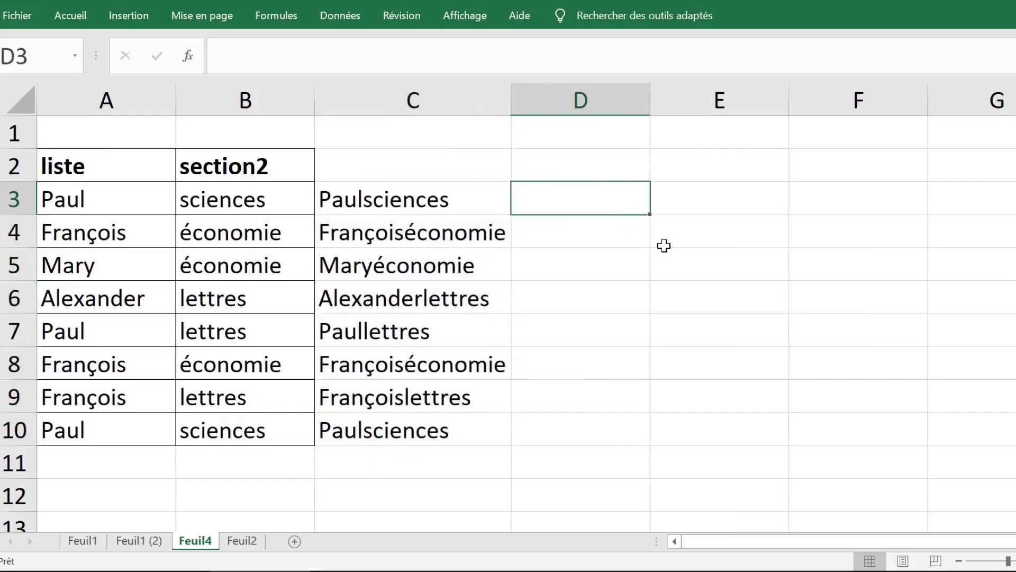
{"action": "type", "text": "="}
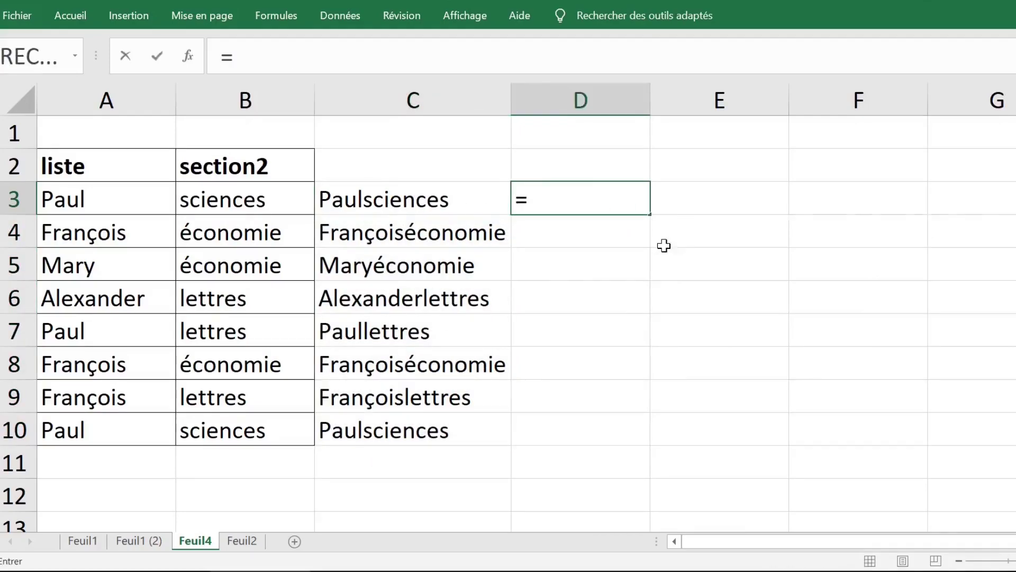
{"action": "type", "text": "nb."}
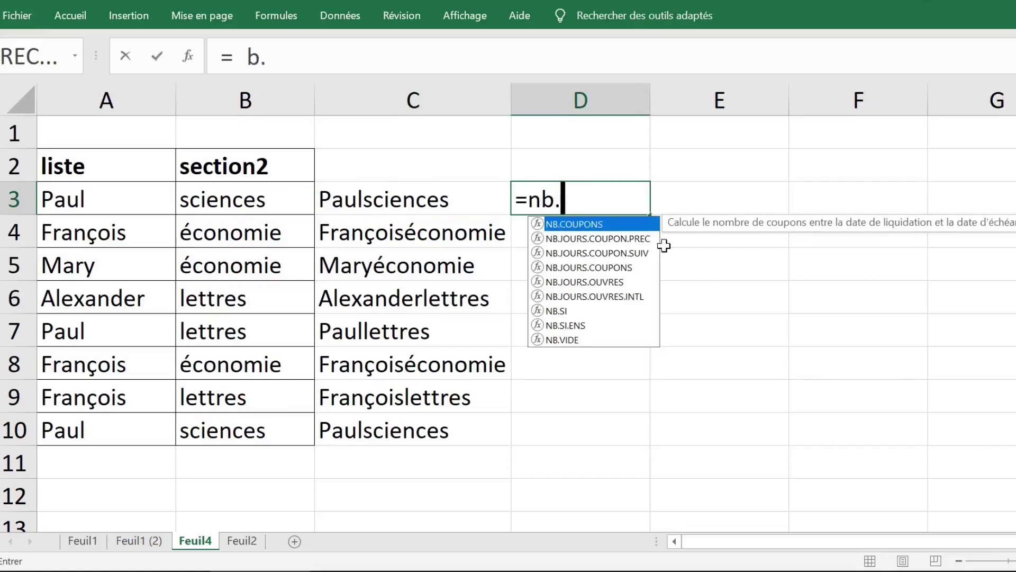
{"action": "type", "text": "si"}
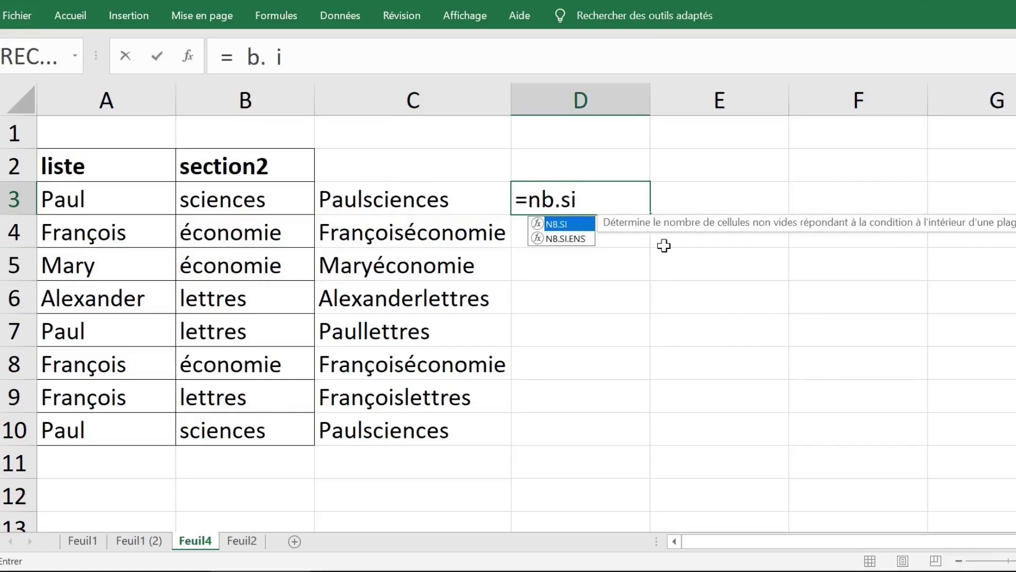
{"action": "key", "text": "Tab"}
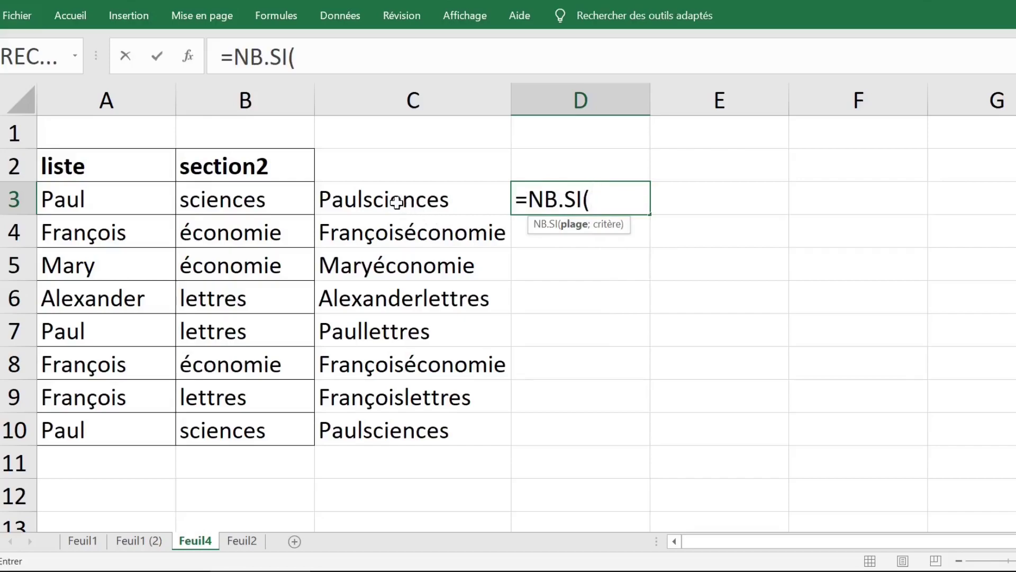
{"action": "left_click_drag", "start_coordinate": [396, 200], "coordinate": [397, 424]}
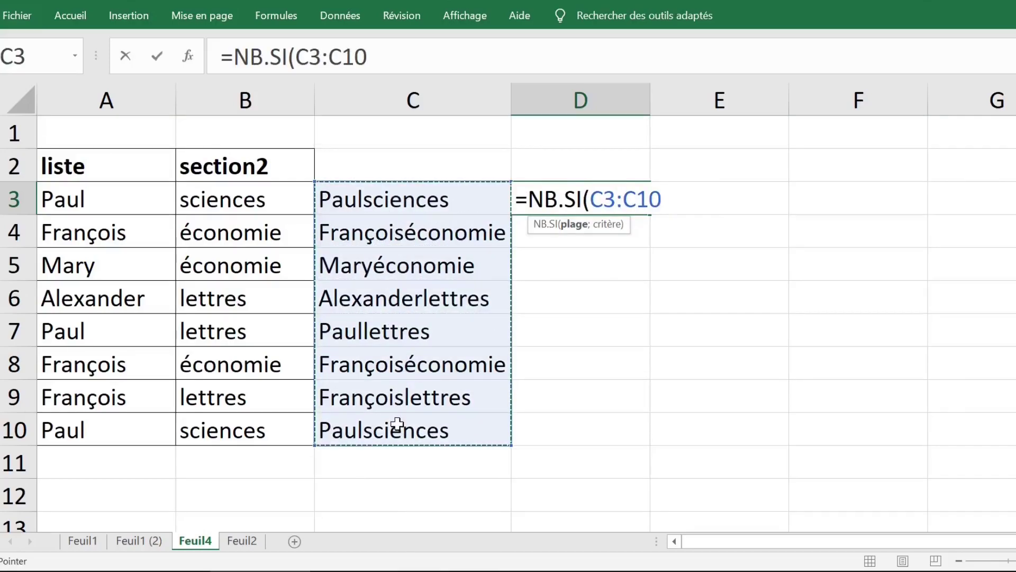
{"action": "key", "text": "F4"}
{"action": "type", "text": "$C$10;"}
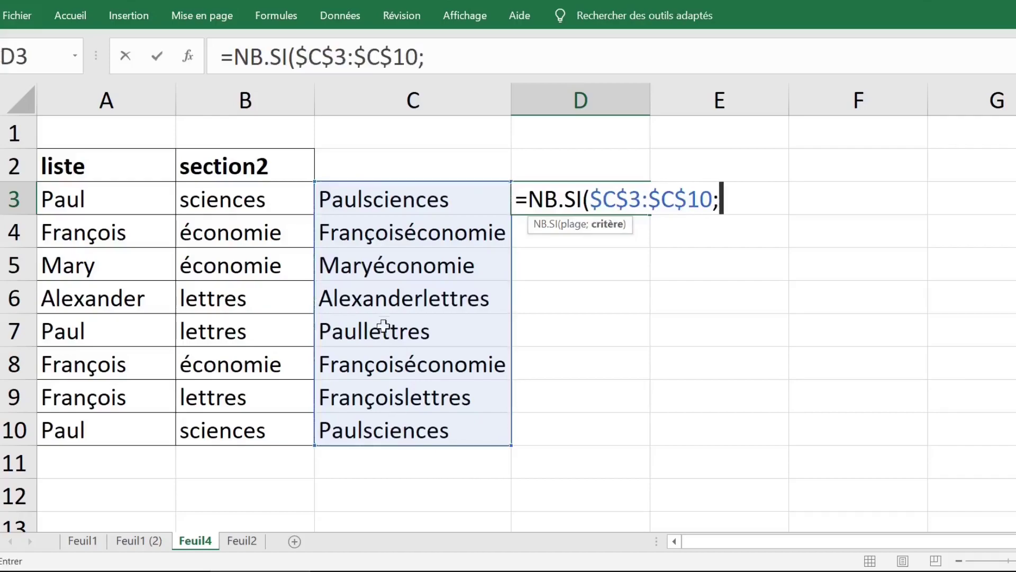
{"action": "left_click", "coordinate": [414, 197]}
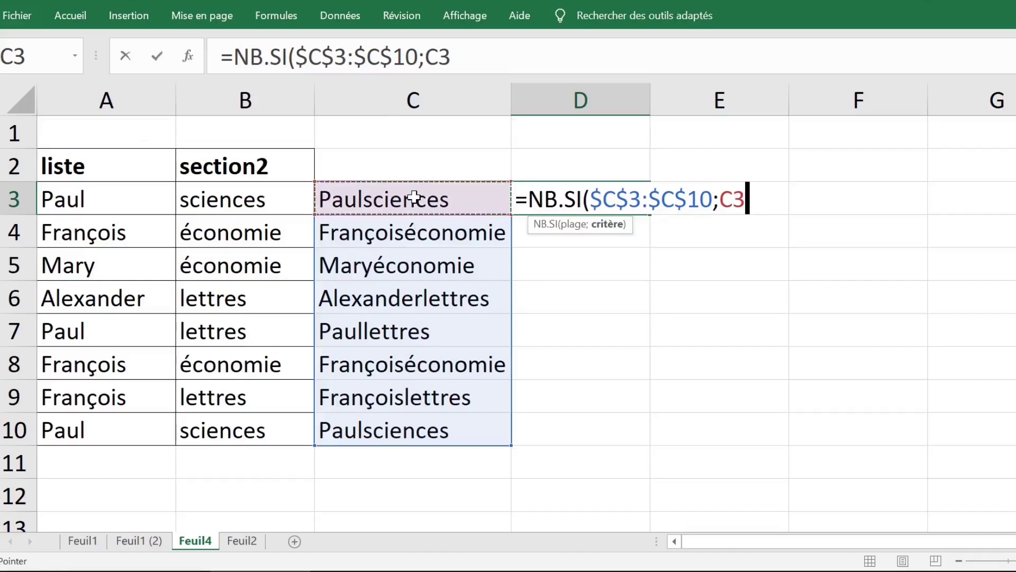
{"action": "type", "text": ")"}
{"action": "key", "text": "Return"}
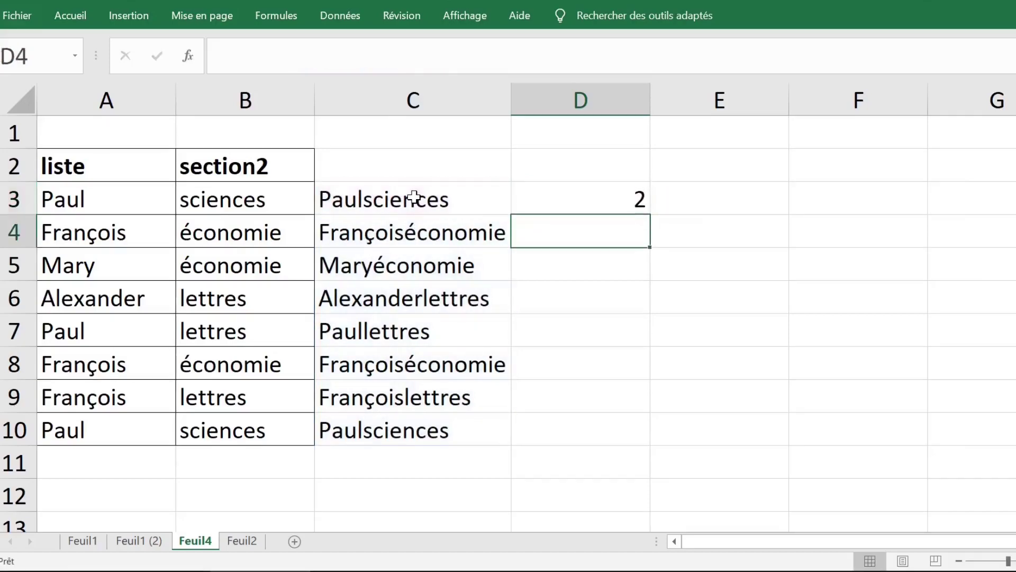
- Fill the count formula down to D10, giving 2,2,1,1,1,2,1,2, then reopen D3
{"action": "left_click", "coordinate": [639, 198]}
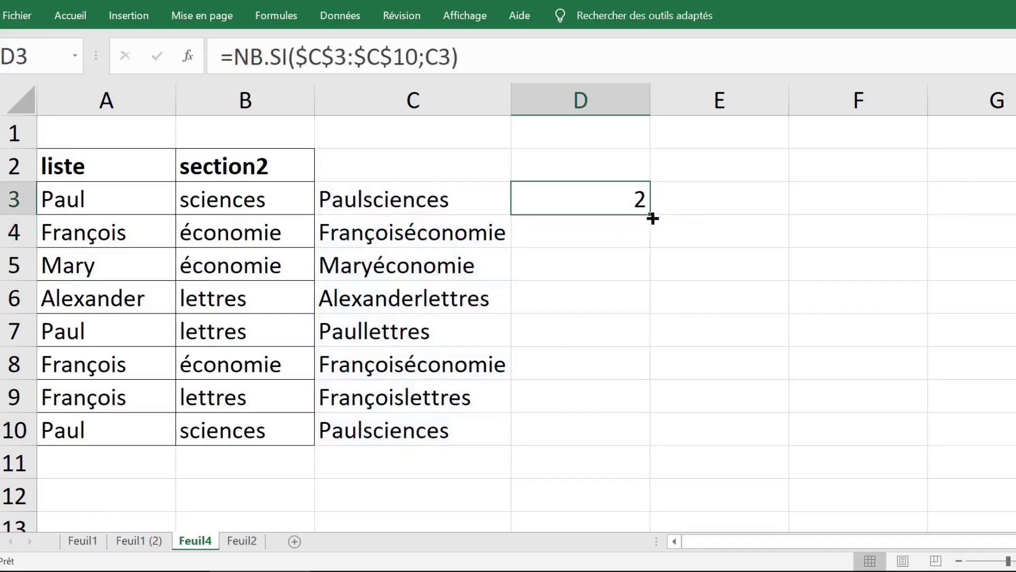
{"action": "double_click", "coordinate": [649, 216]}
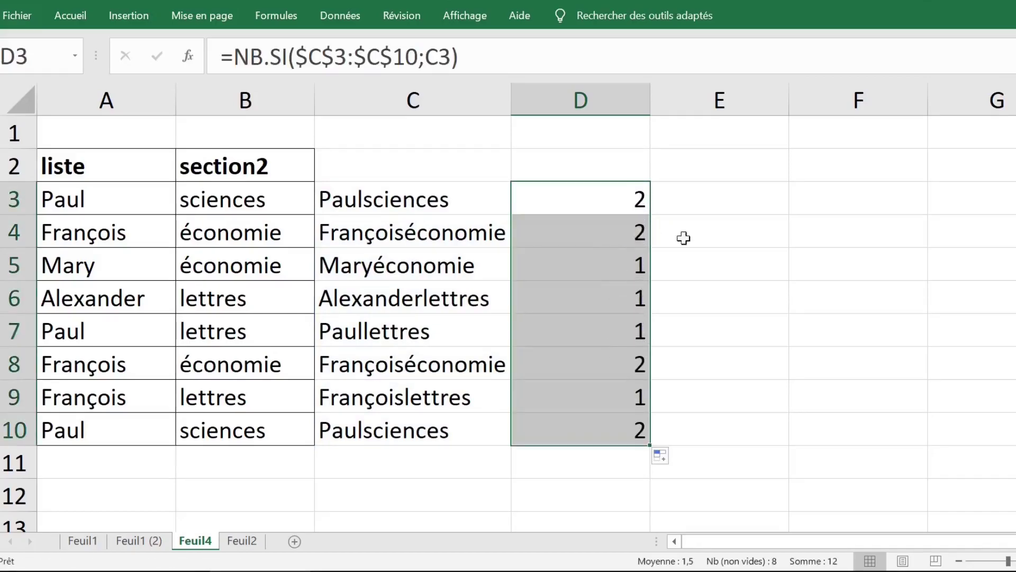
{"action": "mouse_move", "coordinate": [603, 199]}
{"action": "left_mouse_down"}
{"action": "mouse_move", "coordinate": [603, 222]}
{"action": "mouse_move", "coordinate": [783, 200]}
{"action": "left_mouse_up"}
{"action": "key", "text": "ctrl+c"}
{"action": "double_click", "coordinate": [603, 199]}
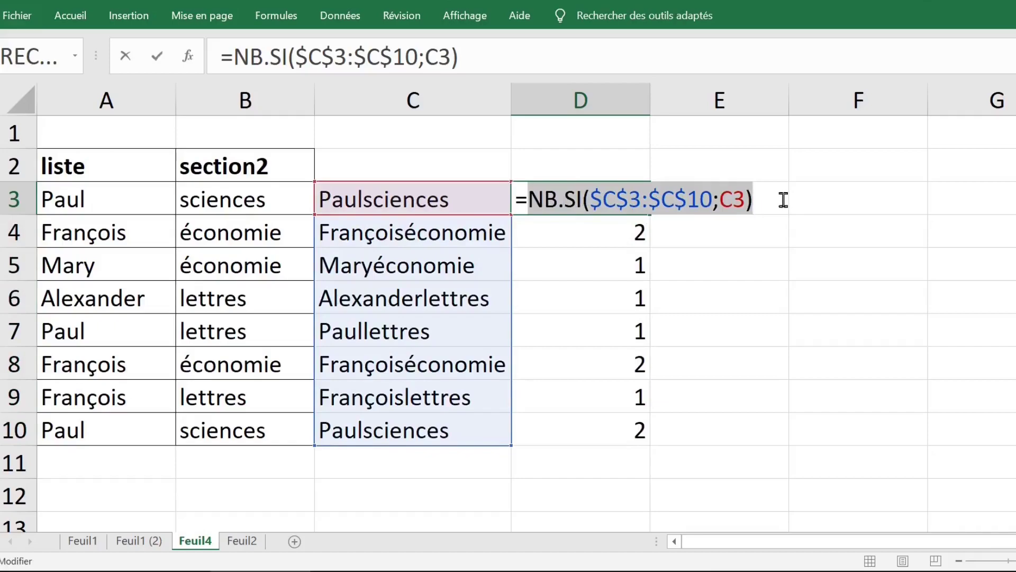
- Rewrite D3 as =SI(NB.SI($C$3:$C$10;C3)=1;"unique";"double")
{"action": "key", "text": "BackSpace"}
{"action": "type", "text": "s"}
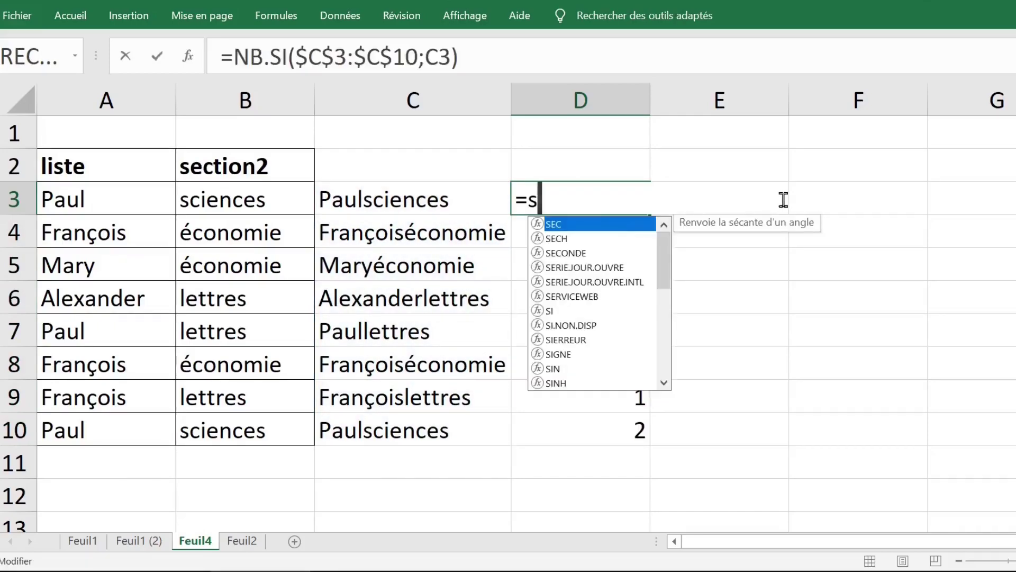
{"action": "type", "text": "i("}
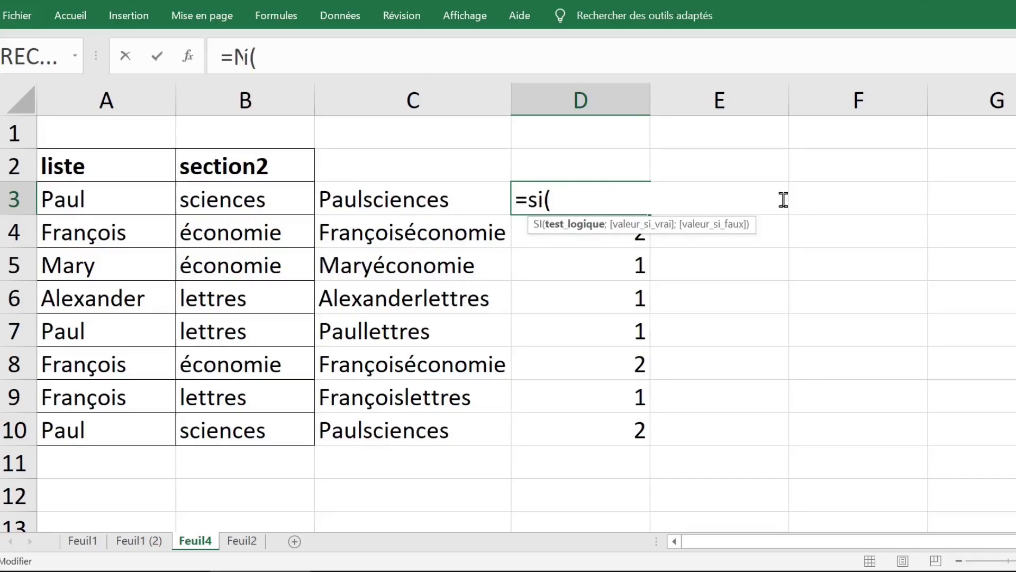
{"action": "key", "text": "ctrl+v"}
{"action": "type", "text": "="}
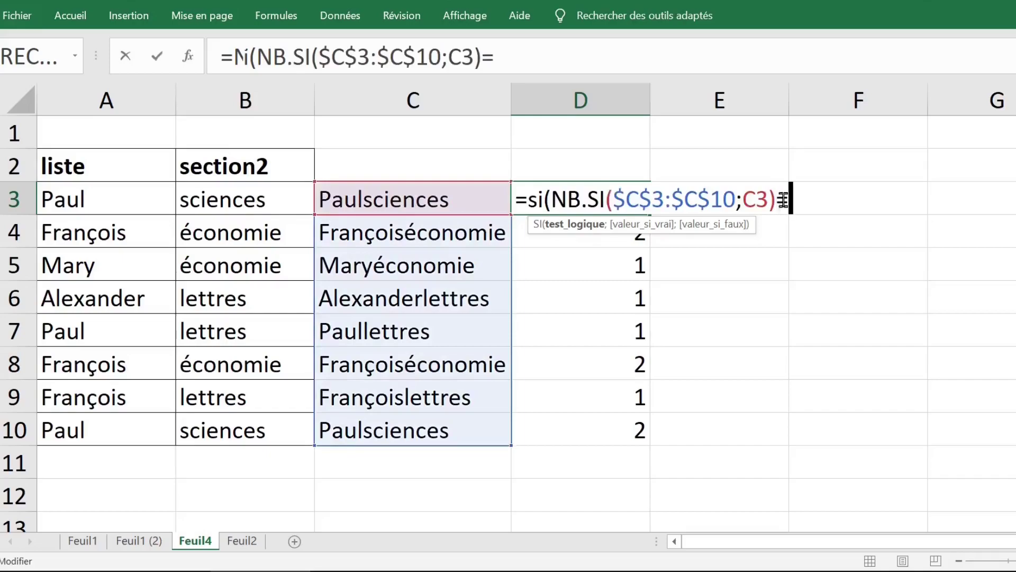
{"action": "type", "text": "1;"}
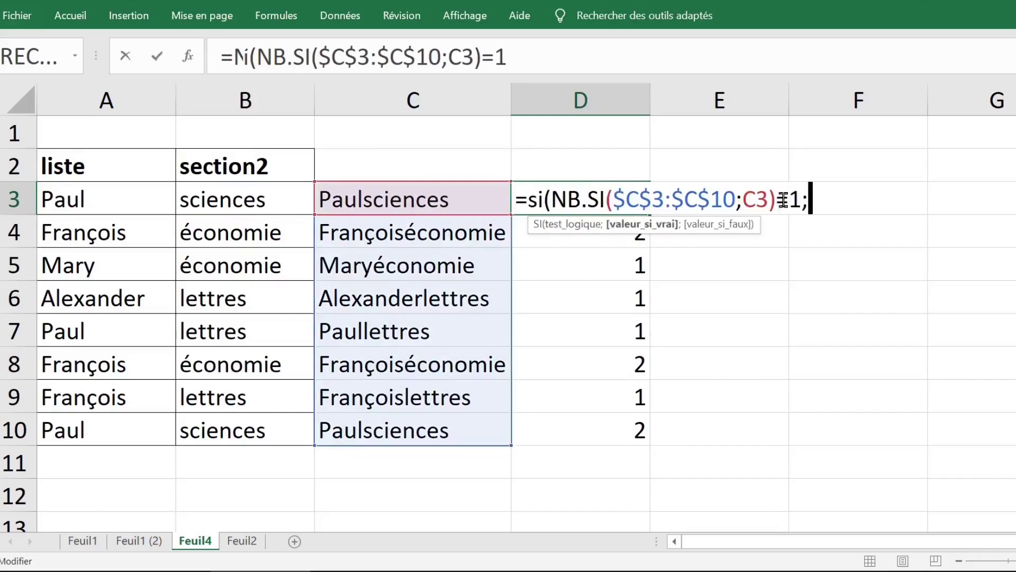
{"action": "type", "text": "\"u"}
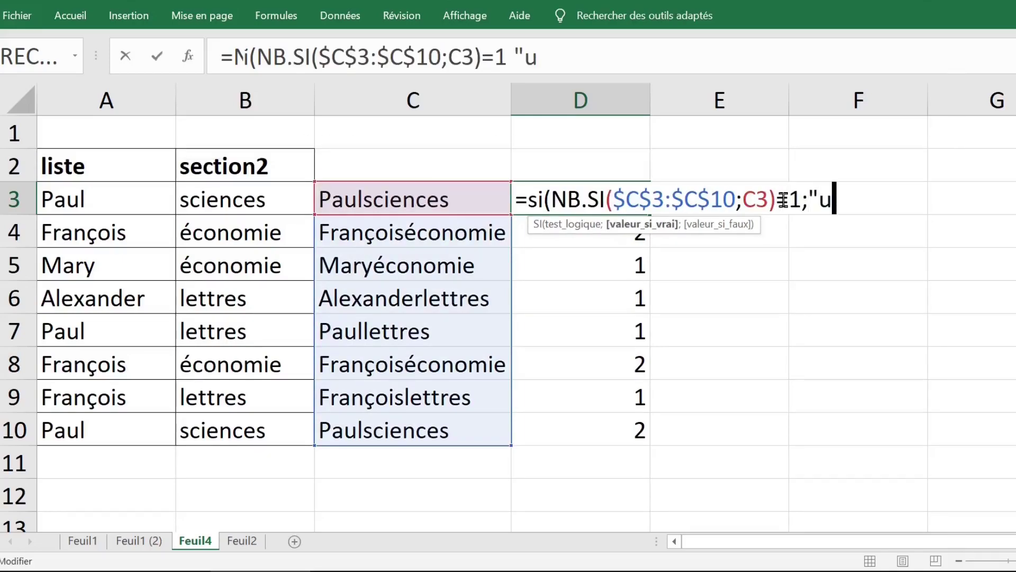
{"action": "type", "text": "nique"}
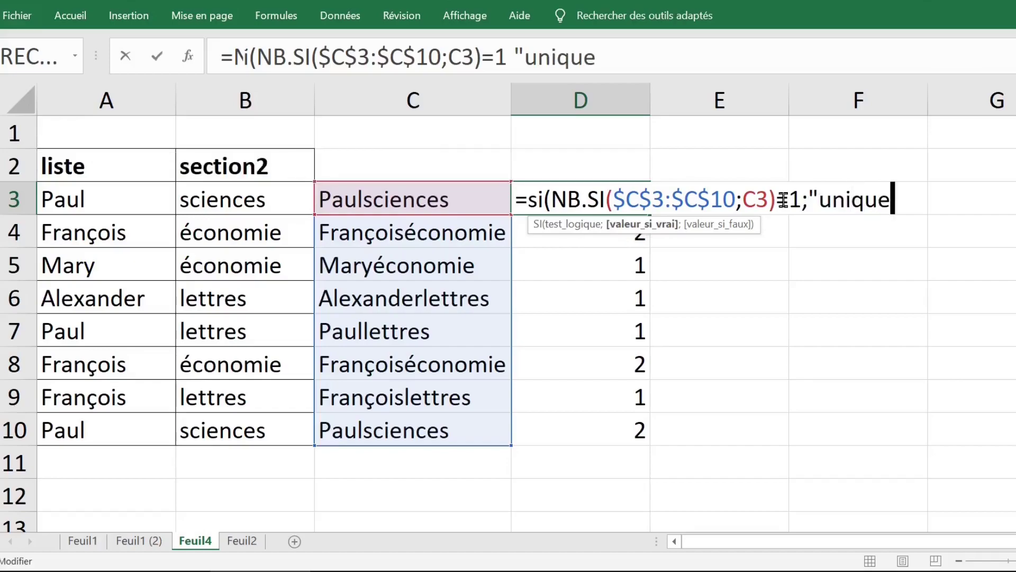
{"action": "type", "text": "\""}
{"action": "type", "text": ";"}
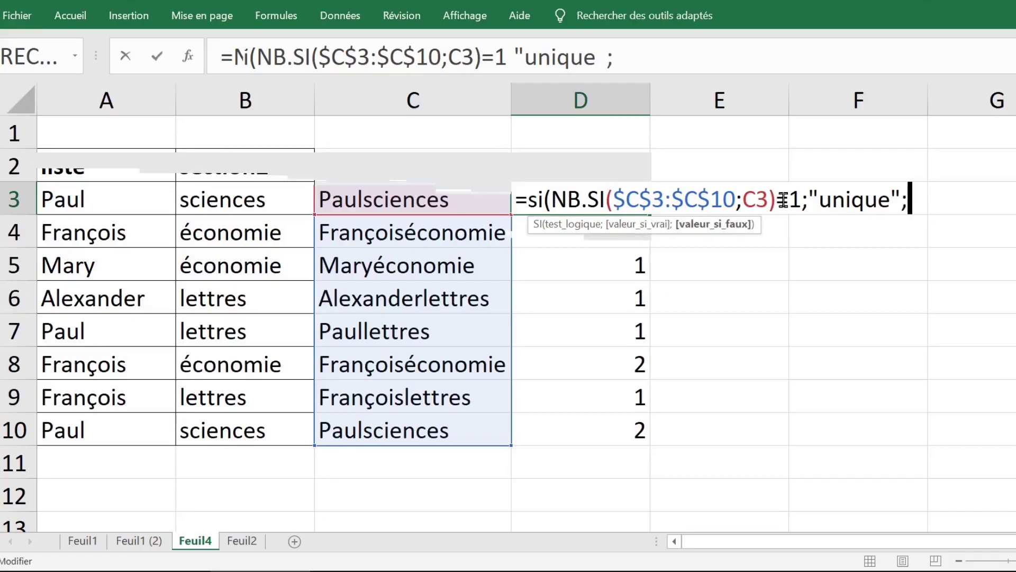
{"action": "type", "text": "\""}
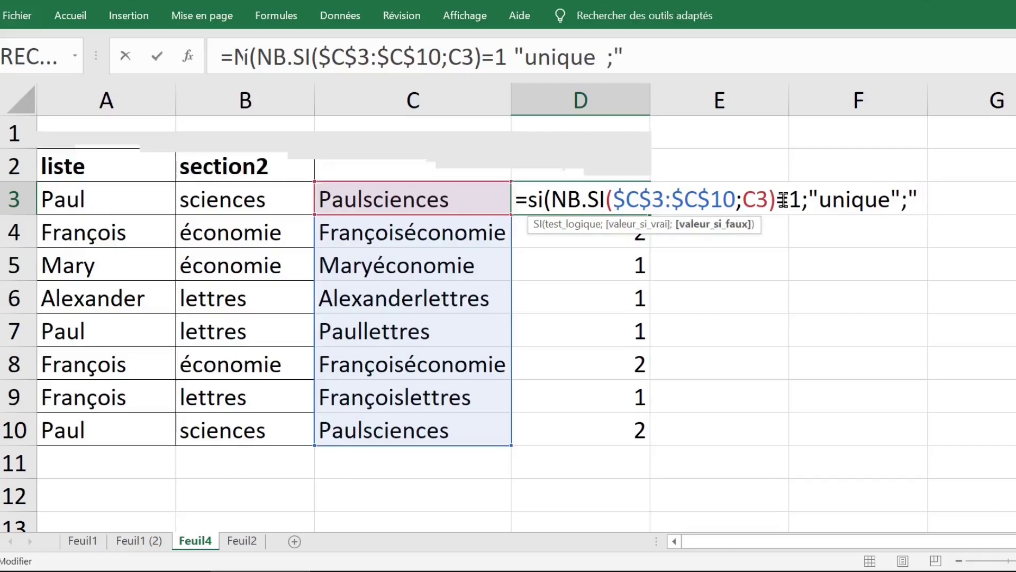
{"action": "type", "text": "d"}
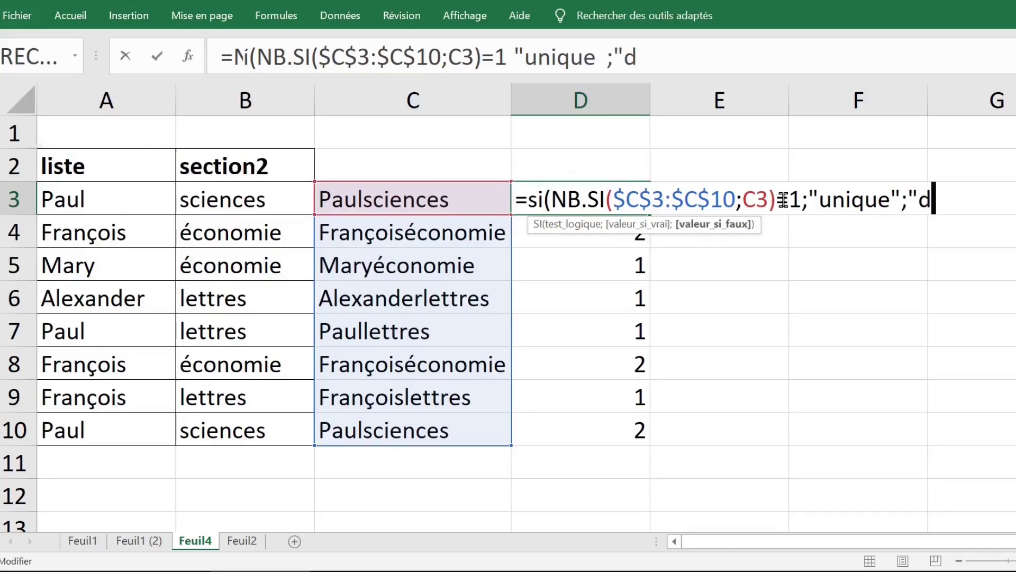
{"action": "type", "text": "oubl"}
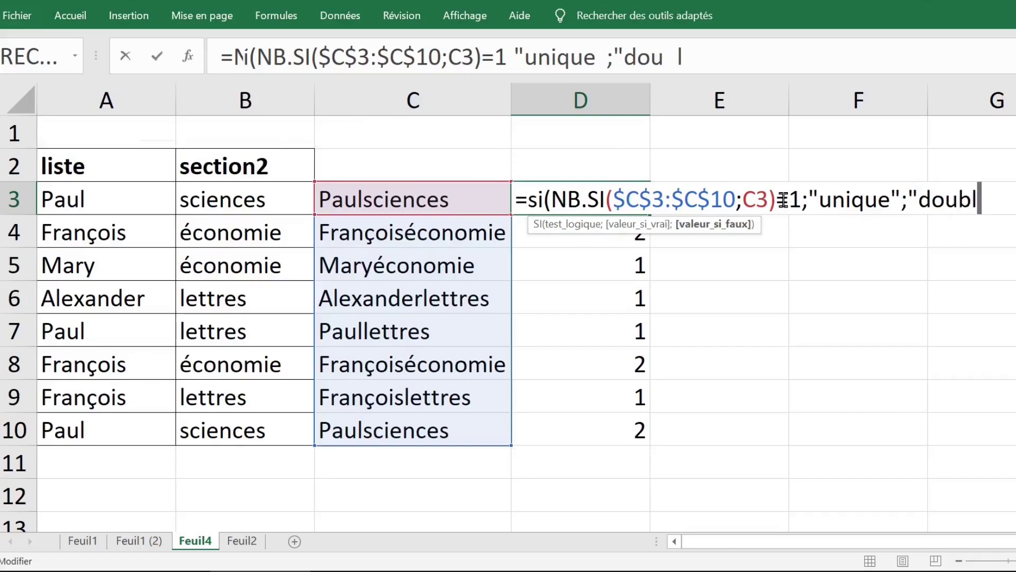
{"action": "type", "text": "e"}
{"action": "type", "text": "é"}
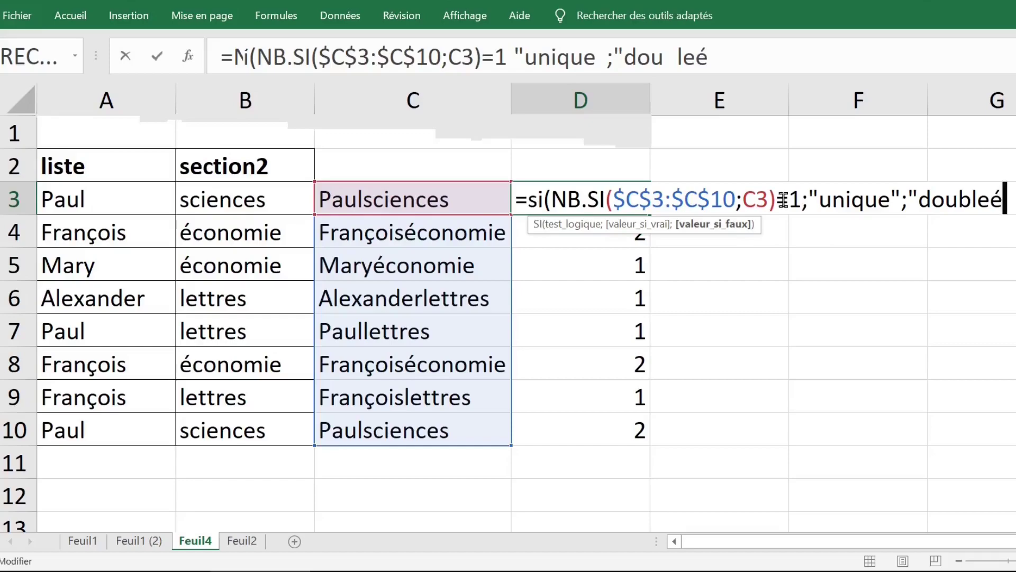
{"action": "key", "text": "BackSpace"}
{"action": "type", "text": "\""}
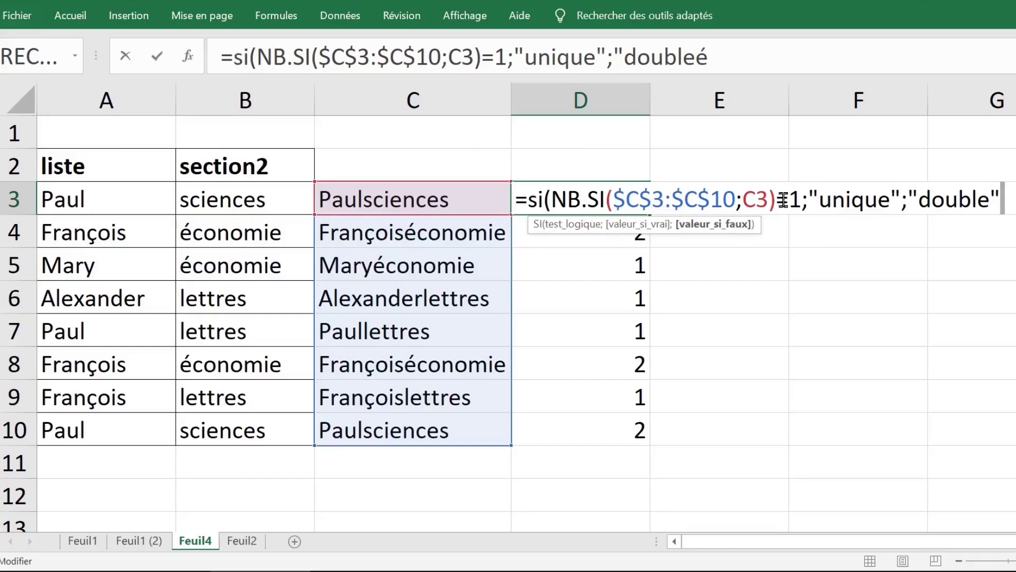
{"action": "type", "text": ")"}
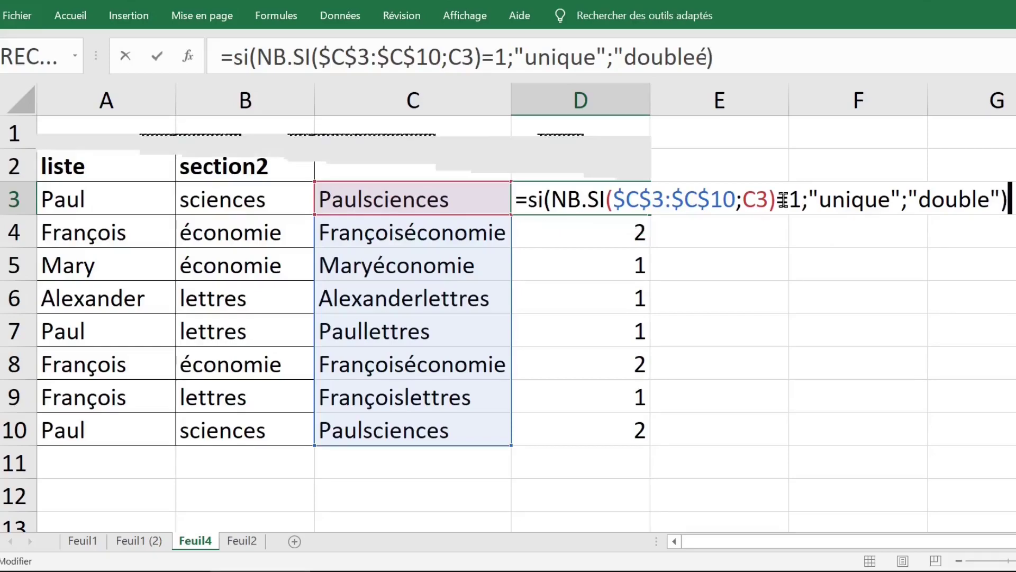
{"action": "key", "text": "Return"}
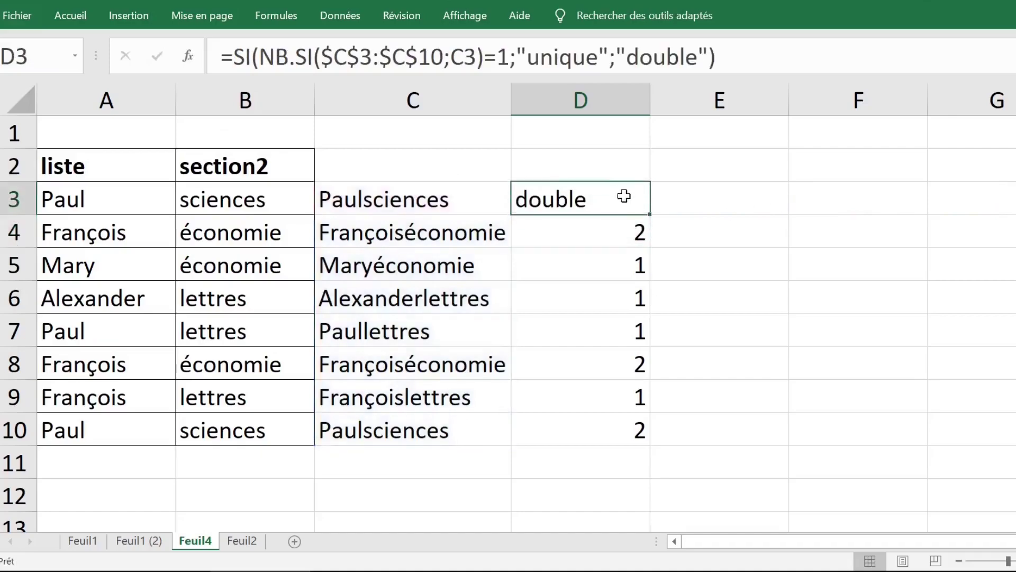
{"action": "left_click", "coordinate": [619, 194]}
- Copy the unique/double formula down to D10 and inspect the unique rows 5 to 7
{"action": "double_click", "coordinate": [651, 214]}
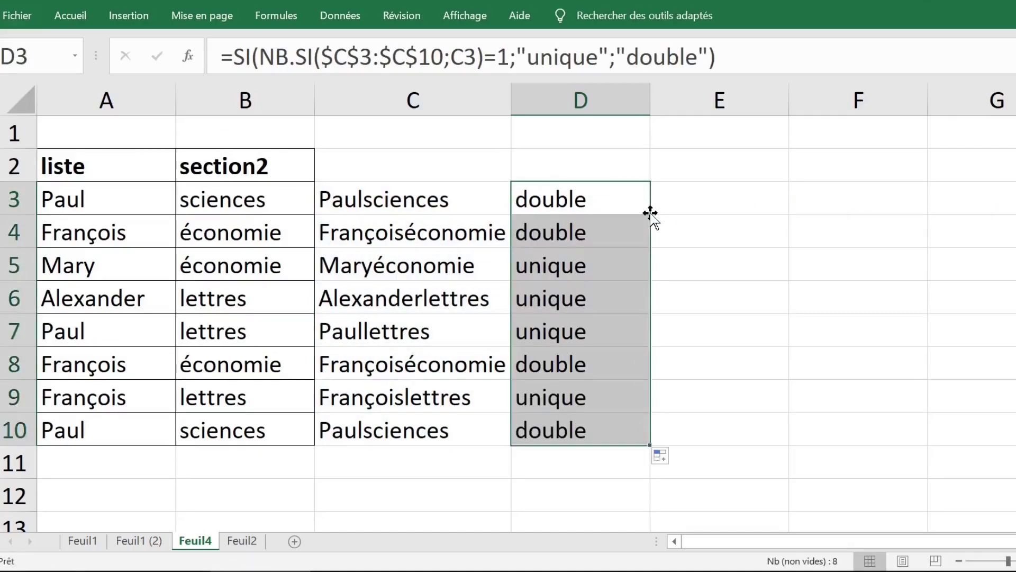
{"action": "left_click_drag", "start_coordinate": [543, 273], "coordinate": [545, 325]}
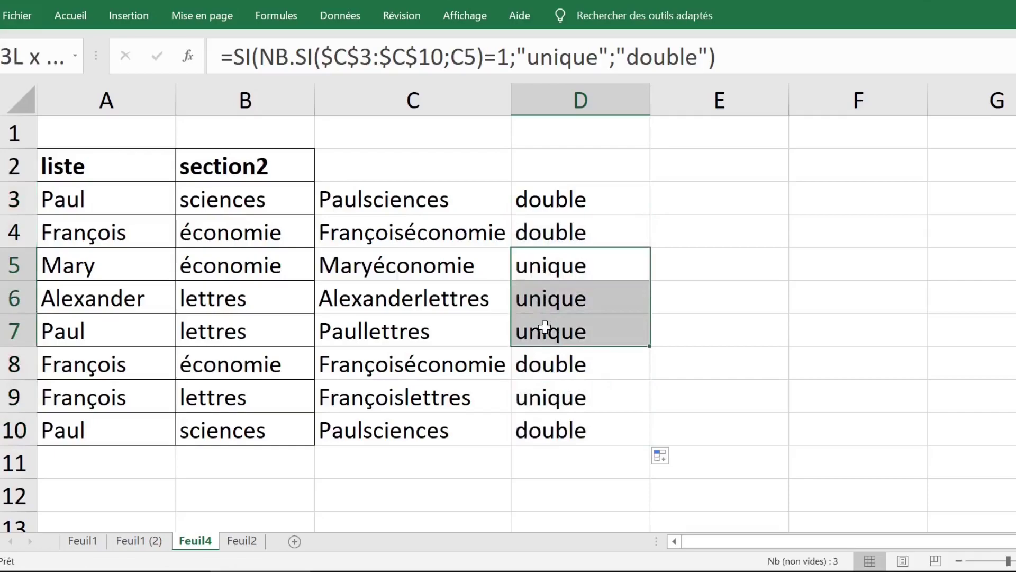
{"action": "left_click_drag", "start_coordinate": [101, 266], "coordinate": [580, 329]}
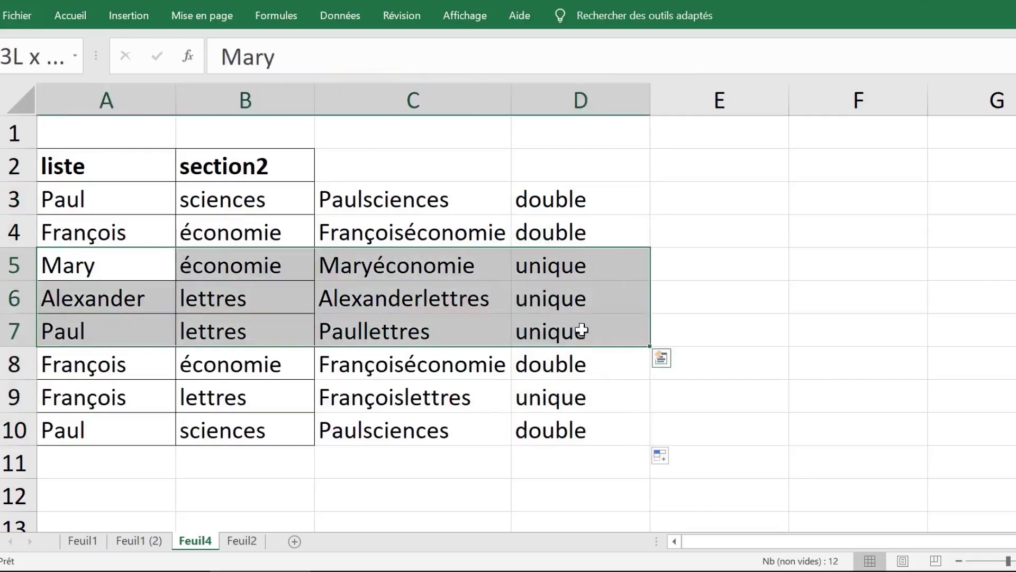
- Compare the duplicate pairs: Paul sciences in rows 3 and 10, François économie in rows 4 and 8
{"action": "left_click_drag", "start_coordinate": [89, 211], "coordinate": [249, 202]}
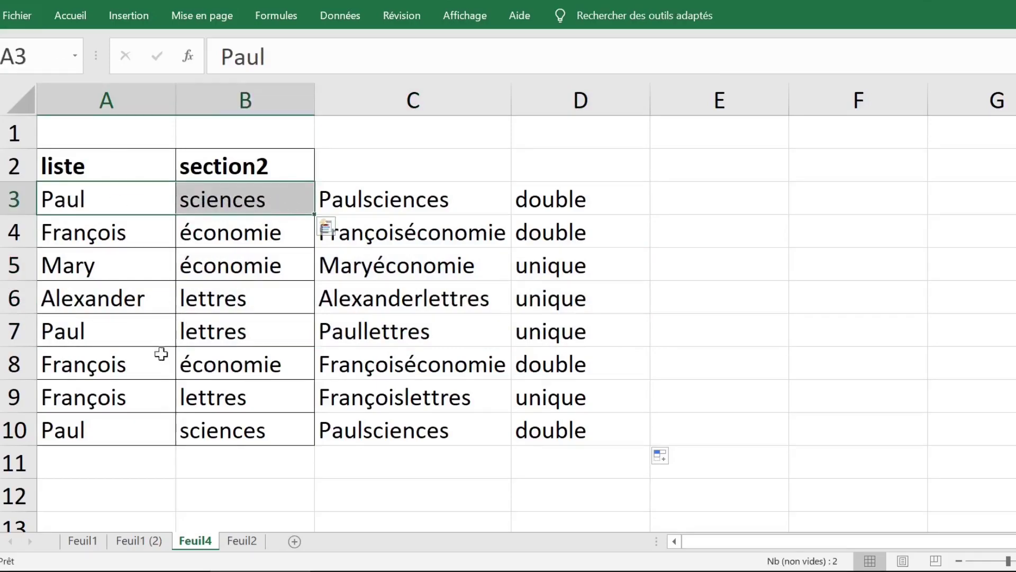
{"action": "left_click_drag", "start_coordinate": [79, 430], "coordinate": [268, 430]}
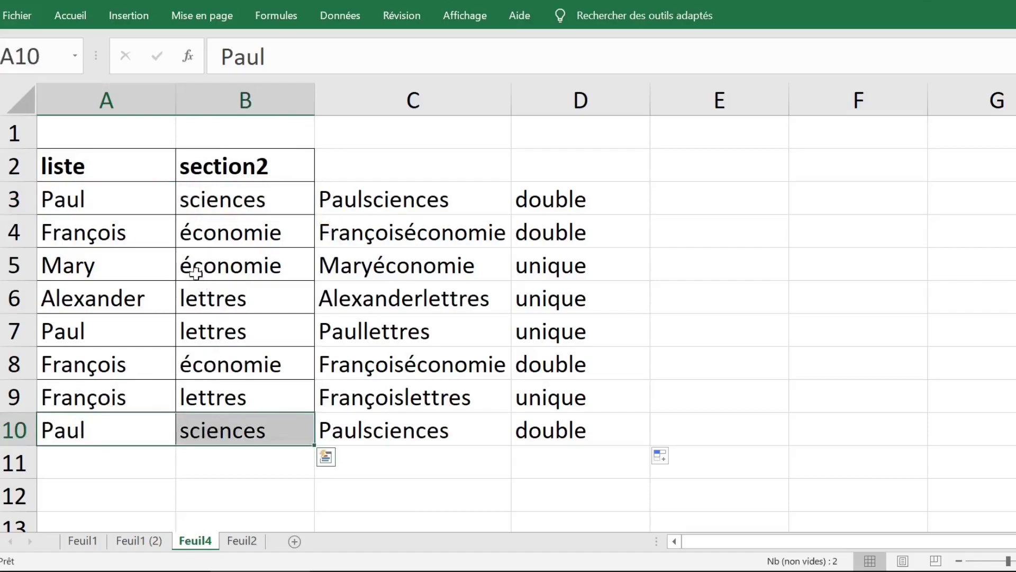
{"action": "left_click_drag", "start_coordinate": [111, 234], "coordinate": [207, 237]}
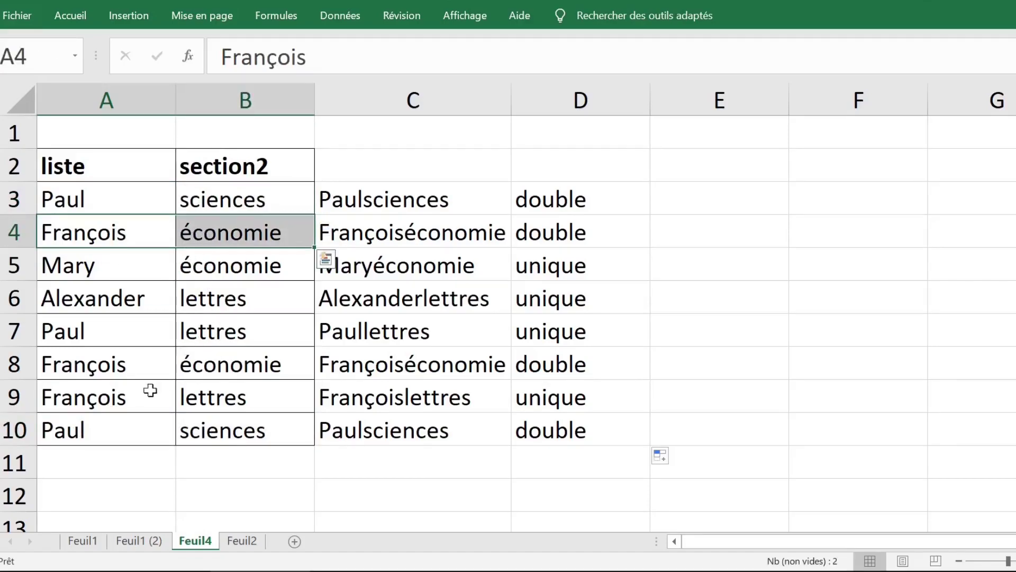
{"action": "left_click_drag", "start_coordinate": [84, 365], "coordinate": [211, 368]}
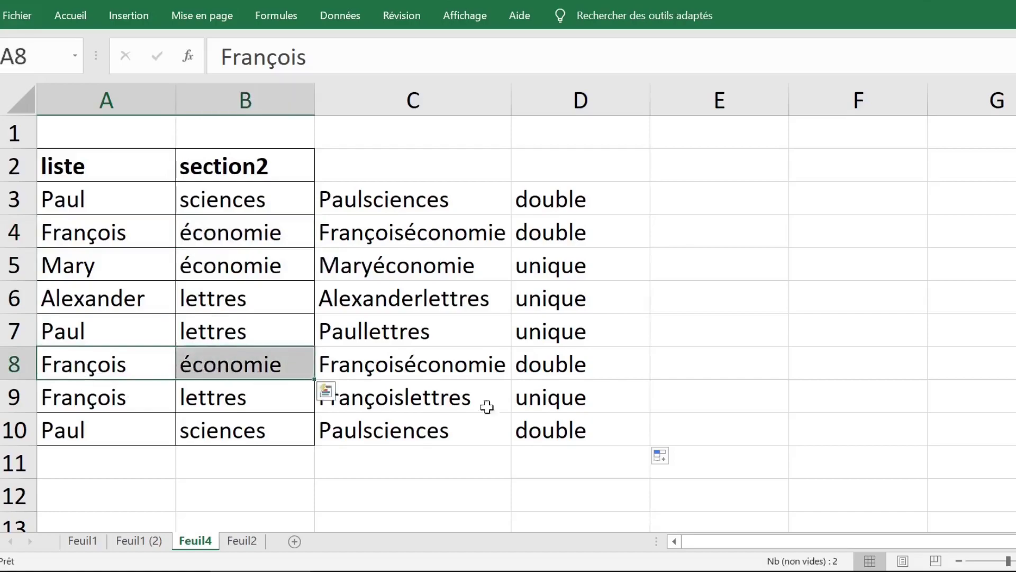
{"action": "left_click", "coordinate": [678, 320]}
{"action": "left_click", "coordinate": [580, 203]}
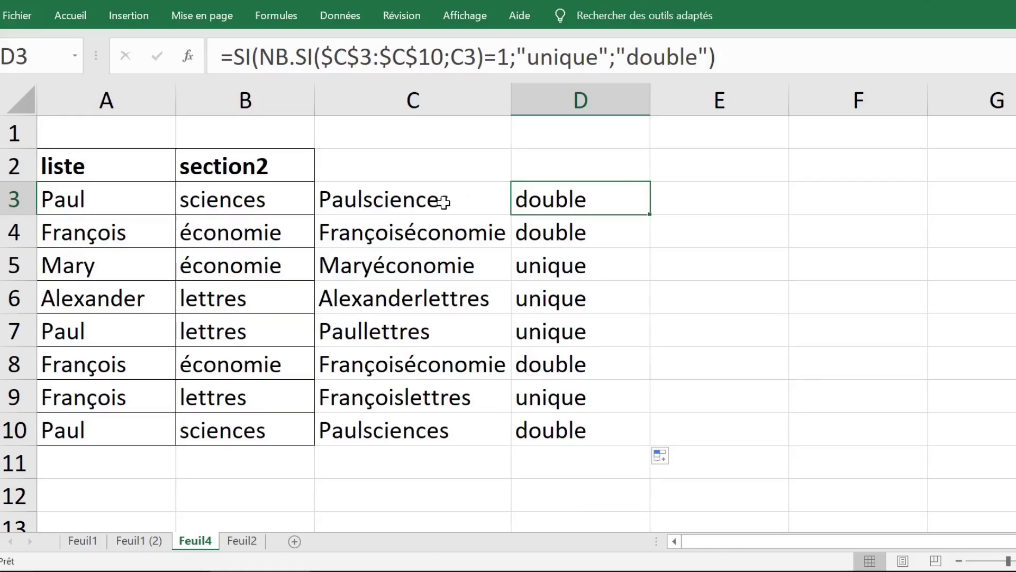
{"action": "left_click", "coordinate": [428, 200]}
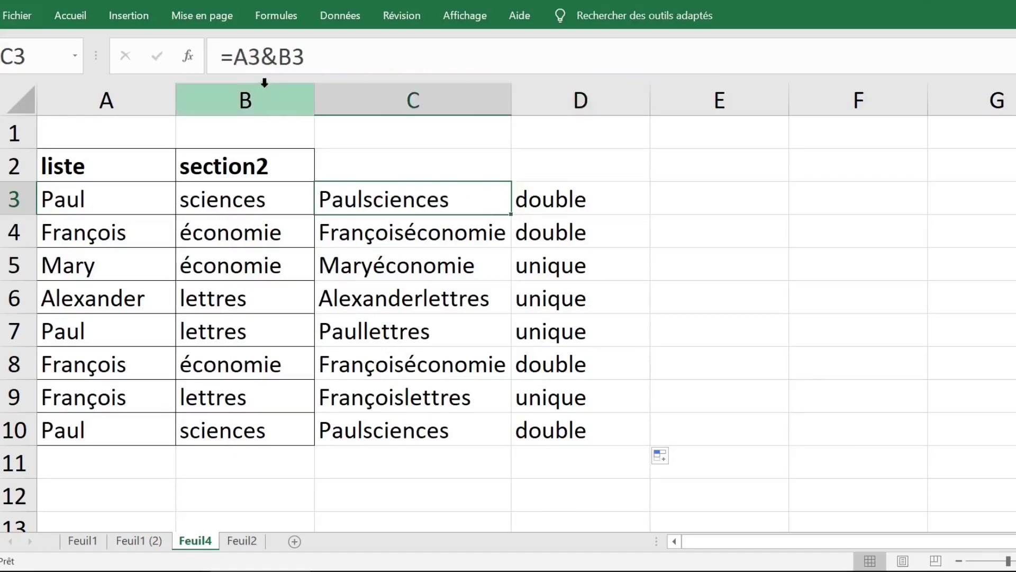
{"action": "left_click_drag", "start_coordinate": [395, 197], "coordinate": [388, 419]}
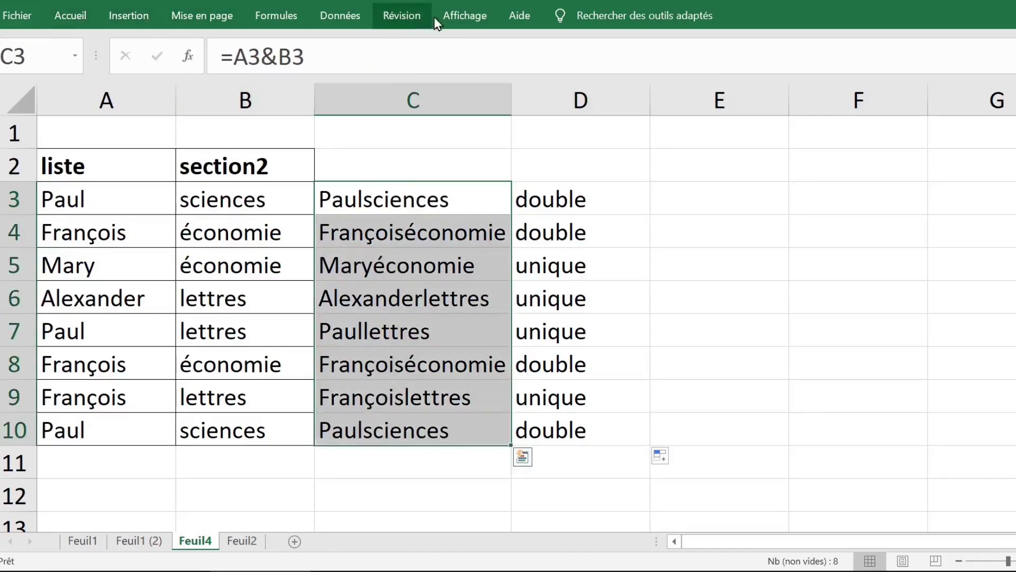
{"action": "left_click", "coordinate": [343, 16]}
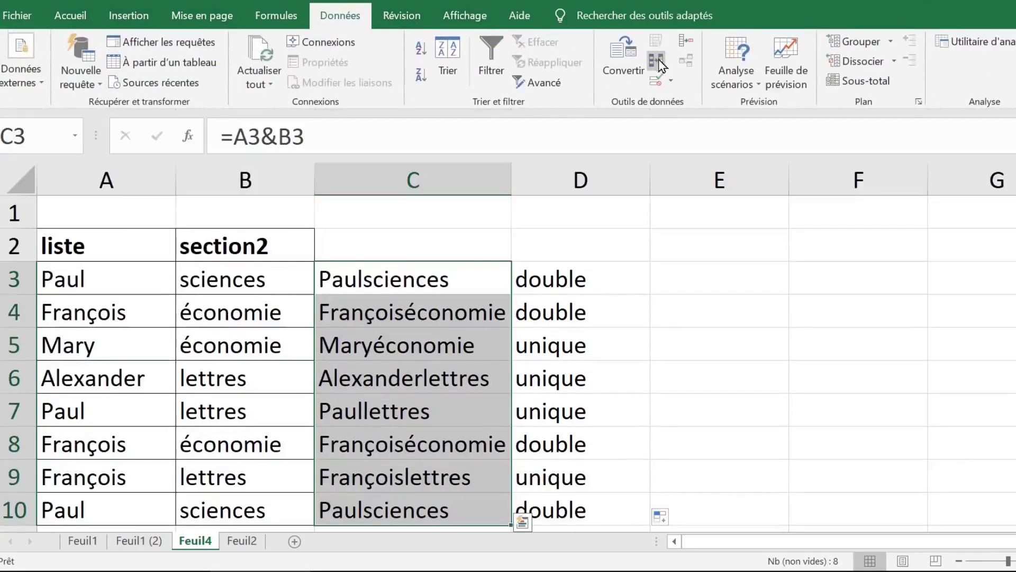
{"action": "right_click", "coordinate": [660, 71]}
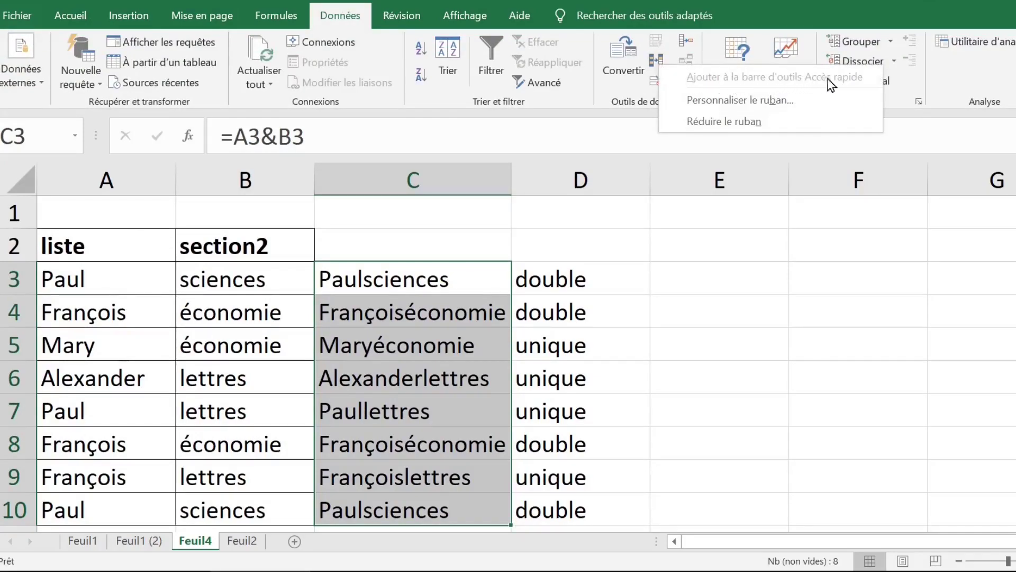
{"action": "left_click", "coordinate": [516, 513]}
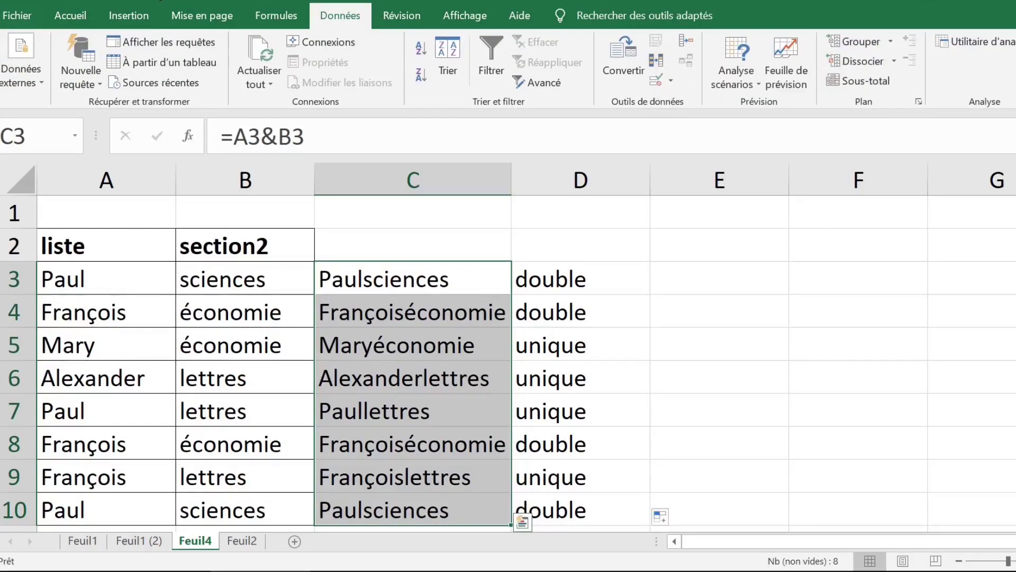
{"action": "key", "text": "alt+a"}
{"action": "key", "text": "m"}
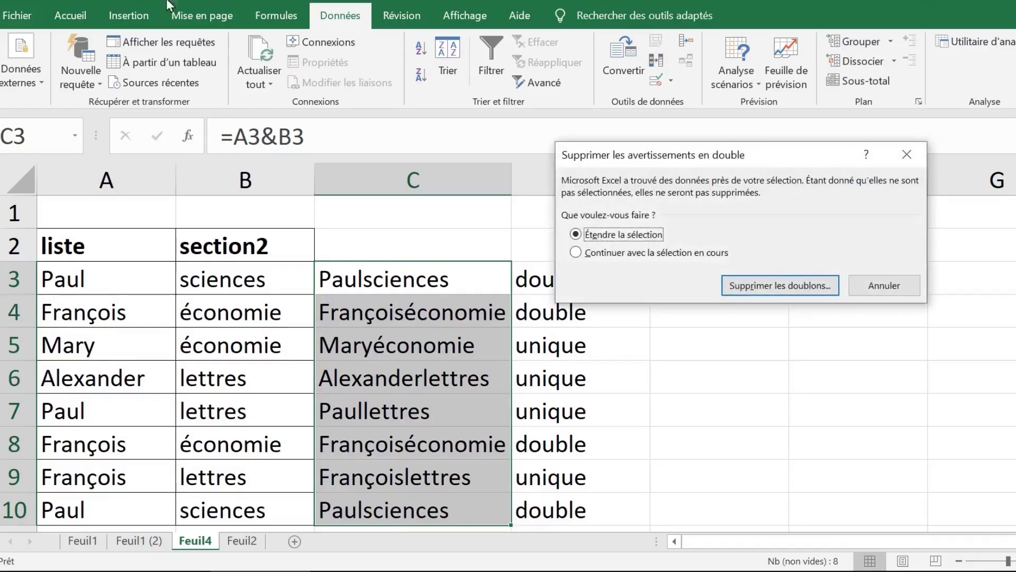
{"action": "left_click_drag", "start_coordinate": [683, 157], "coordinate": [402, 150]}
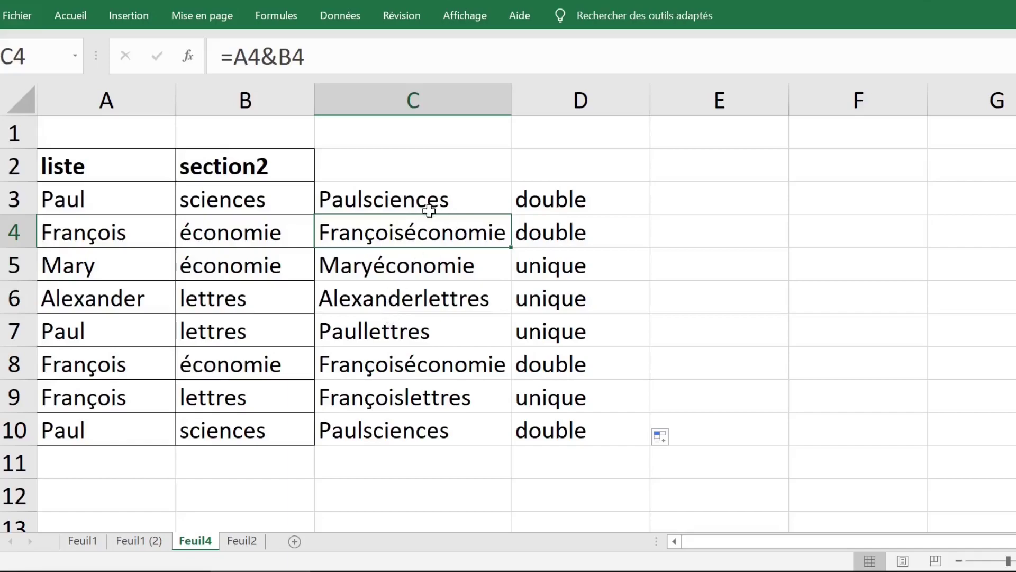
- Select A3:D10 and start a Nouvelle règle under Mise en forme conditionnelle
{"action": "left_click_drag", "start_coordinate": [551, 207], "coordinate": [553, 430]}
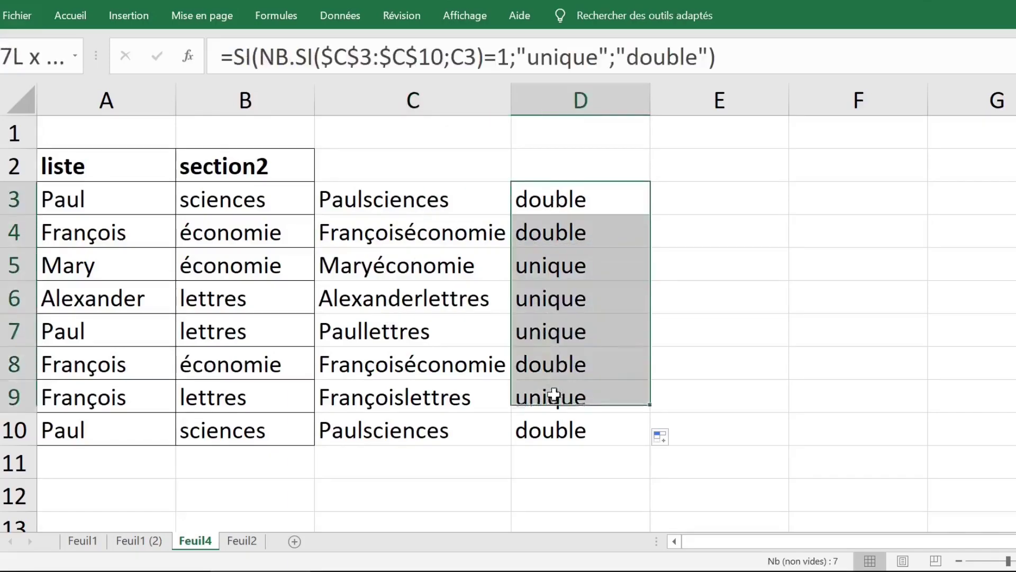
{"action": "mouse_move", "coordinate": [69, 196]}
{"action": "left_mouse_down"}
{"action": "mouse_move", "coordinate": [529, 323]}
{"action": "mouse_move", "coordinate": [542, 426]}
{"action": "left_mouse_up"}
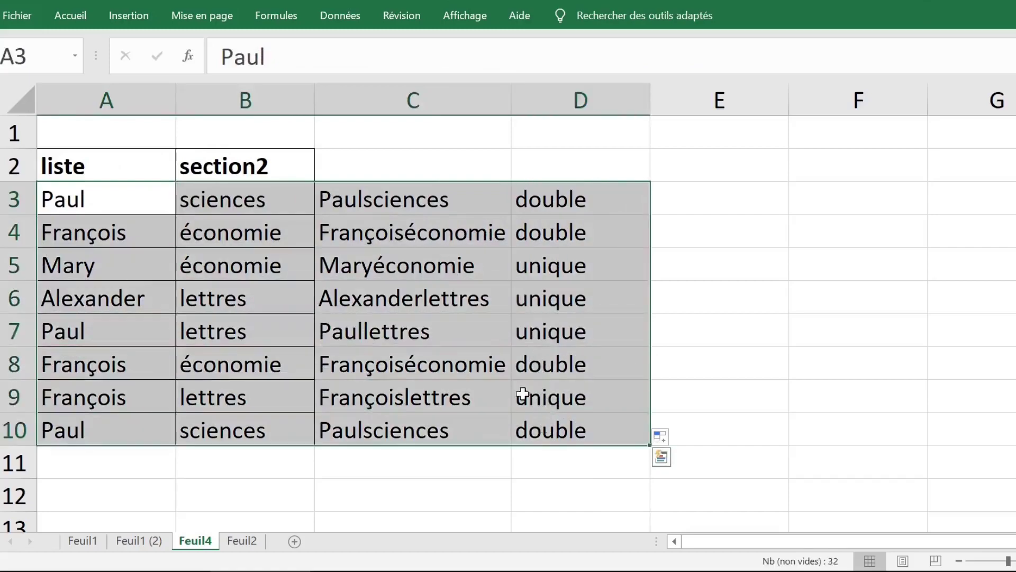
{"action": "left_click", "coordinate": [73, 14]}
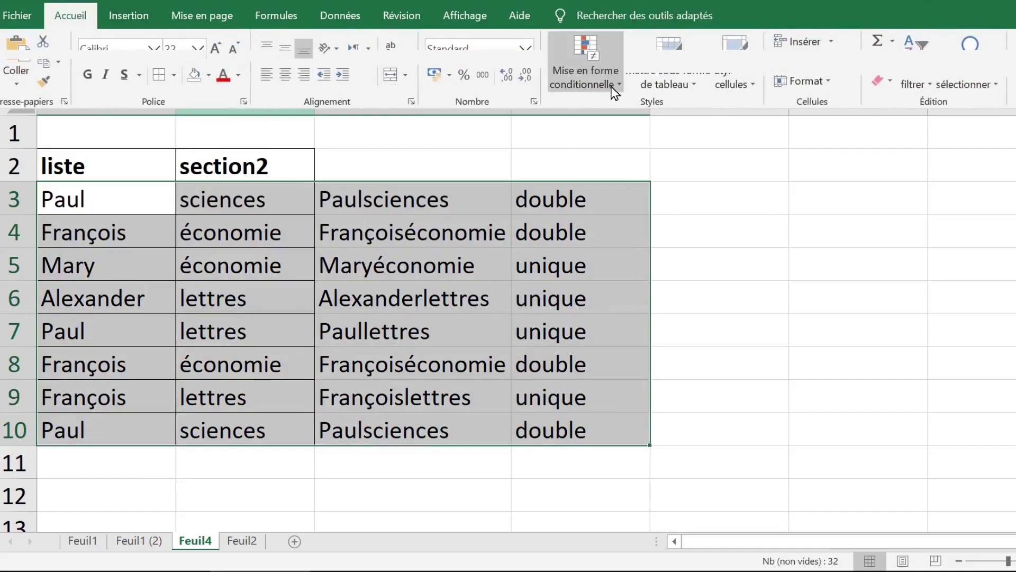
{"action": "left_click", "coordinate": [614, 82]}
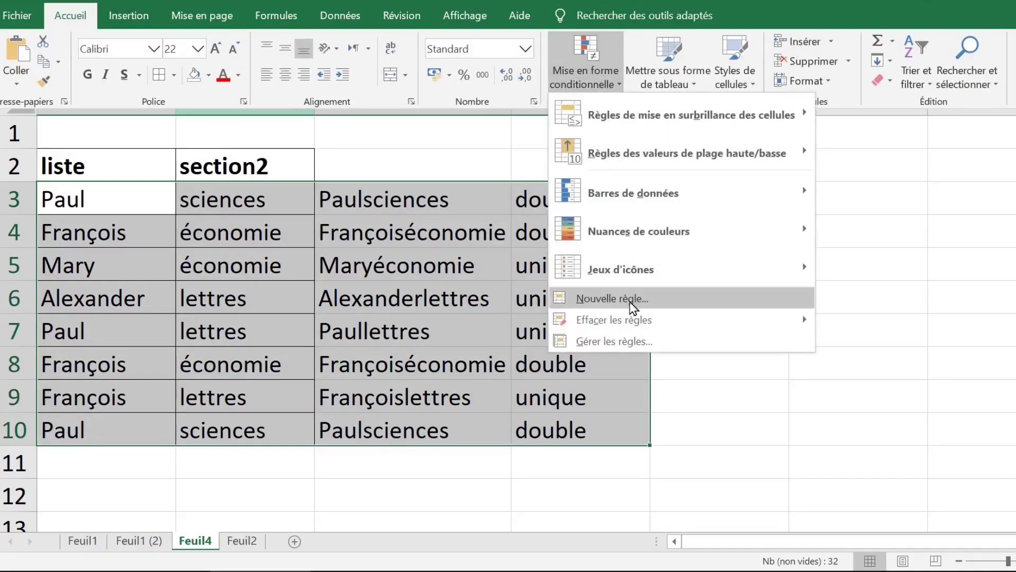
{"action": "left_click", "coordinate": [612, 299]}
- Choose the formula-based rule type and enter =d3="double" as its condition
{"action": "left_click_drag", "start_coordinate": [470, 85], "coordinate": [453, 63]}
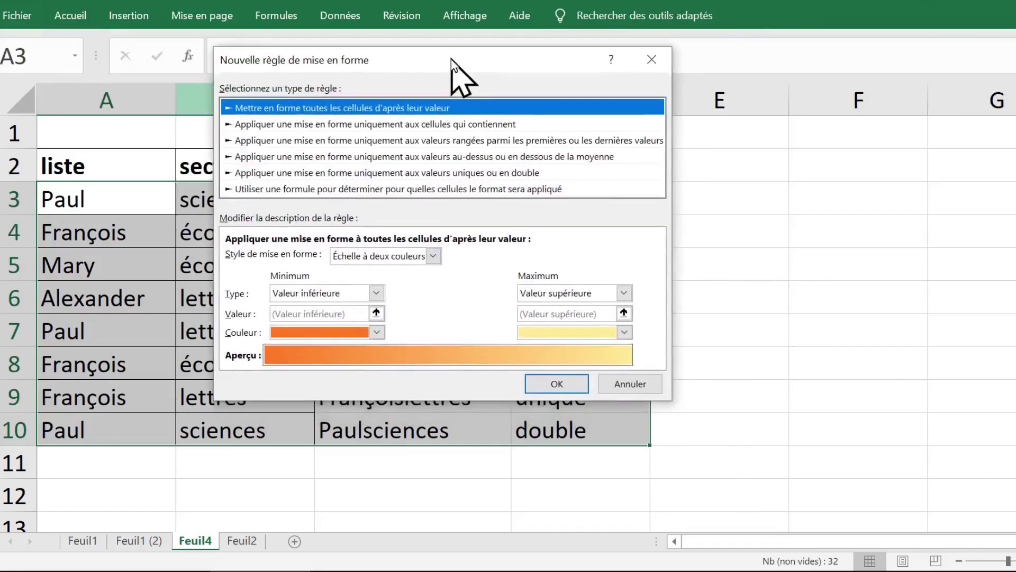
{"action": "left_click", "coordinate": [296, 189]}
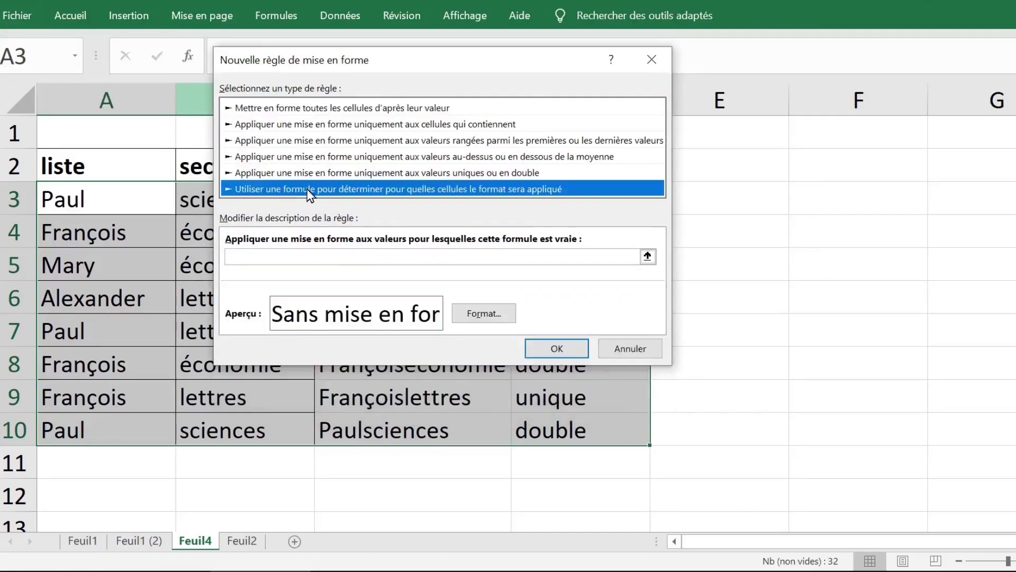
{"action": "left_click", "coordinate": [249, 256]}
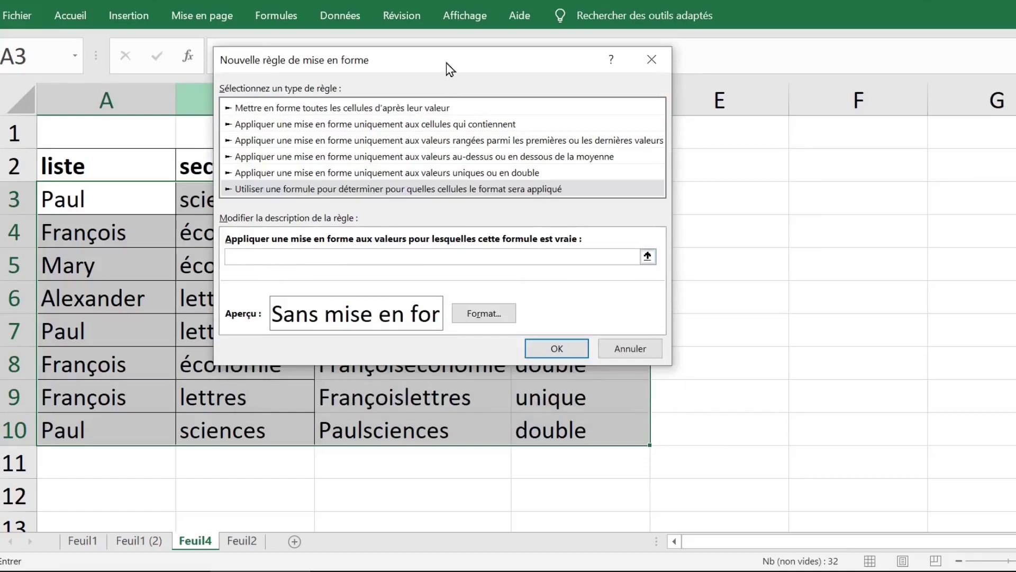
{"action": "left_click_drag", "start_coordinate": [446, 63], "coordinate": [432, 63]}
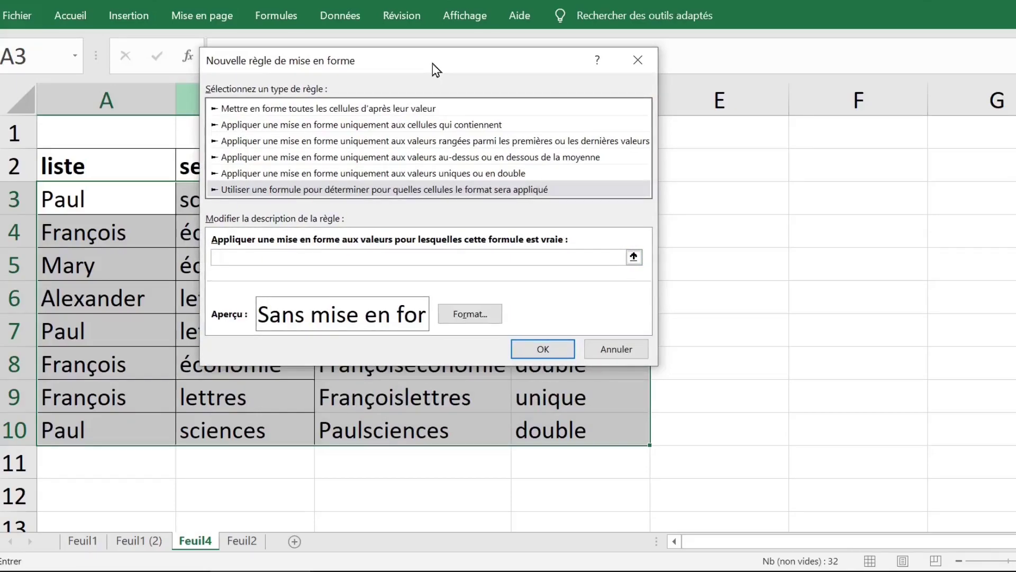
{"action": "type", "text": "=d3=\""}
{"action": "mouse_move", "coordinate": [432, 63]}
{"action": "left_mouse_down"}
{"action": "mouse_move", "coordinate": [671, 236]}
{"action": "mouse_move", "coordinate": [852, 166]}
{"action": "left_mouse_up"}
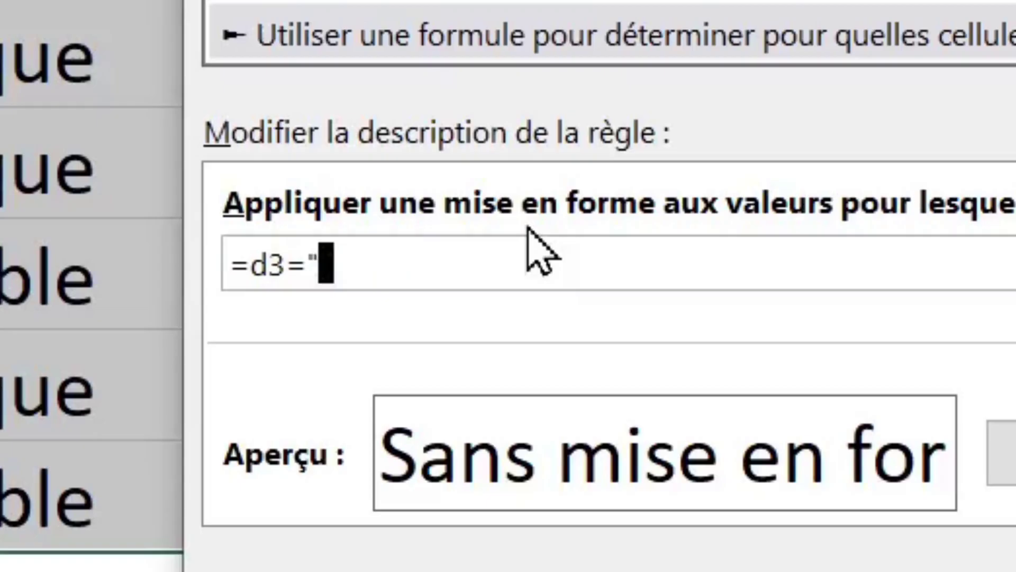
{"action": "type", "text": "do"}
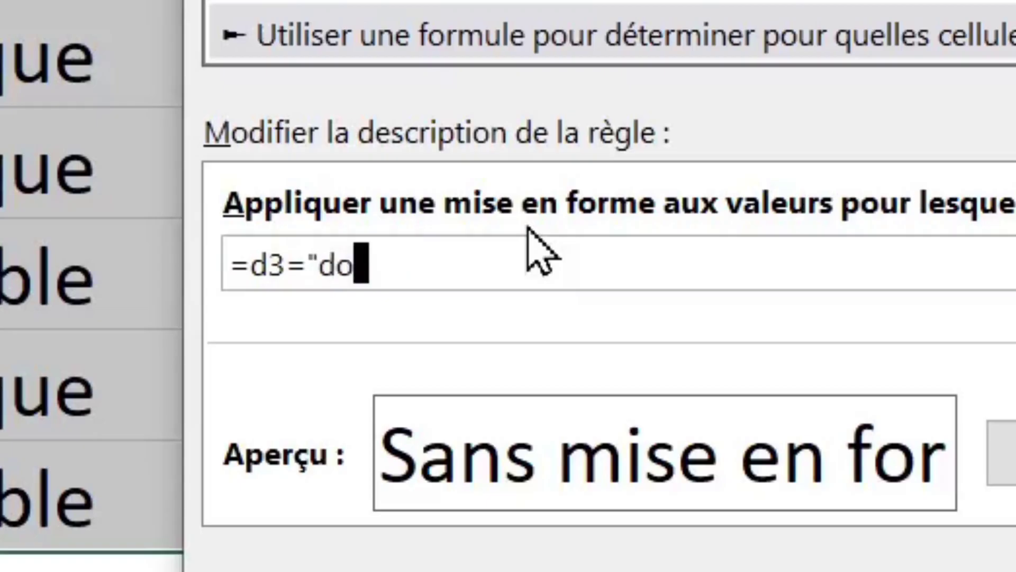
{"action": "type", "text": "uble"}
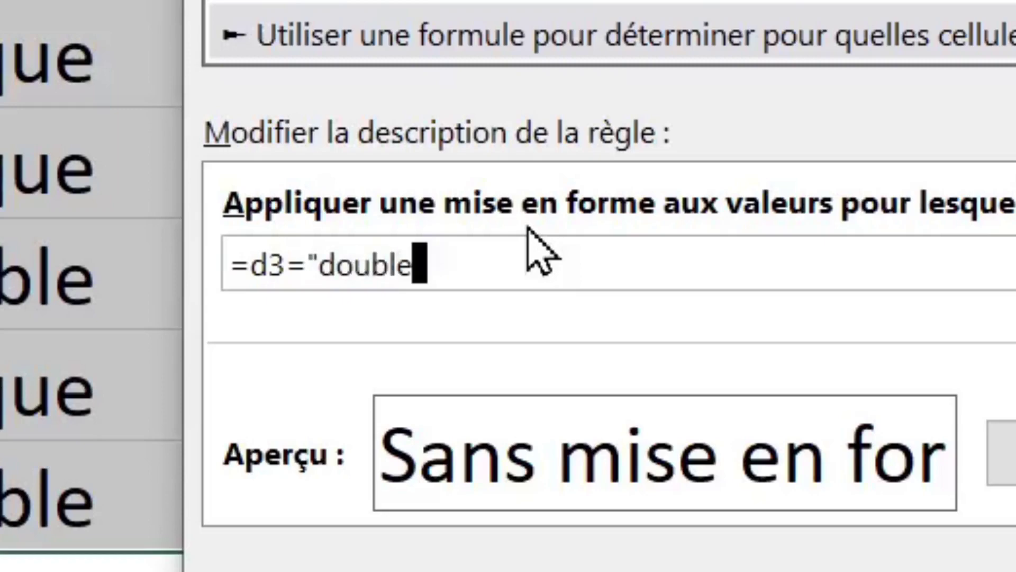
{"action": "type", "text": "\""}
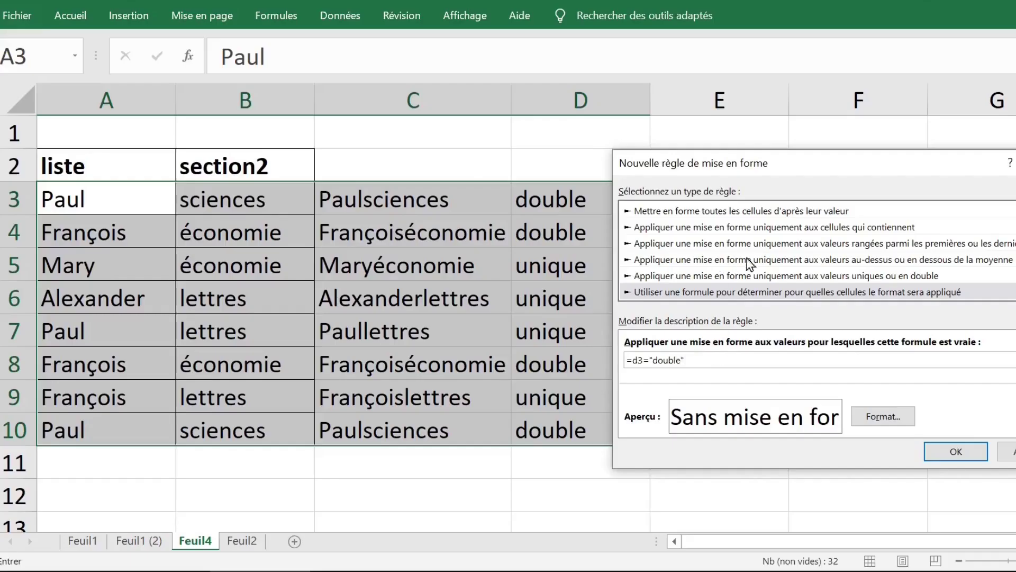
{"action": "left_click_drag", "start_coordinate": [795, 181], "coordinate": [426, 89]}
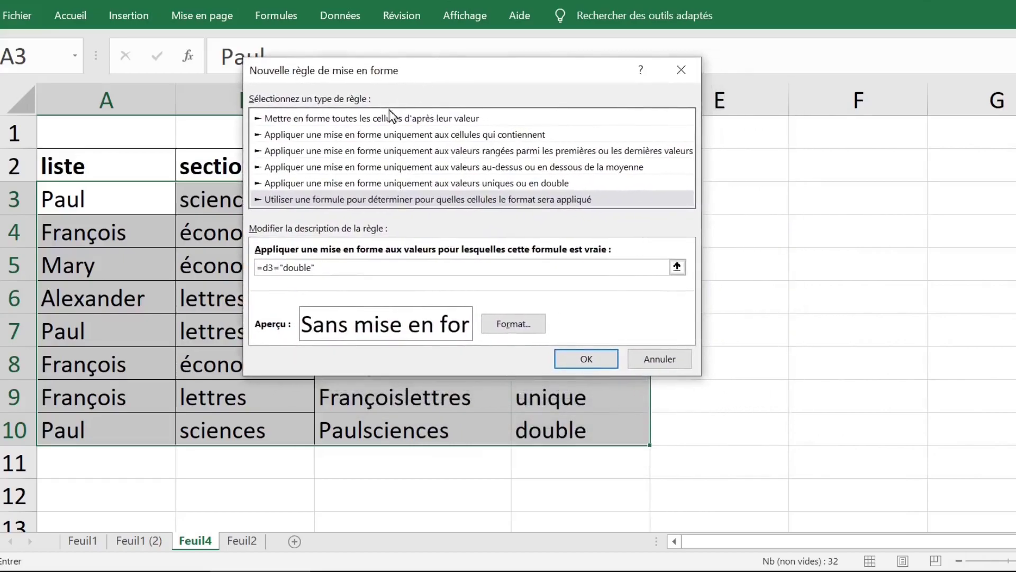
- Give the rule an orange fill from Autres couleurs and apply it
{"action": "left_click", "coordinate": [509, 324]}
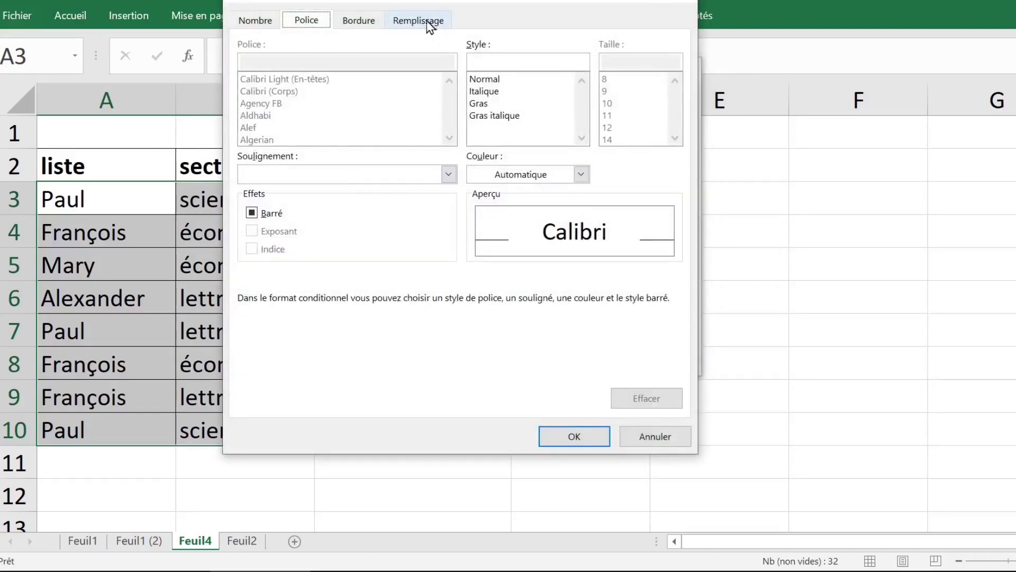
{"action": "left_click", "coordinate": [424, 21]}
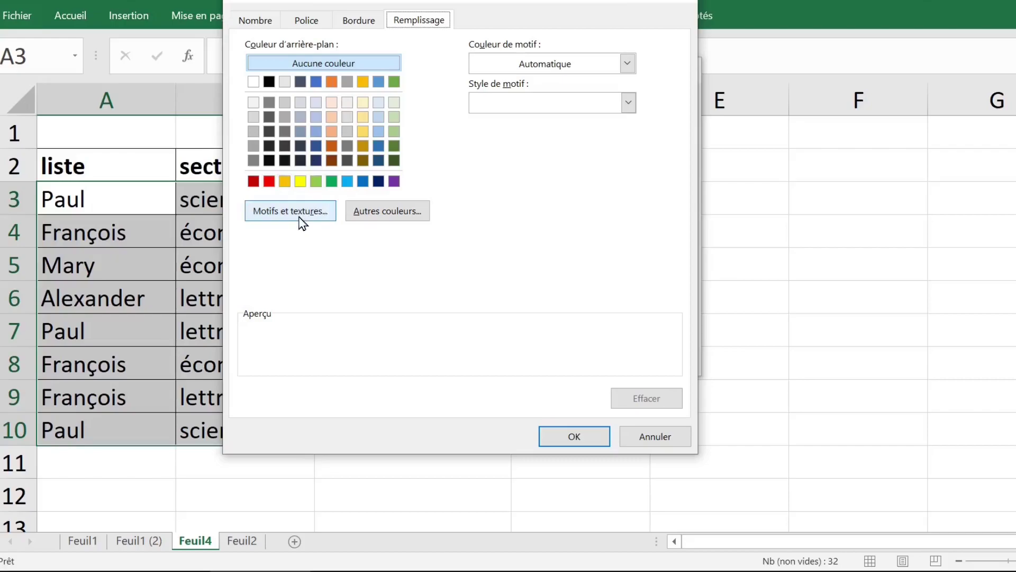
{"action": "left_click", "coordinate": [376, 210]}
{"action": "left_click", "coordinate": [407, 219]}
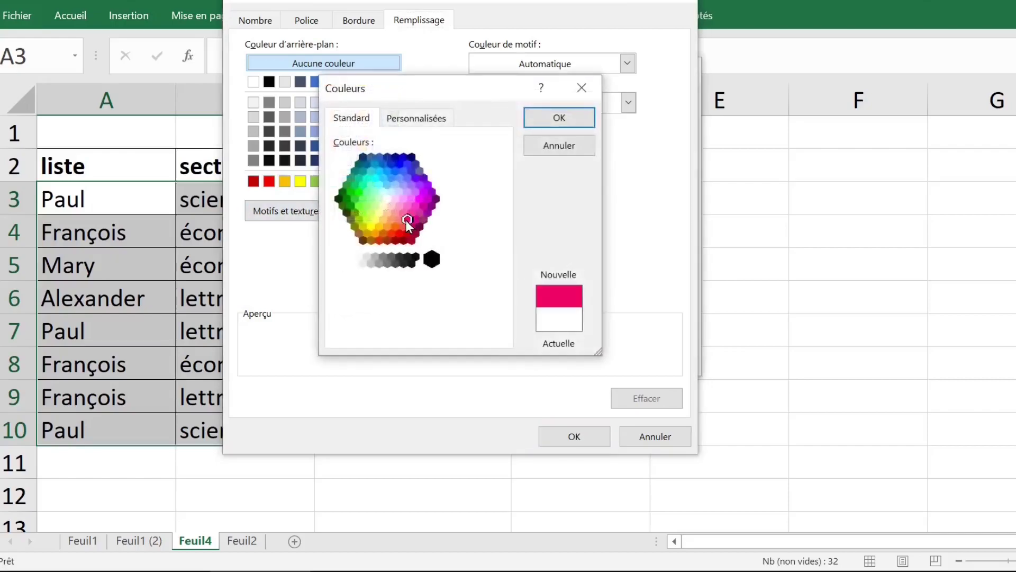
{"action": "left_click", "coordinate": [396, 221]}
{"action": "left_click", "coordinate": [395, 227]}
{"action": "left_click", "coordinate": [388, 228]}
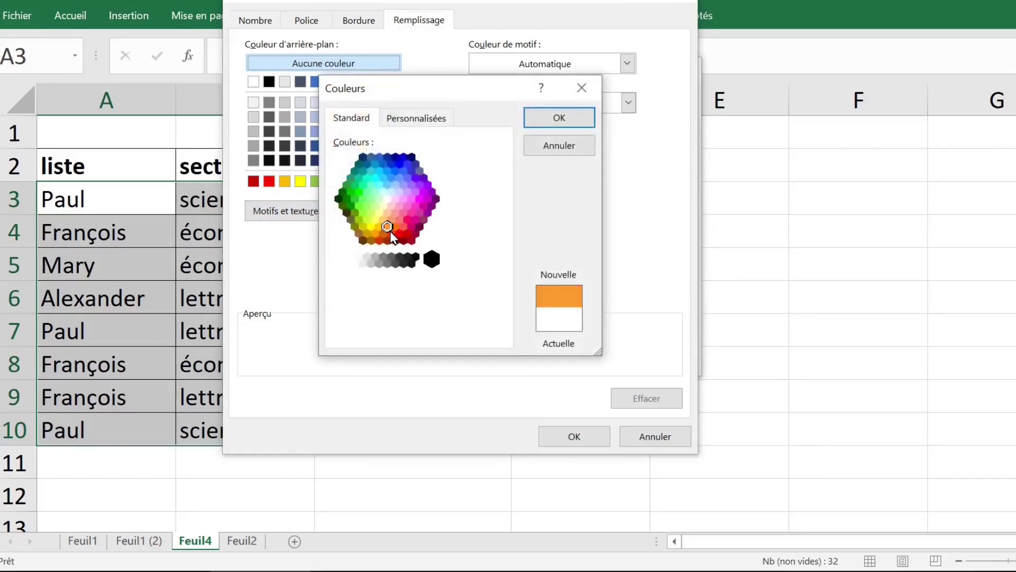
{"action": "left_click", "coordinate": [391, 235]}
{"action": "left_click", "coordinate": [387, 228]}
{"action": "left_click", "coordinate": [570, 117]}
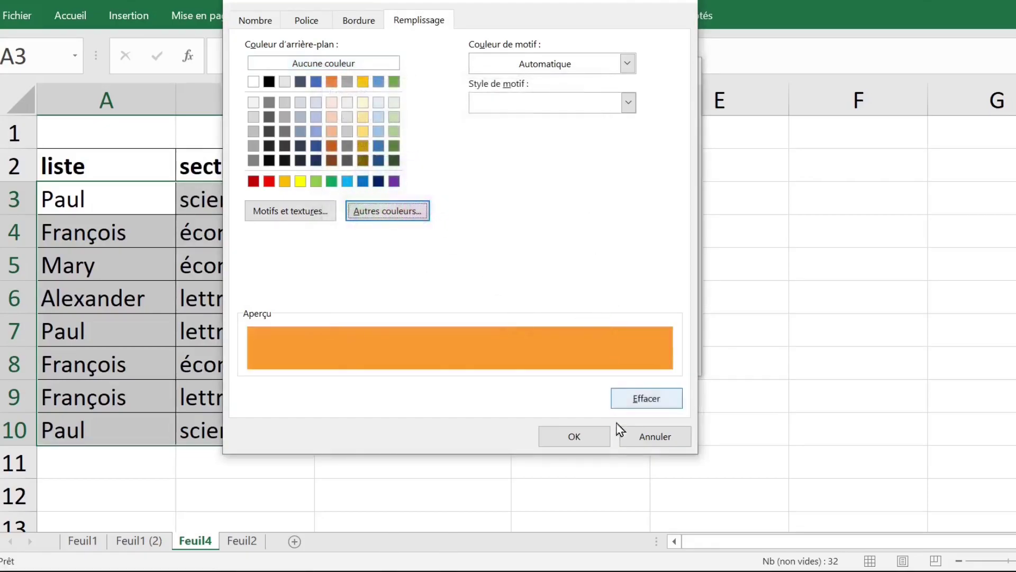
{"action": "left_click", "coordinate": [574, 436]}
{"action": "left_click", "coordinate": [586, 359]}
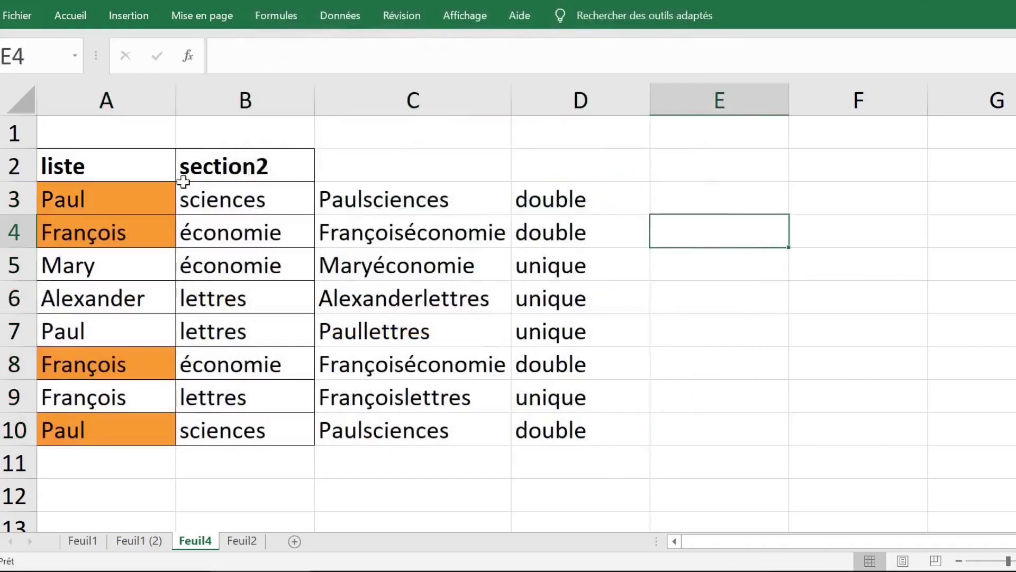
- Check the orange-highlighted names in A10, A3 and A4, then show Feuil2
{"action": "left_click", "coordinate": [87, 423]}
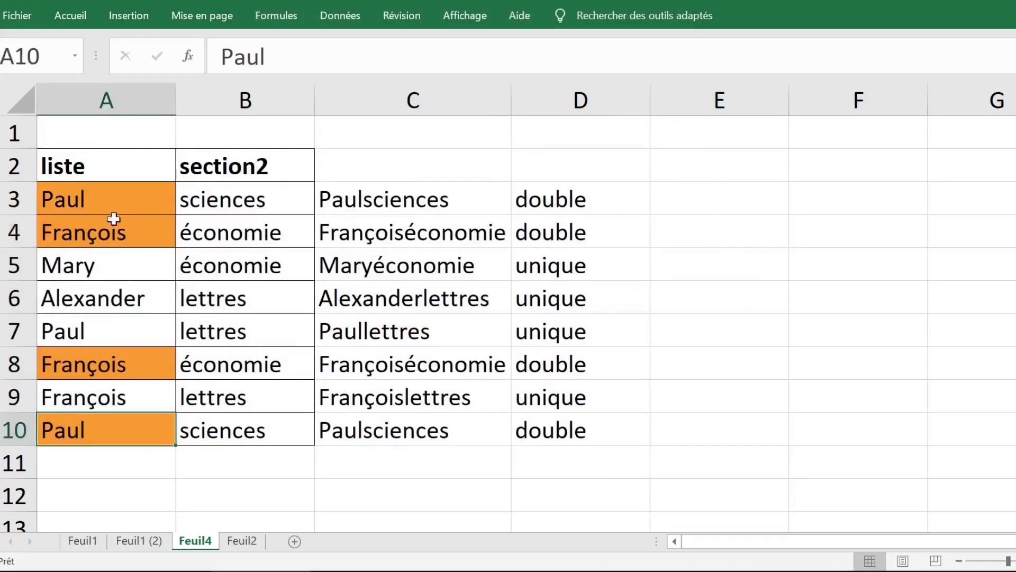
{"action": "left_click", "coordinate": [111, 204]}
{"action": "left_click", "coordinate": [111, 233]}
{"action": "left_click", "coordinate": [242, 540]}
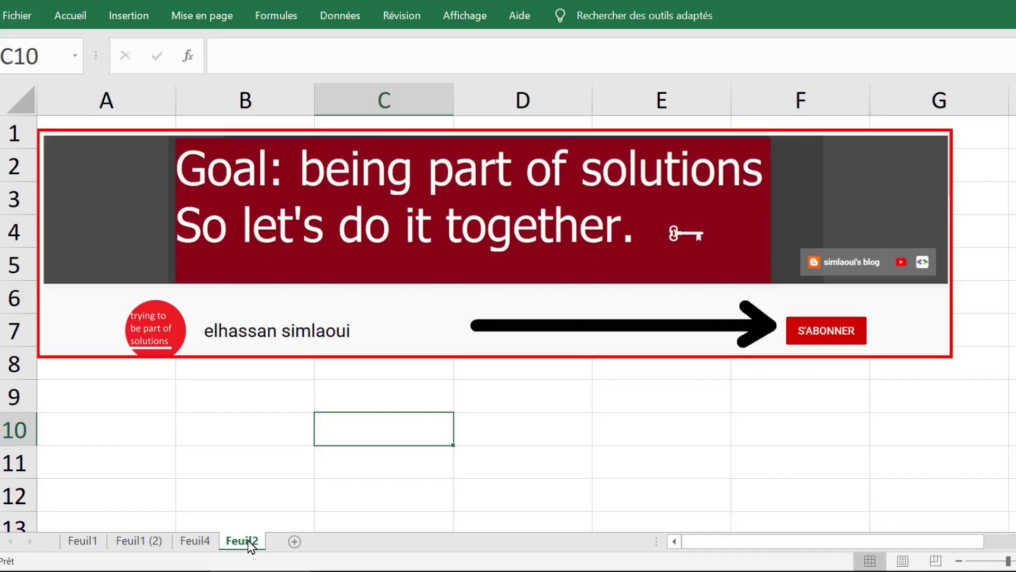
{"action": "key", "text": "ctrl+F1"}
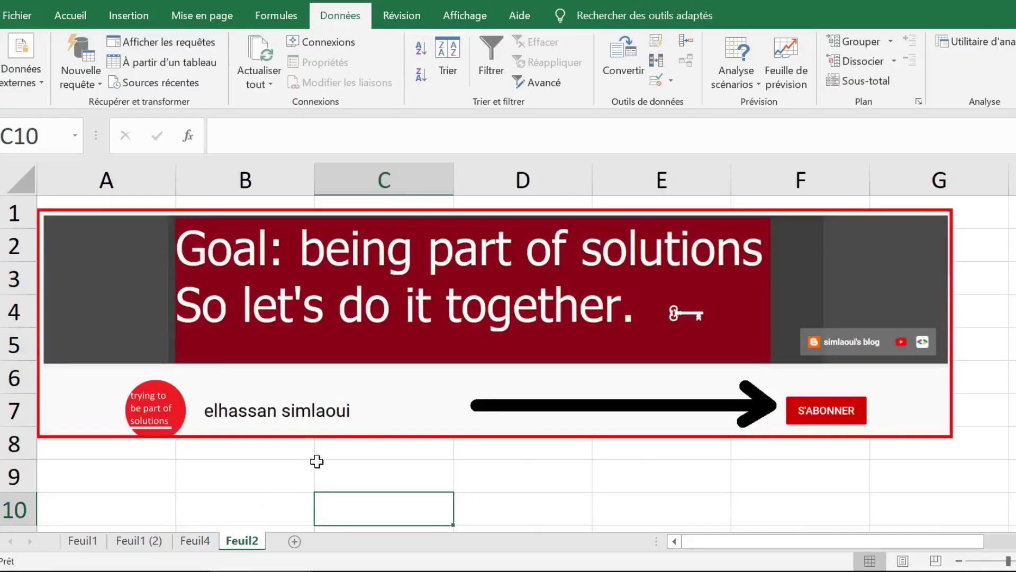
{"action": "double_click", "coordinate": [351, 17]}
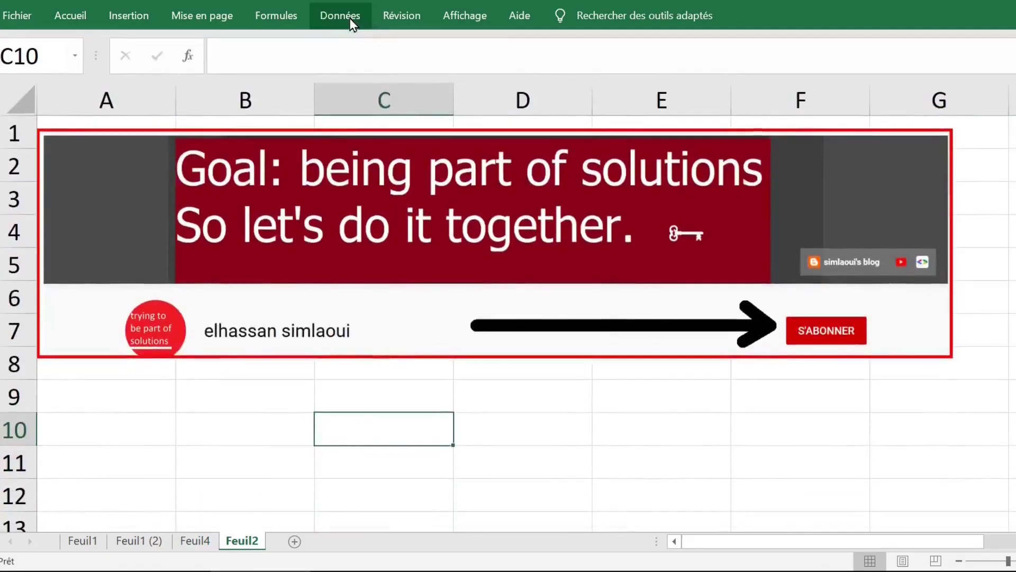